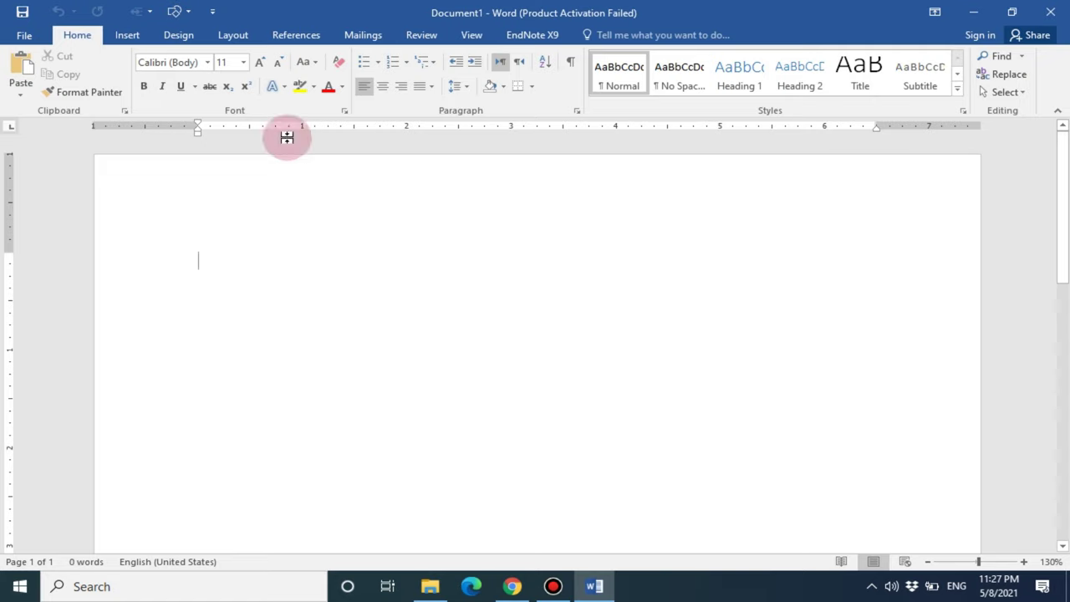
- Switch the ribbon to the Layout tab for the blank document's page setup
click(243, 37)
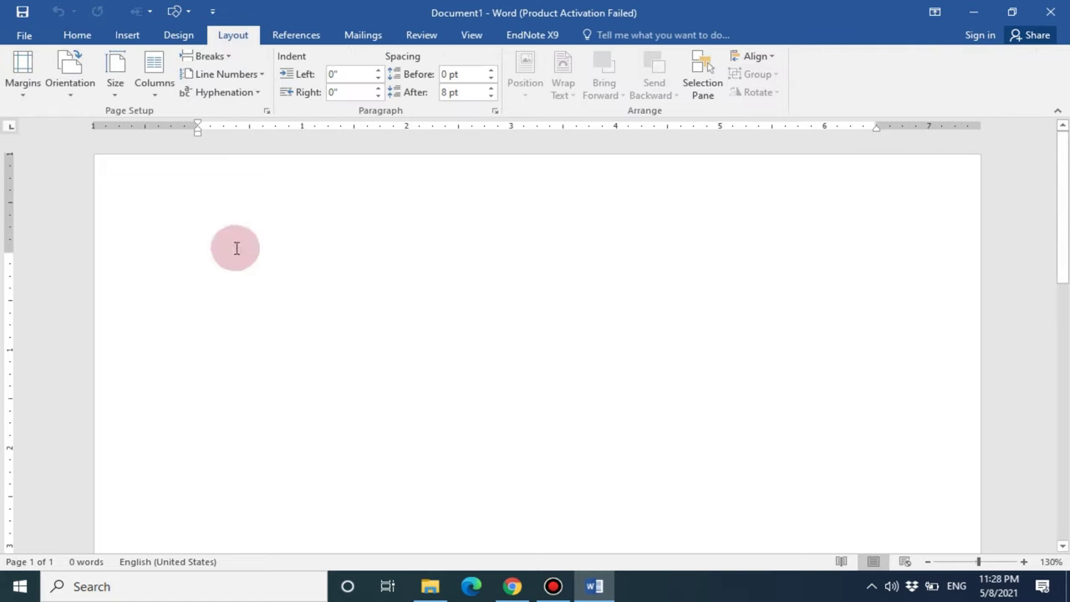
- Set the page to A4 paper size with Normal 1-inch margins
click(124, 89)
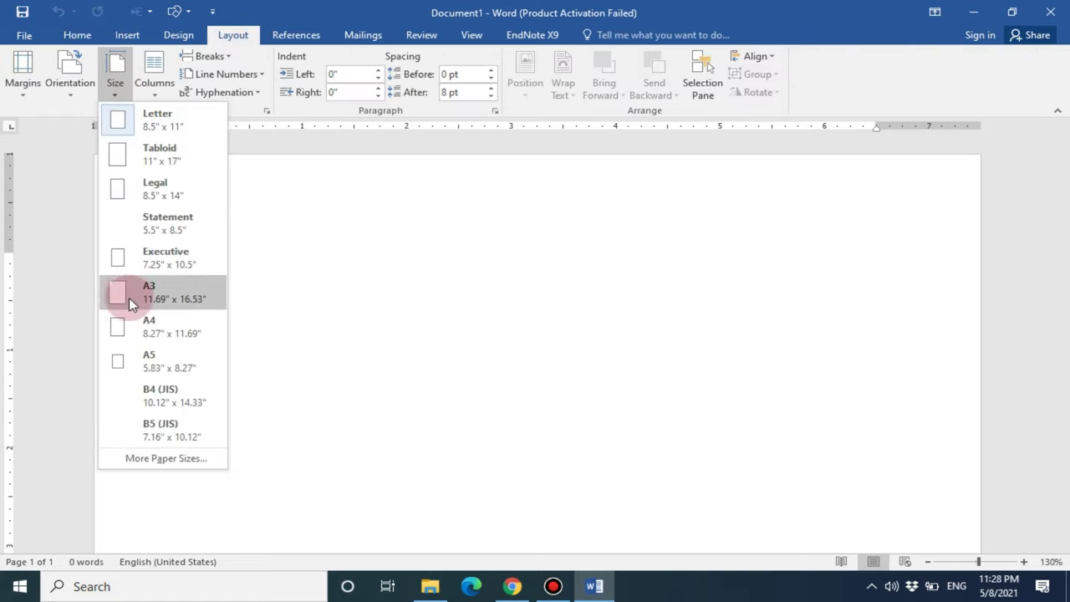
click(132, 329)
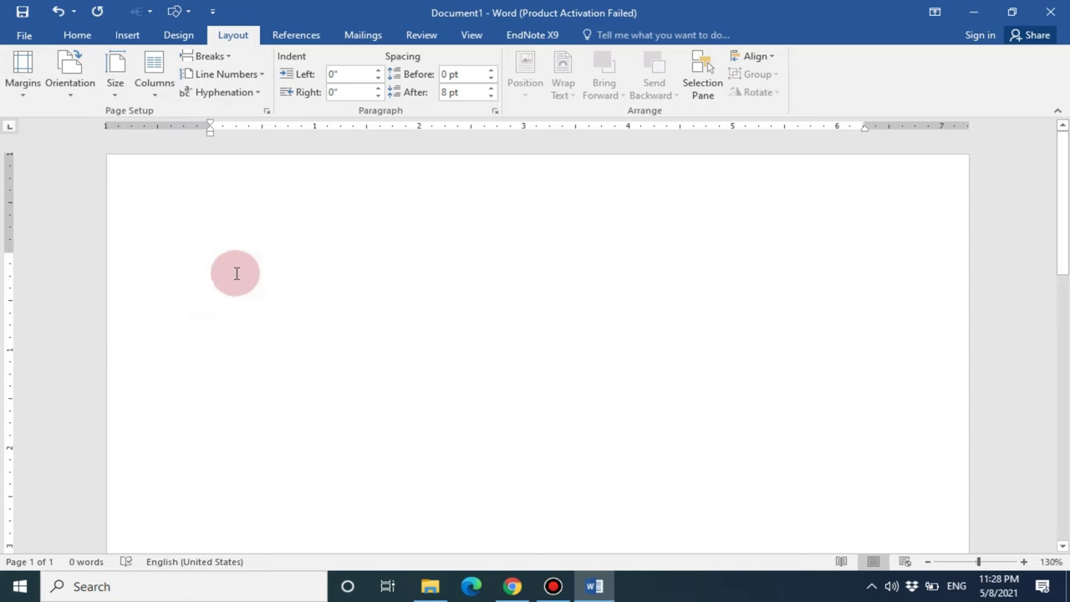
click(23, 75)
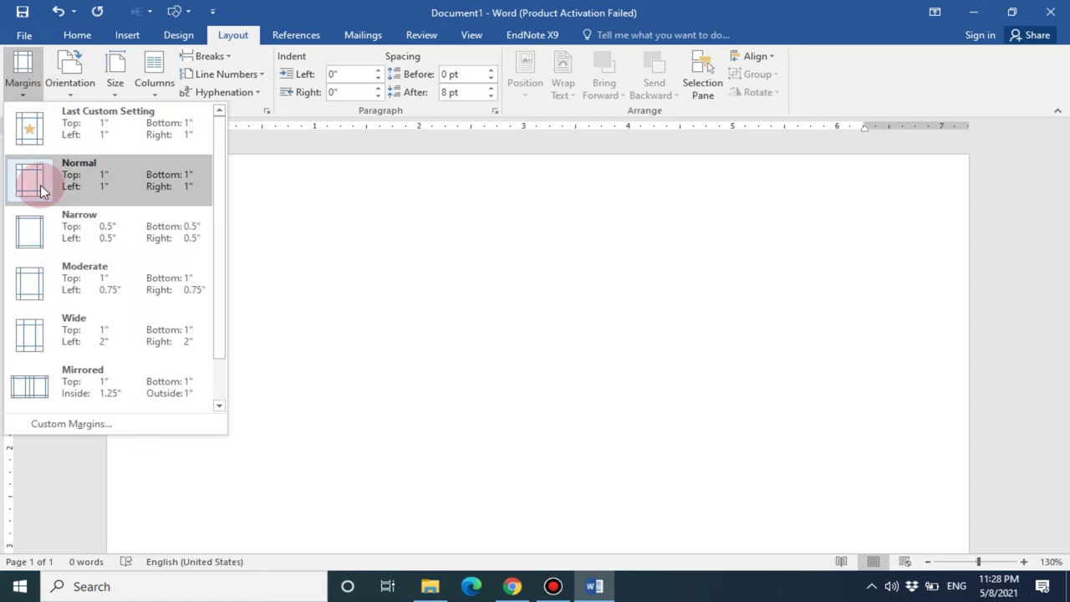
click(41, 184)
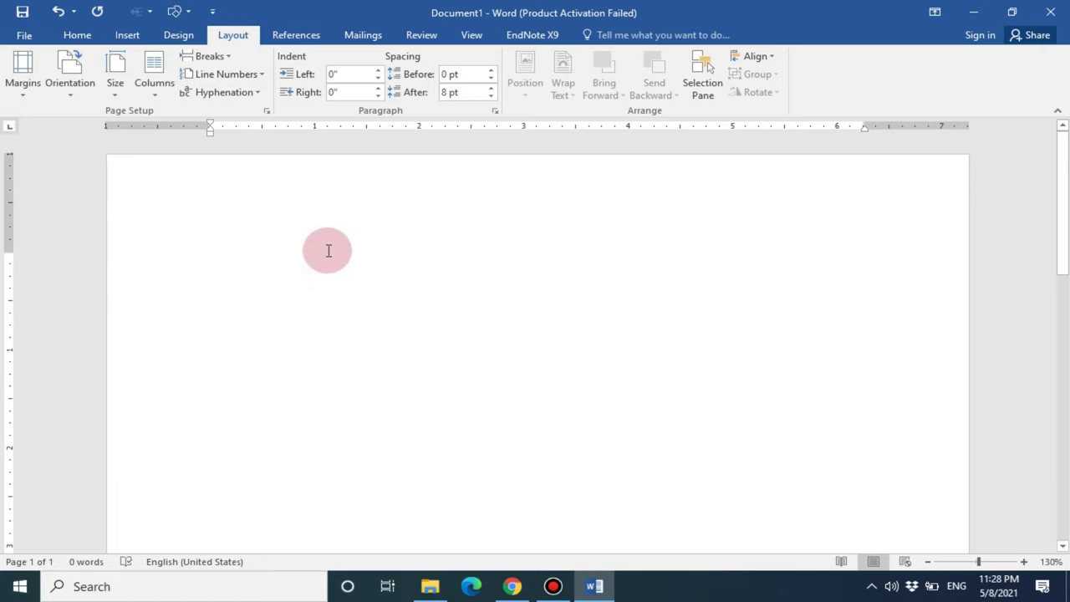
click(76, 35)
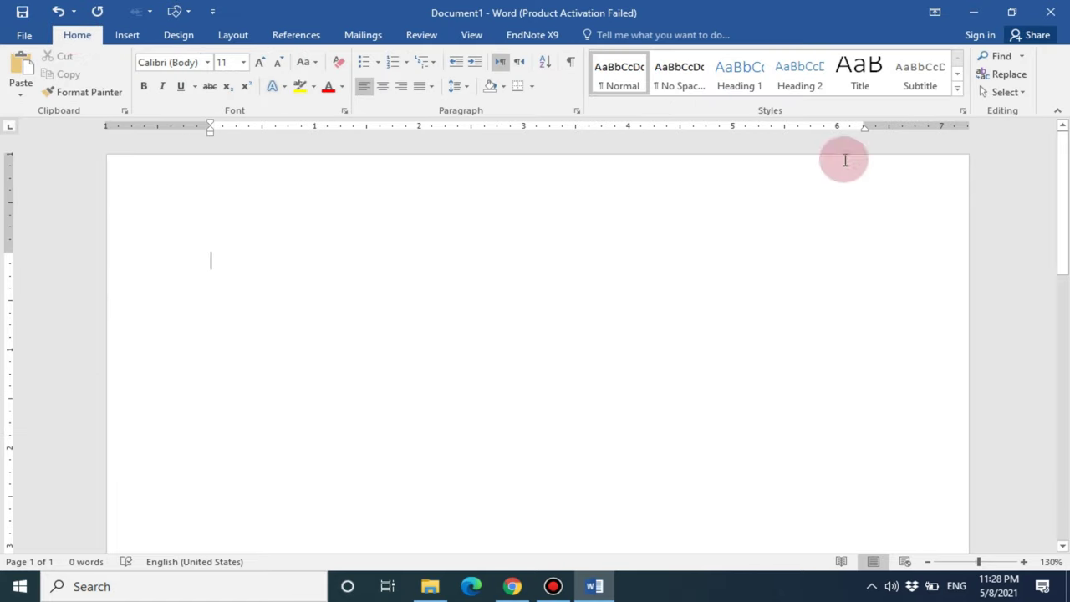
- Modify the Title style to Century Gothic 26 pt, bold, centred, black, then start typing the title
right_click(862, 78)
click(774, 107)
click(380, 208)
text(Century Gothic)
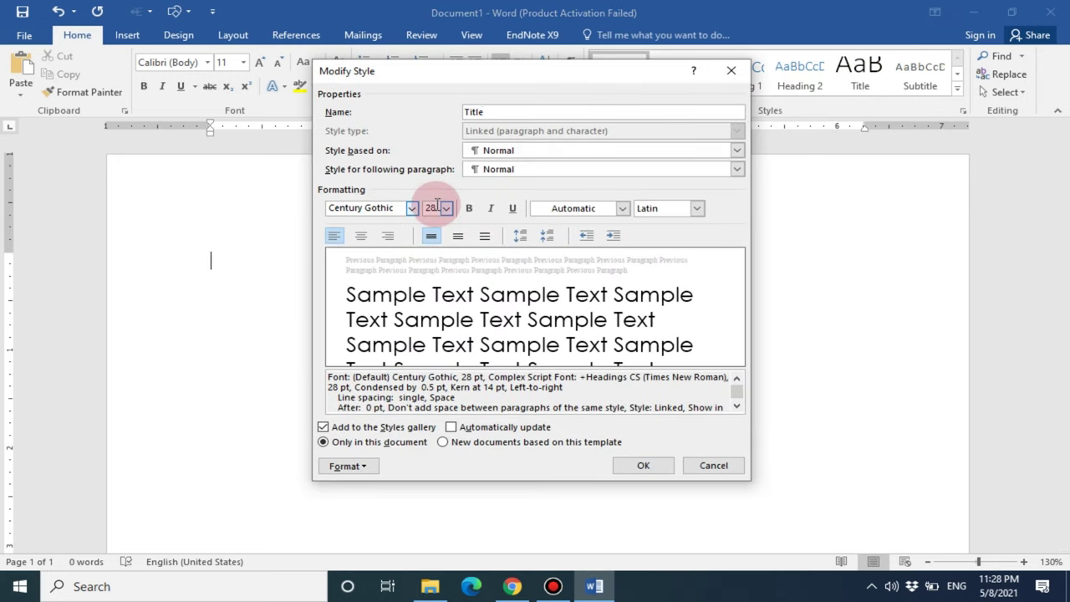
click(447, 208)
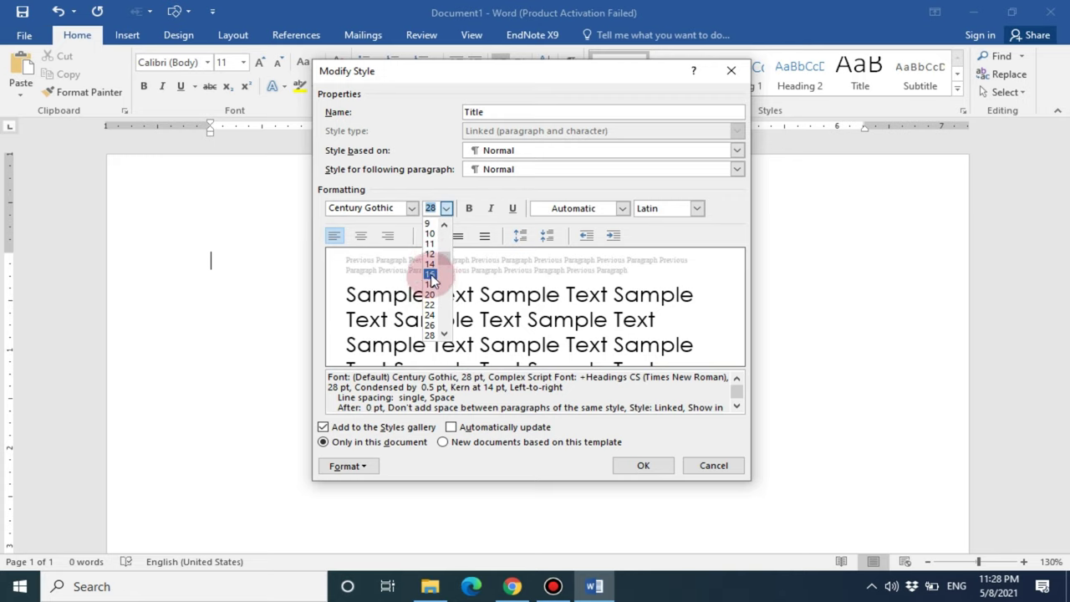
click(430, 324)
click(469, 209)
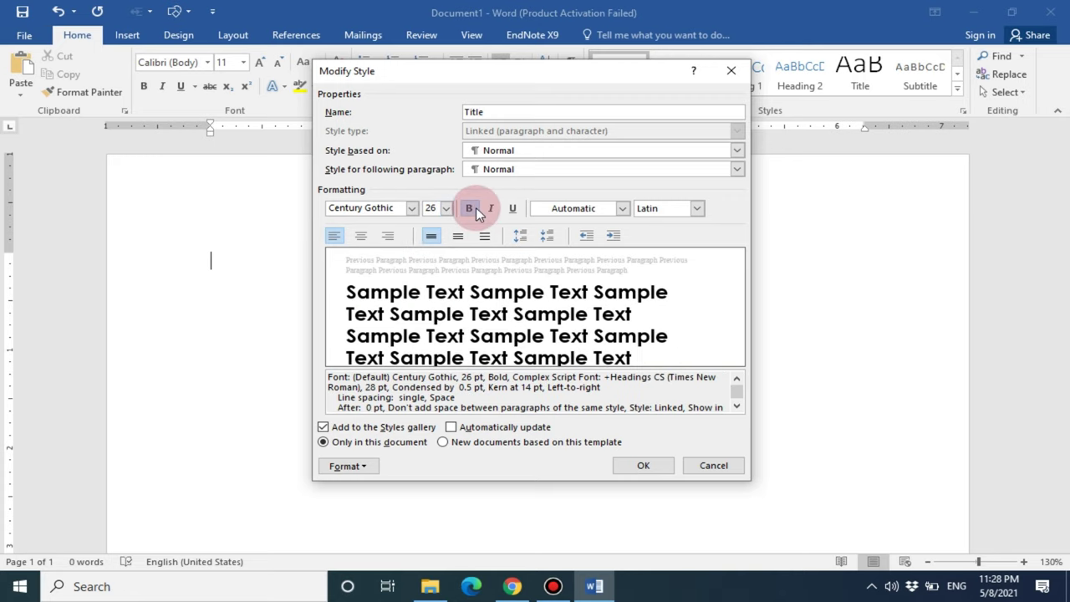
click(369, 238)
click(555, 209)
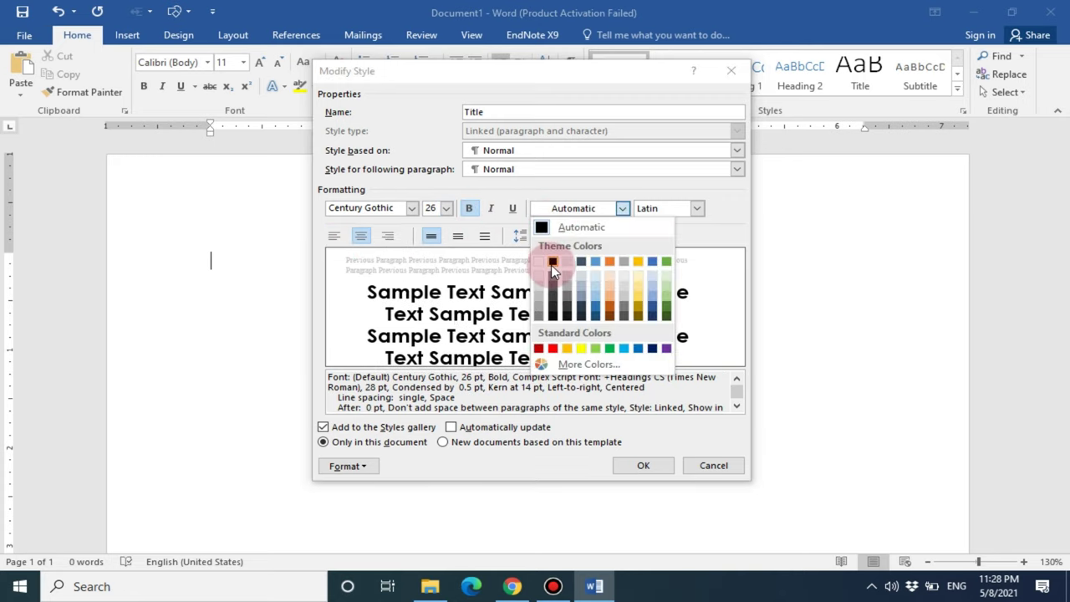
click(560, 267)
click(642, 465)
text(Evaluation o)
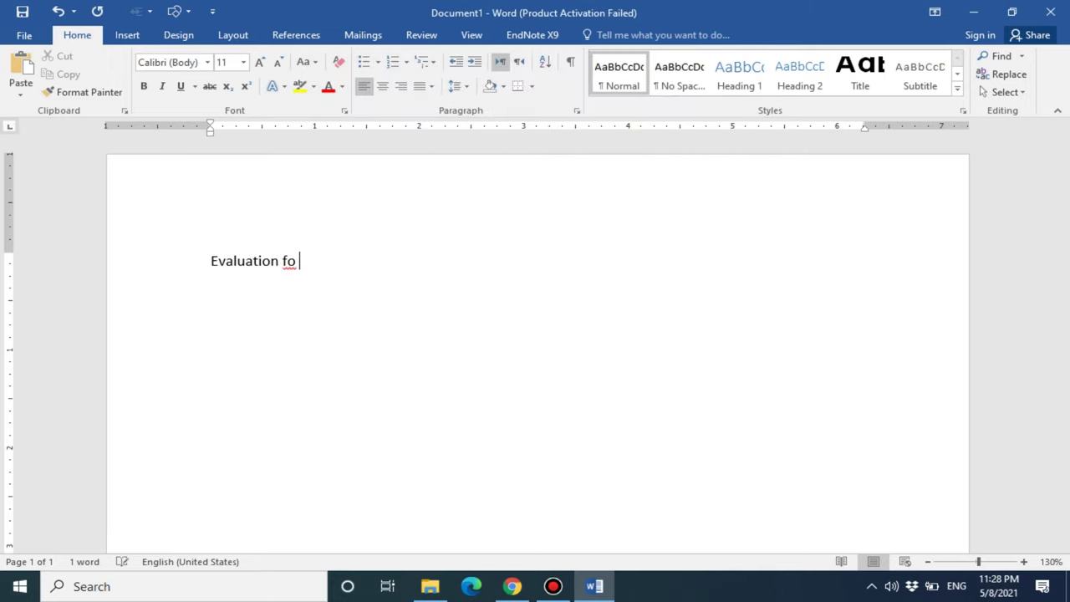
text(f Deep Lerning Techniques for)
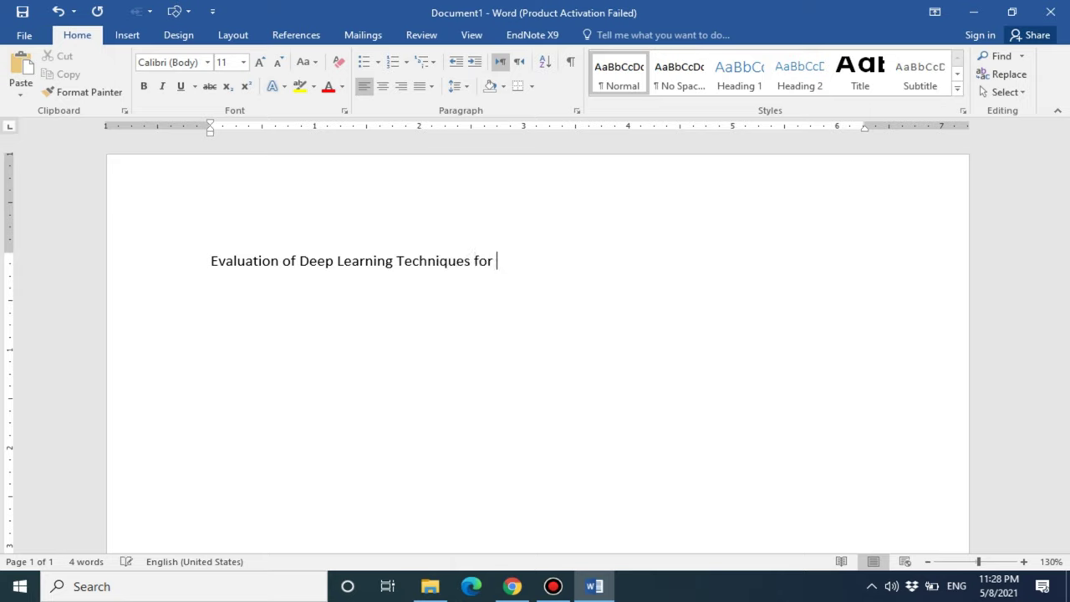
- Finish the title, fix the 'Reconition' typo, and apply the Title style to the line
text(tion Reconition)
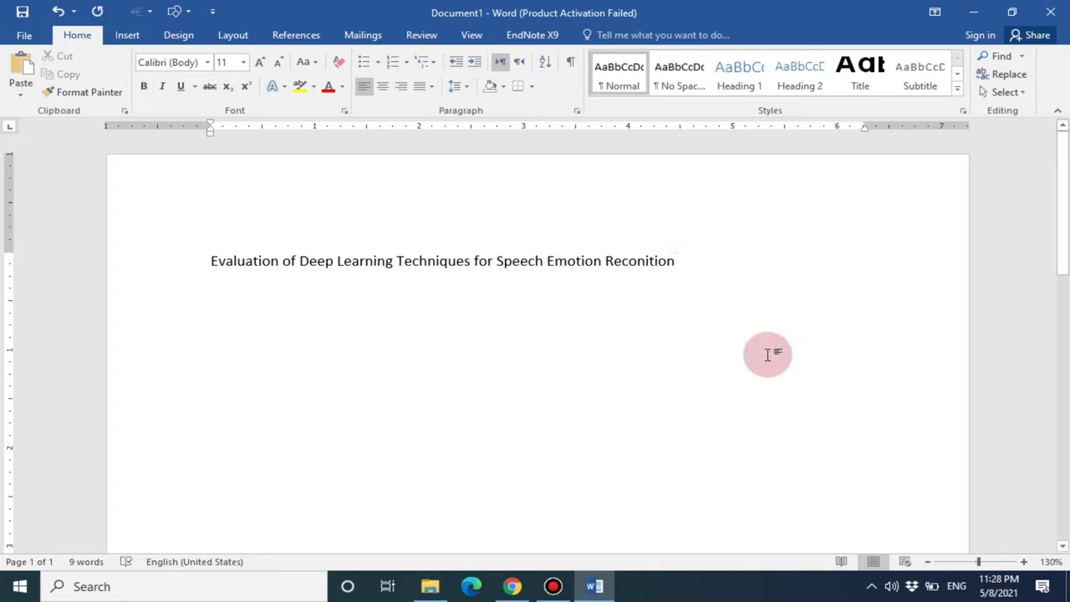
click(638, 260)
text(gnition)
click(706, 267)
triple_click(706, 268)
click(860, 75)
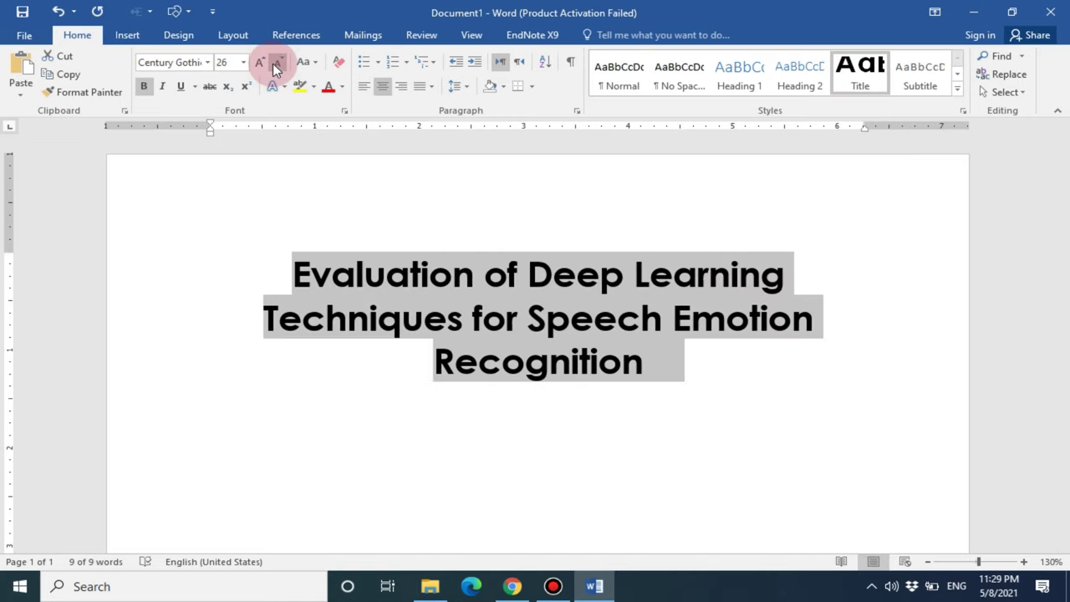
- Change the Title style size to 24 pt and start a new paragraph below
click(273, 63)
right_click(869, 79)
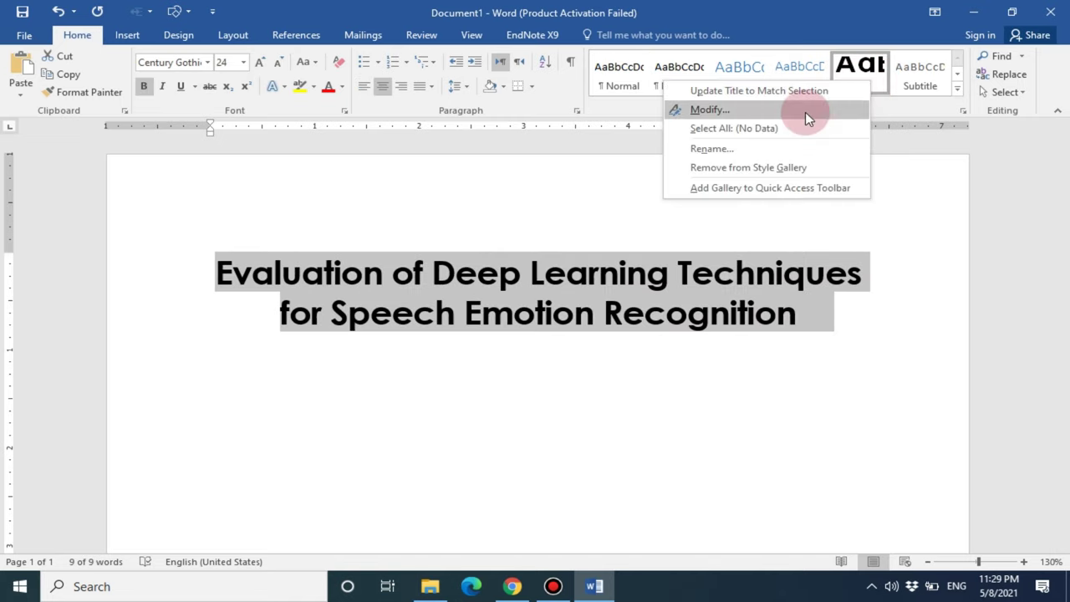
click(805, 112)
click(447, 208)
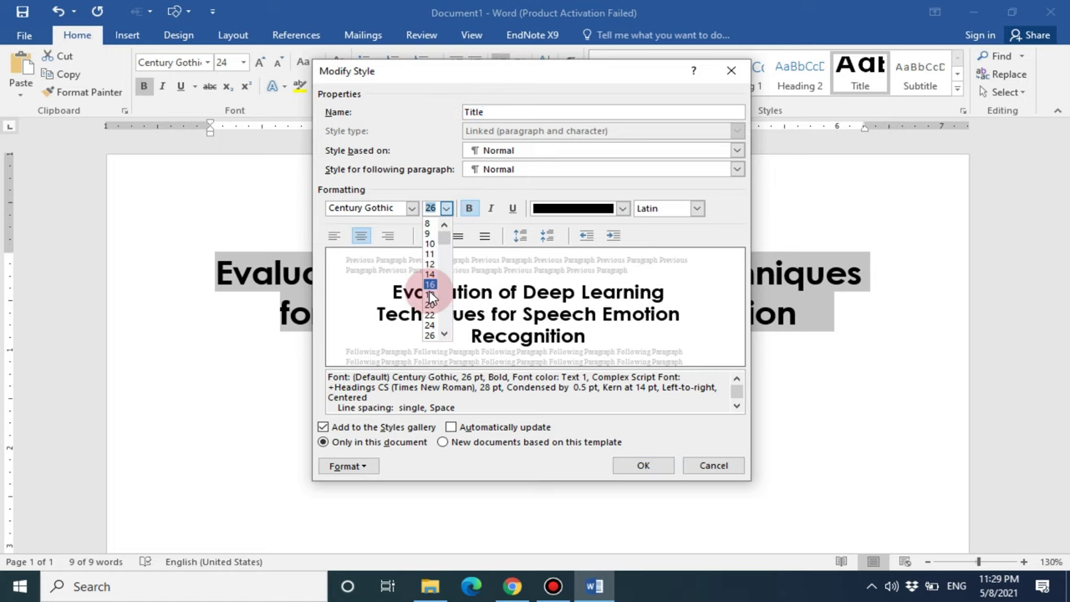
click(429, 325)
click(652, 467)
click(892, 322)
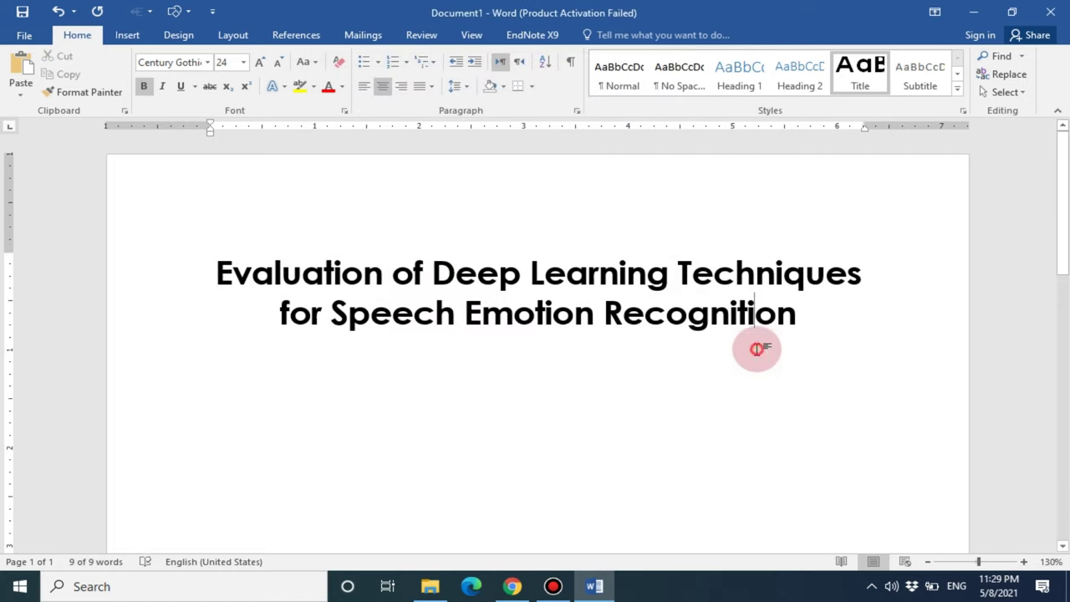
key(Return)
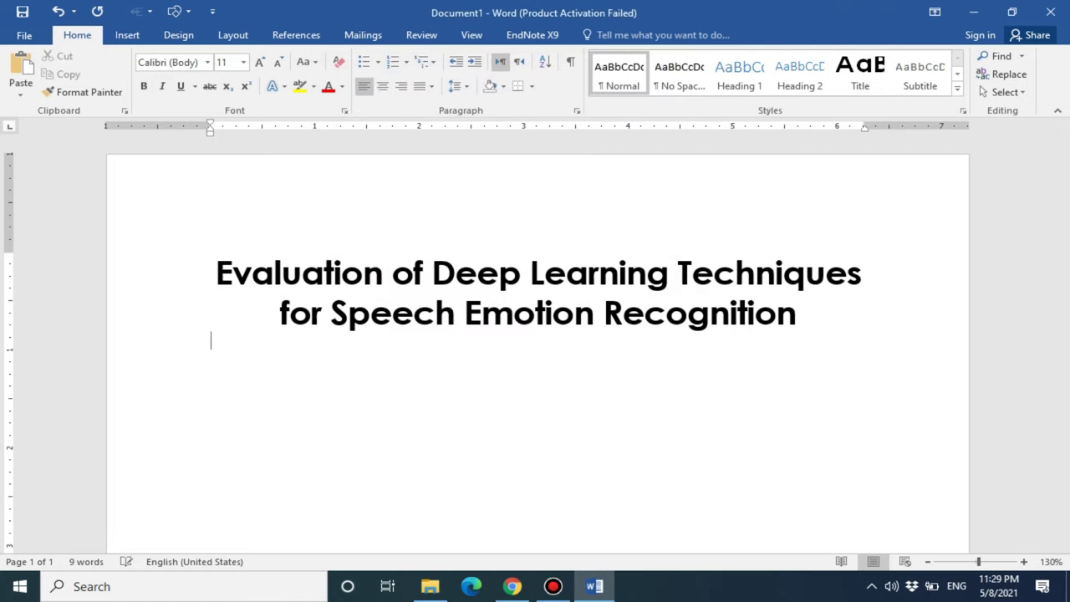
- Type the 'by' line and the author's name with student number, ignoring the surname spelling flag
text(by)
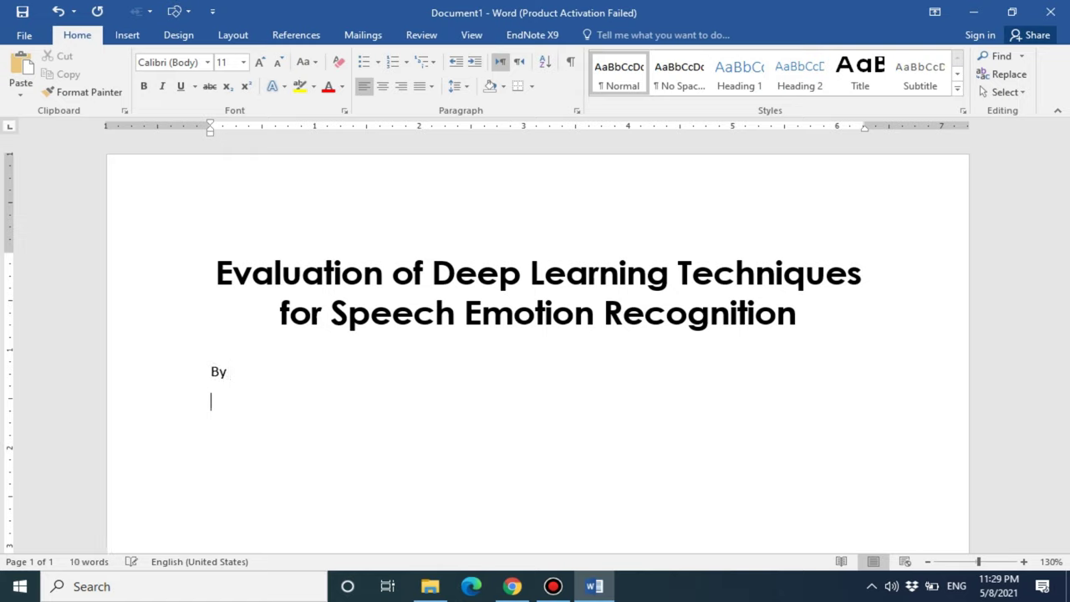
text(Muhammad Jaw)
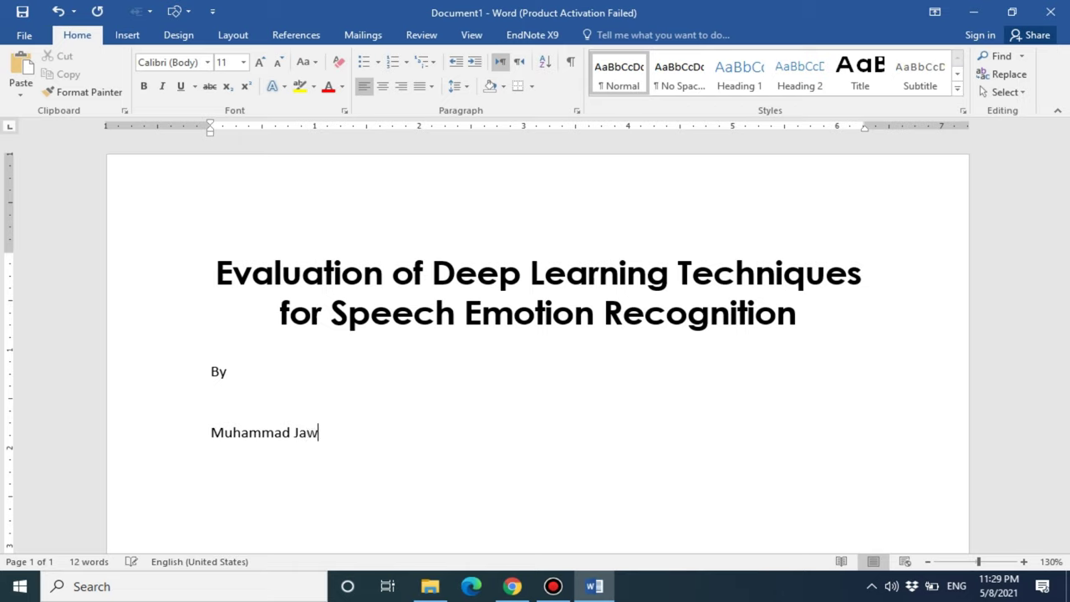
text( ())
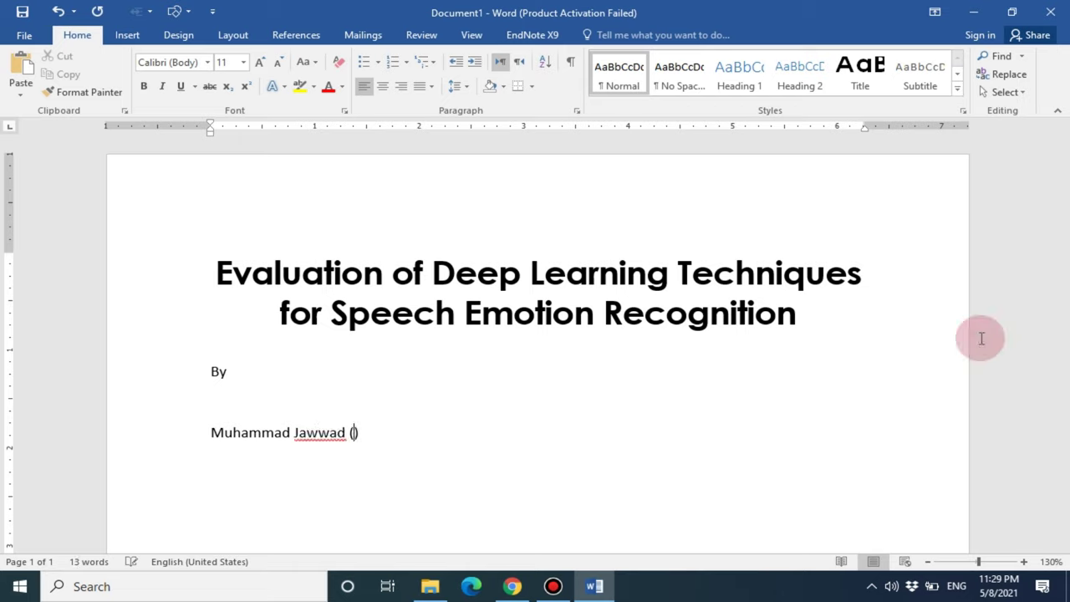
text(2)
text(-CSE-54)
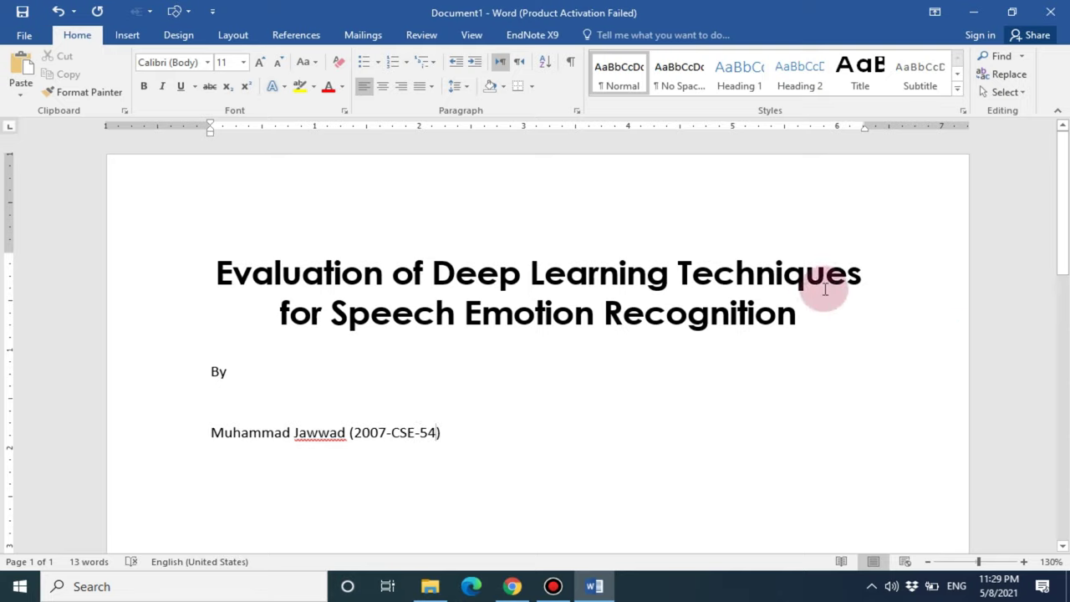
right_click(329, 433)
click(400, 490)
click(454, 428)
- Set the byline and name lines to Century Gothic 14 pt
shift+click(211, 371)
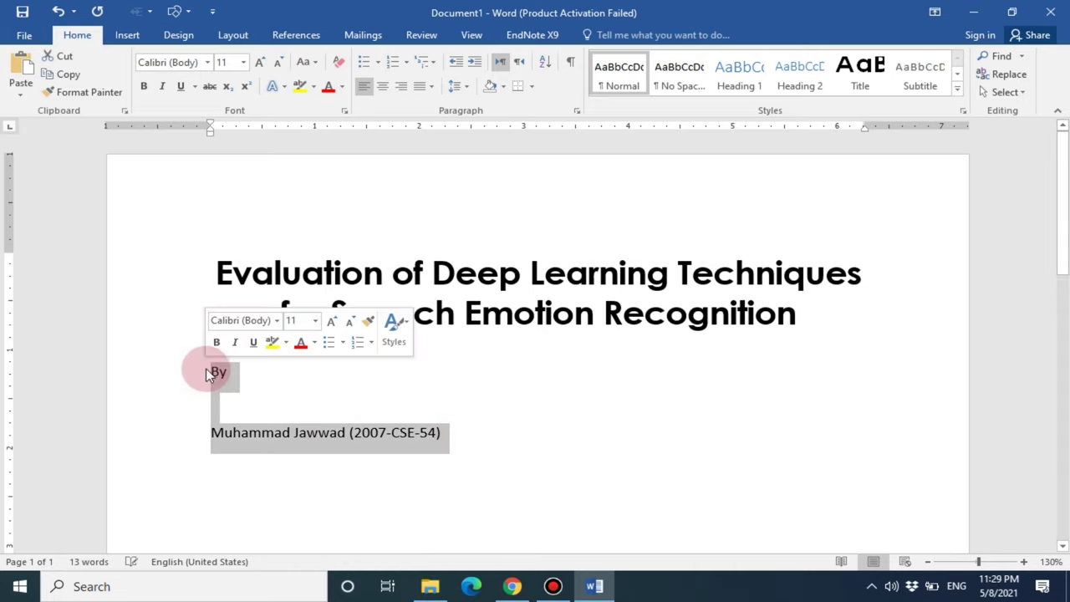
click(167, 62)
text(Century Gothi)
key(Return)
click(259, 62)
click(259, 62)
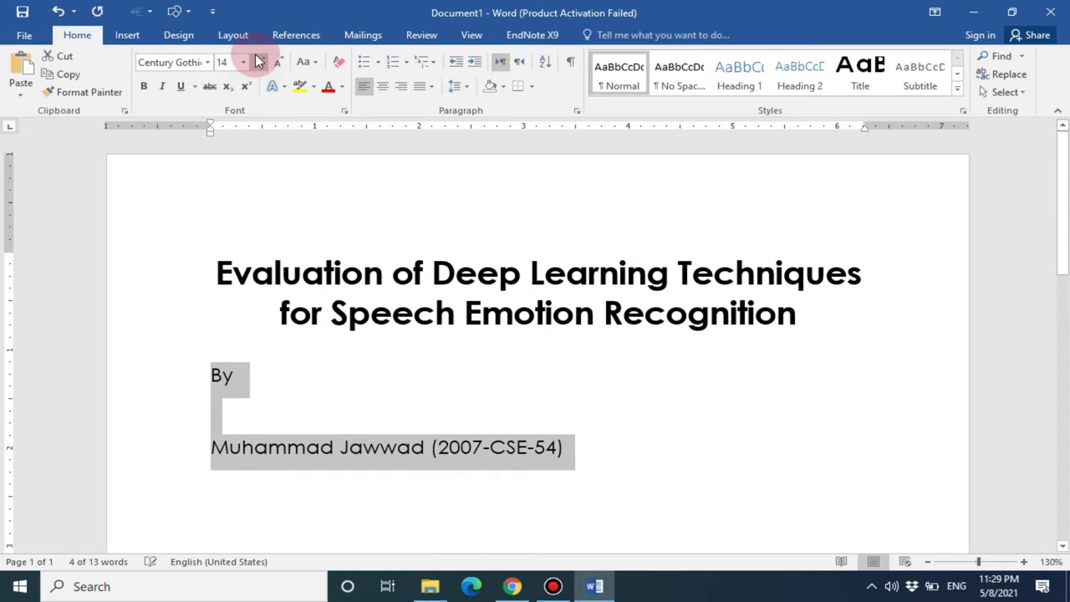
- Make the author name line bold, centred and UPPERCASE, and centre the 'by' line
triple_click(382, 447)
click(146, 86)
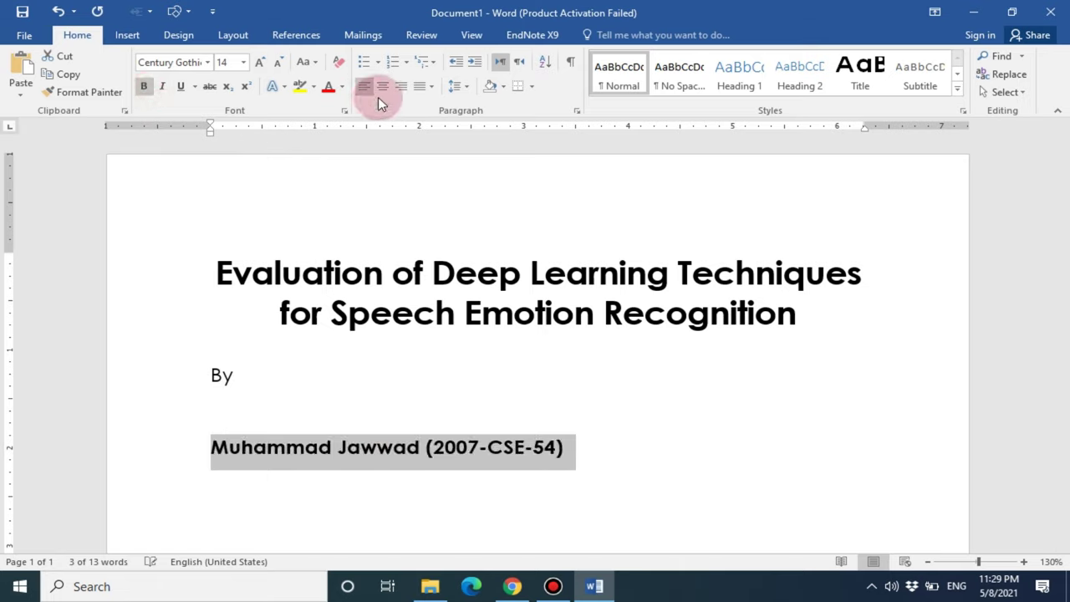
click(385, 91)
click(672, 447)
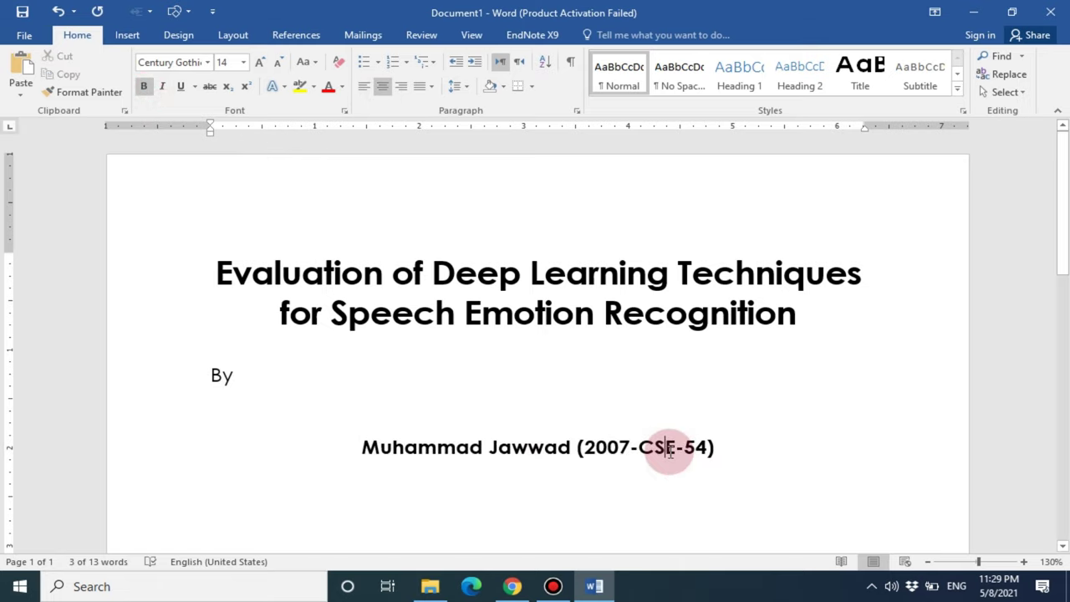
drag(741, 446, 361, 449)
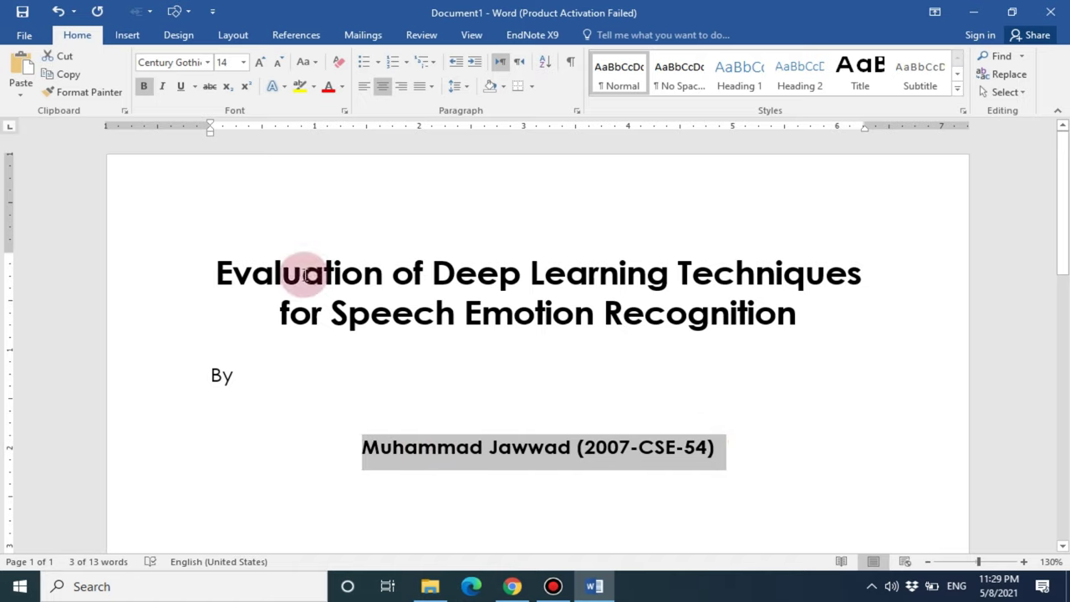
click(318, 63)
click(340, 122)
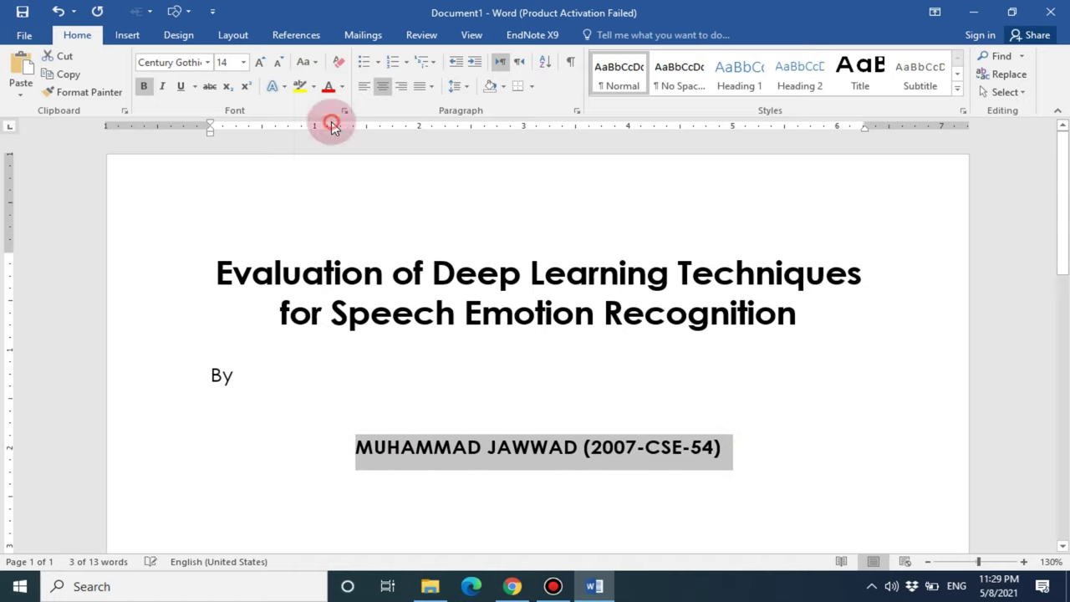
click(580, 398)
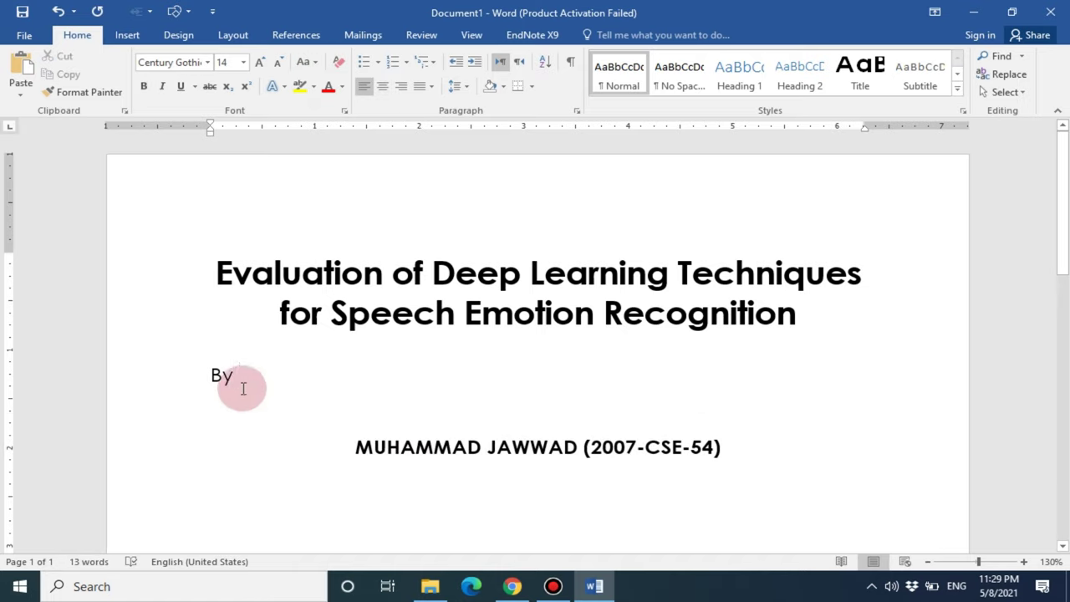
click(384, 87)
click(539, 374)
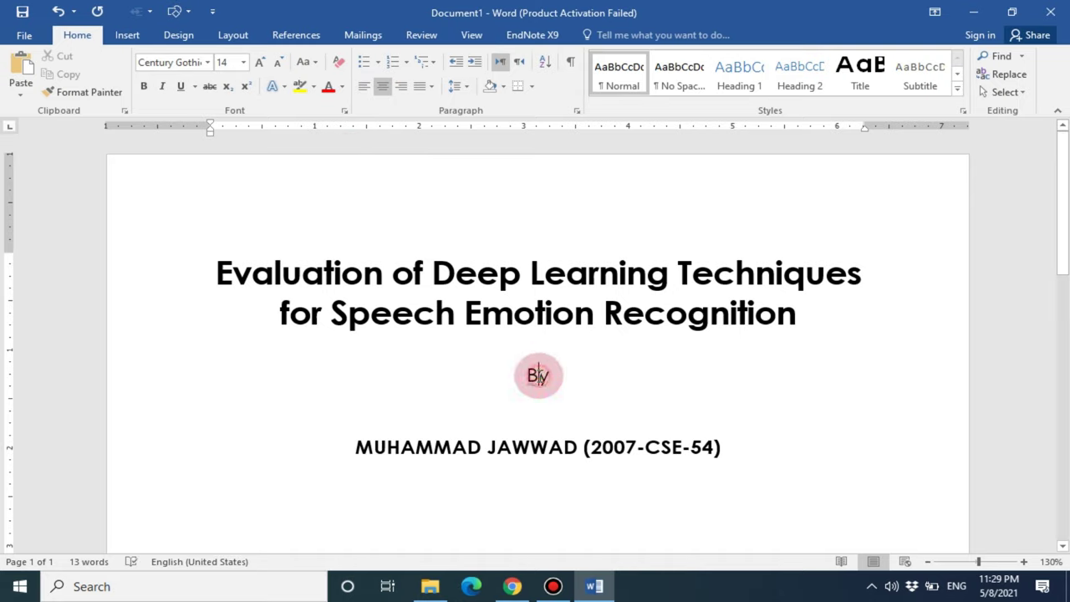
- Retype 'by' and insert the university logo download.jfif on a new line below the name
text(by)
click(733, 451)
key(Return)
click(127, 35)
scroll(260, 204, down, 3)
click(154, 74)
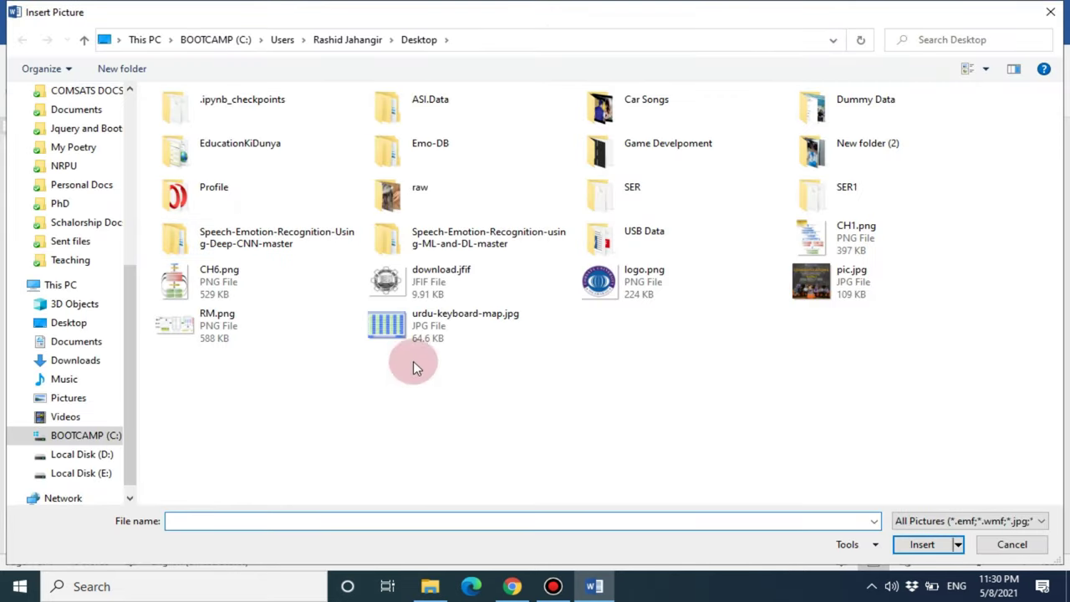
double_click(418, 282)
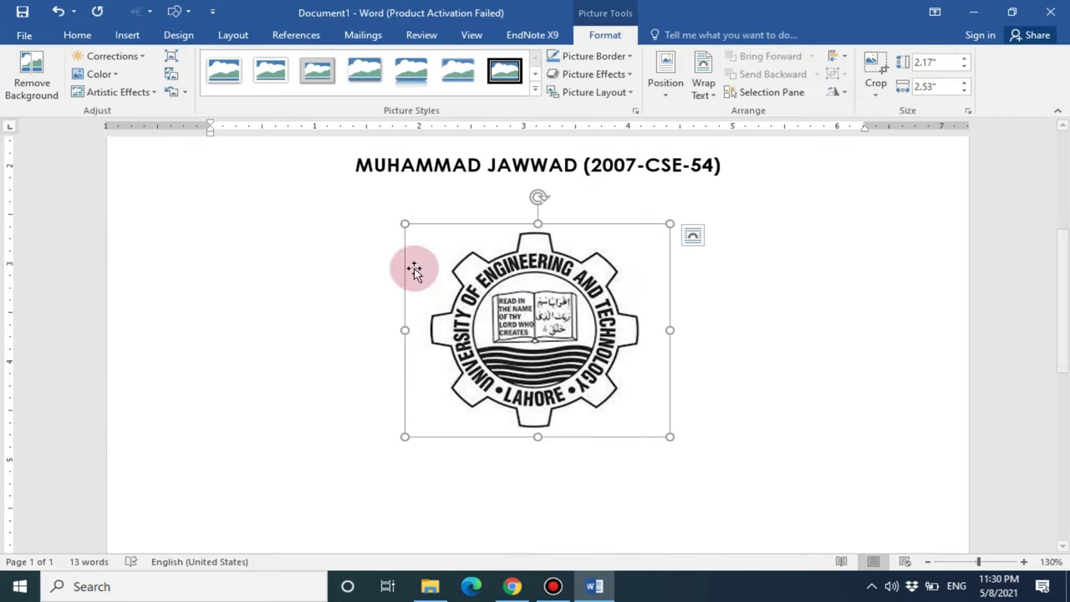
- Set the logo's colour saturation to 0% so it appears grayscale
click(674, 421)
click(554, 259)
click(599, 36)
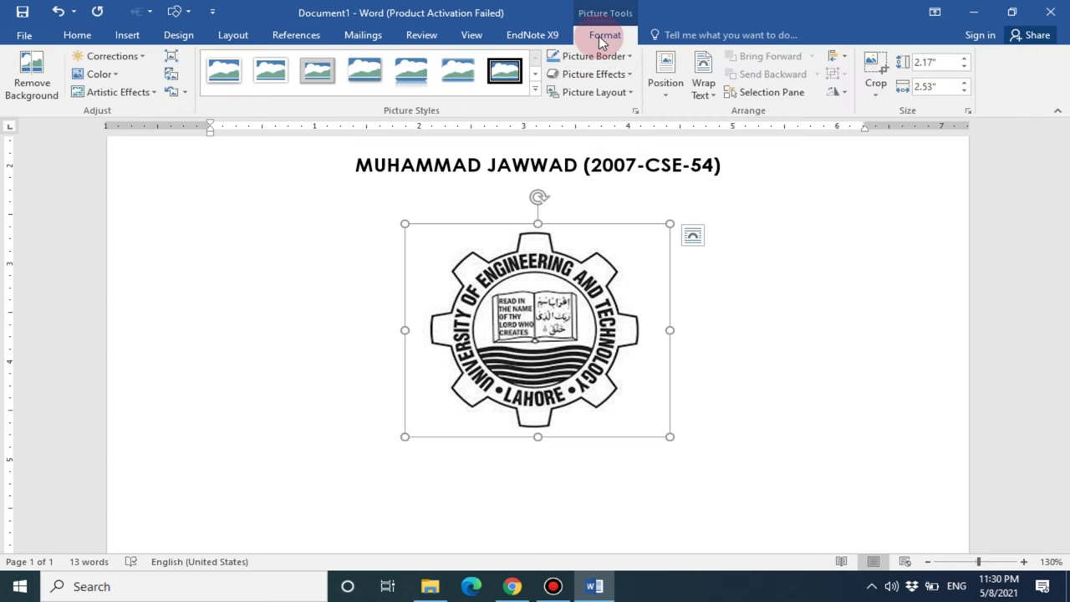
click(113, 75)
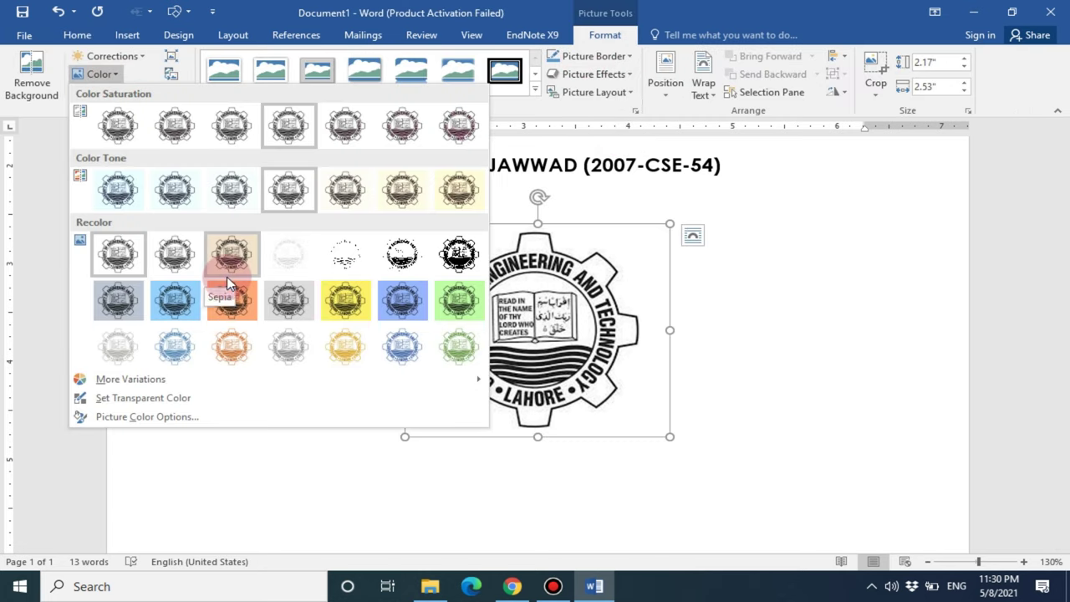
click(125, 122)
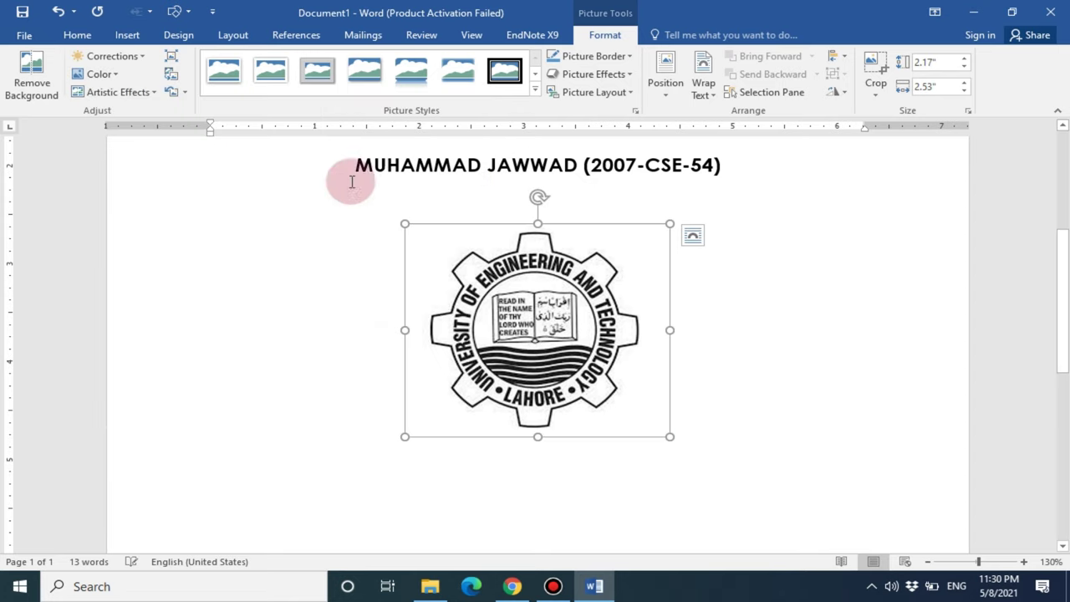
click(788, 421)
scroll(784, 422, up, 3)
scroll(773, 421, down, 4)
scroll(771, 420, up, 1)
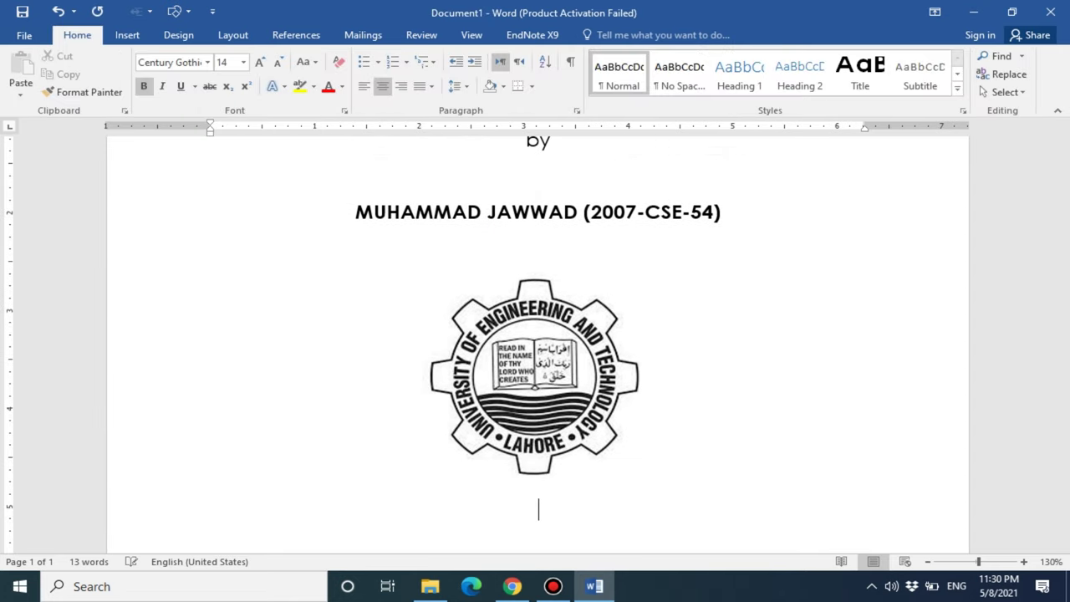
- Type the 'Submitted to:' line with the supervisor's name in capitals
scroll(783, 420, down, 3)
text(Sum)
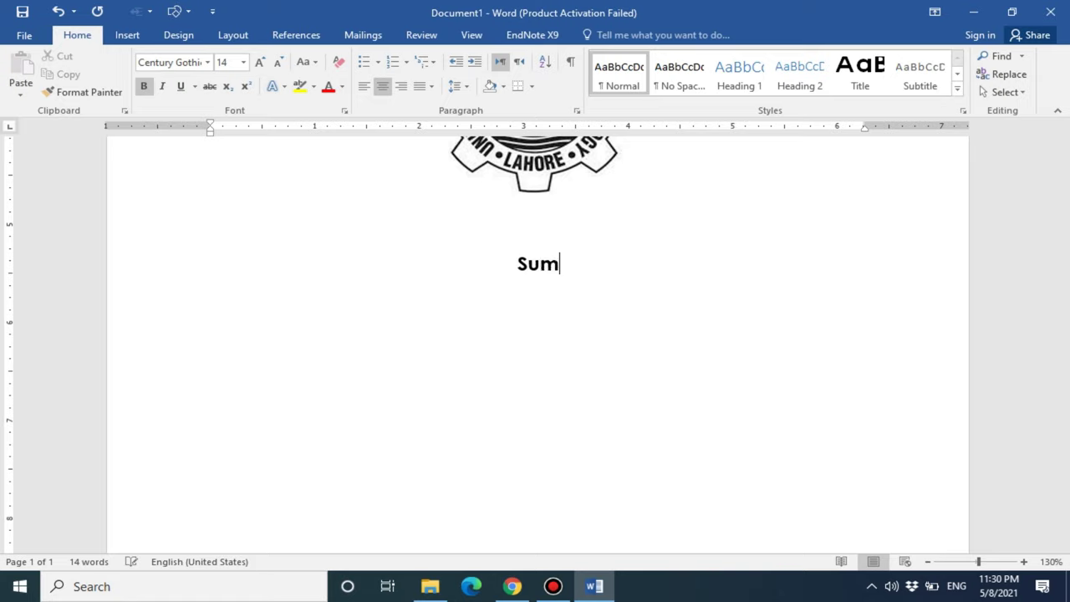
text(tted Ti)
key(BackSpace)
text(o)
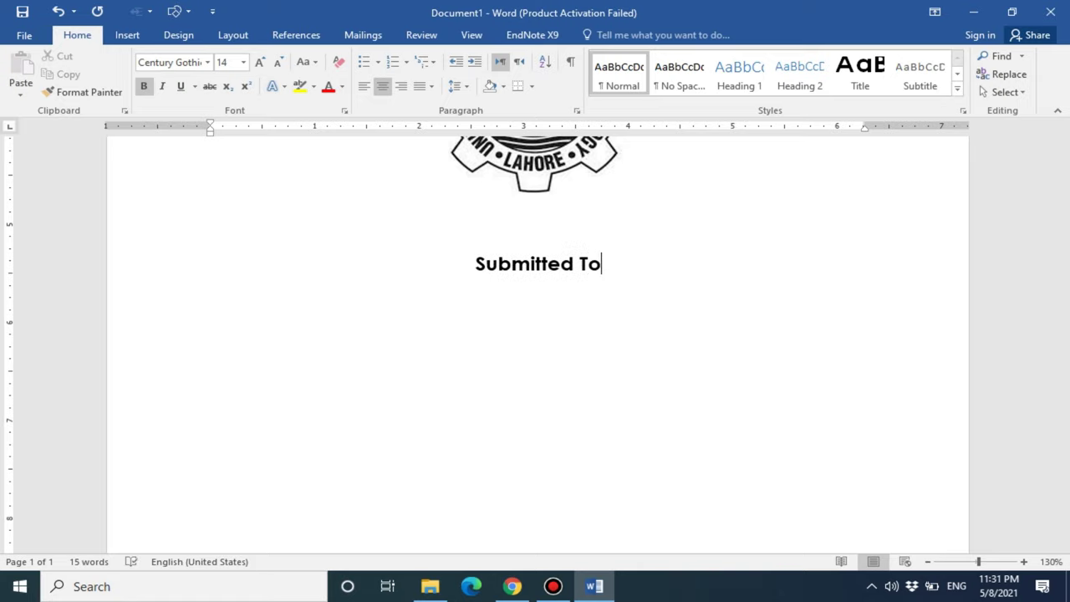
key(BackSpace)
text(t)
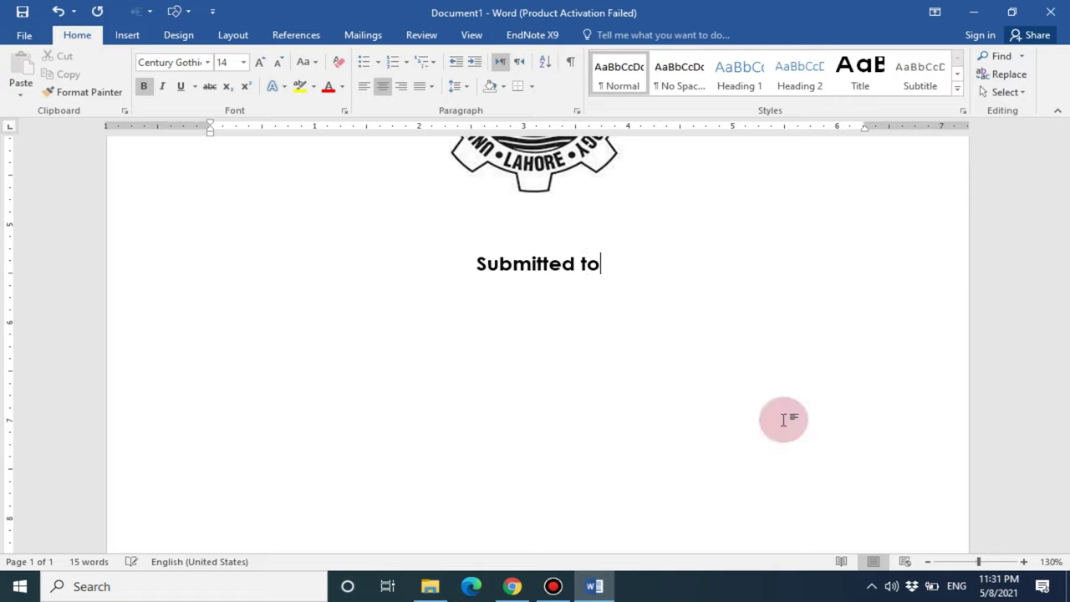
text(:RASHID HA)
key(BackSpace)
key(BackSpace)
text(JAHANG)
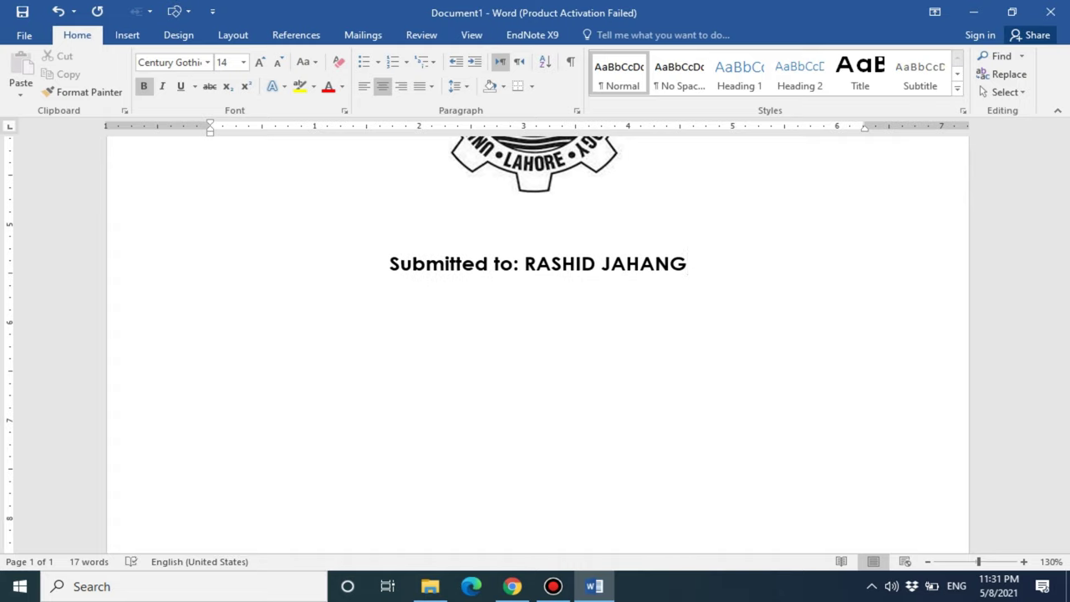
text(IR)
key(Return)
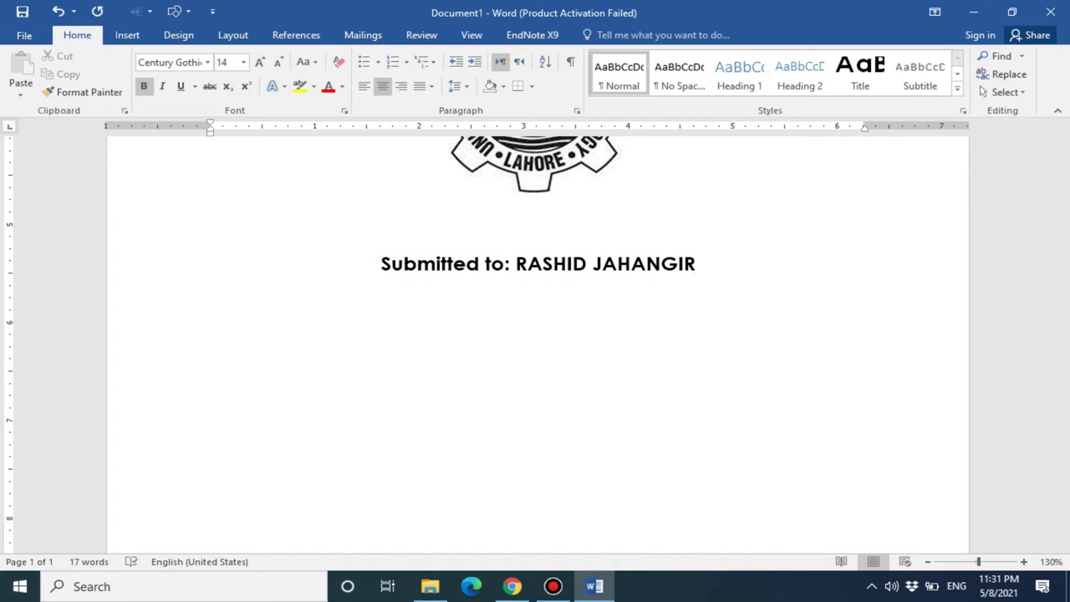
- Add 'Subject: MACHINE LEARNING' in uppercase and unbold the subject and supervisor name
text(Subject: )
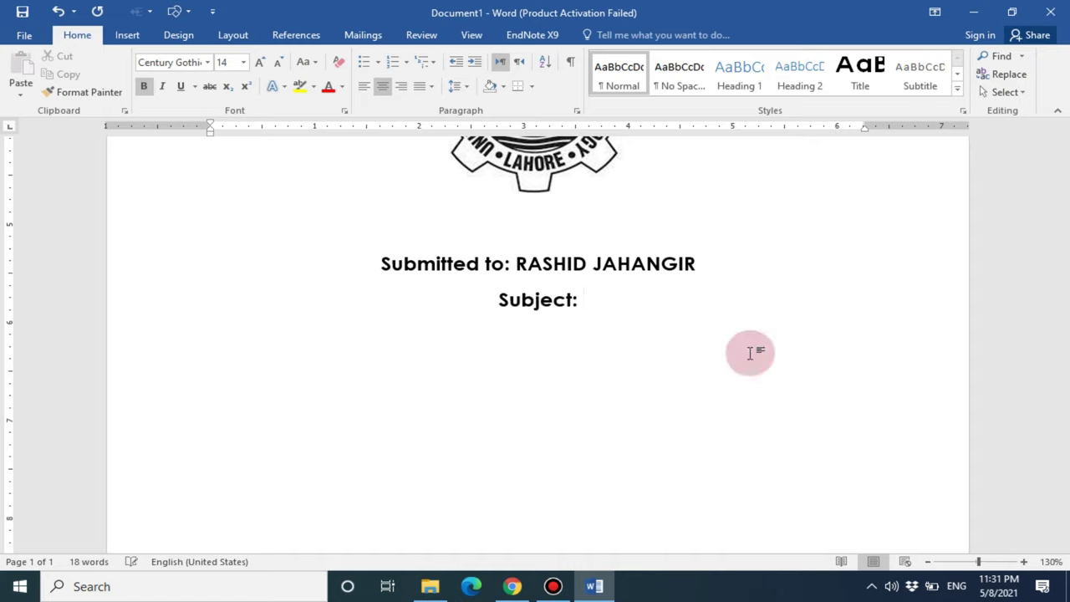
text(Machine )
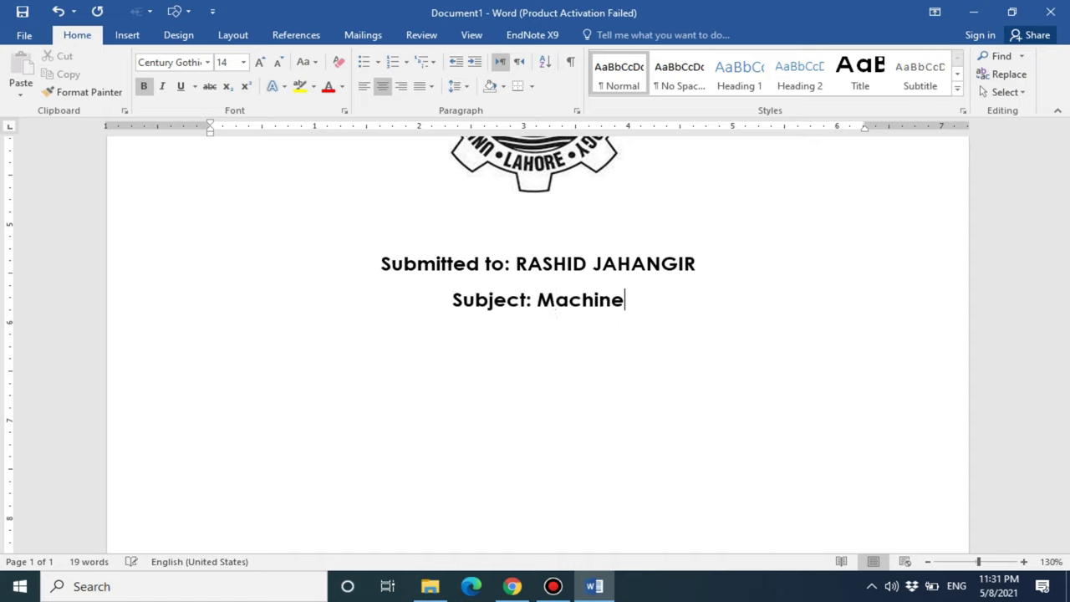
text(Learning)
drag(670, 301, 493, 306)
click(306, 62)
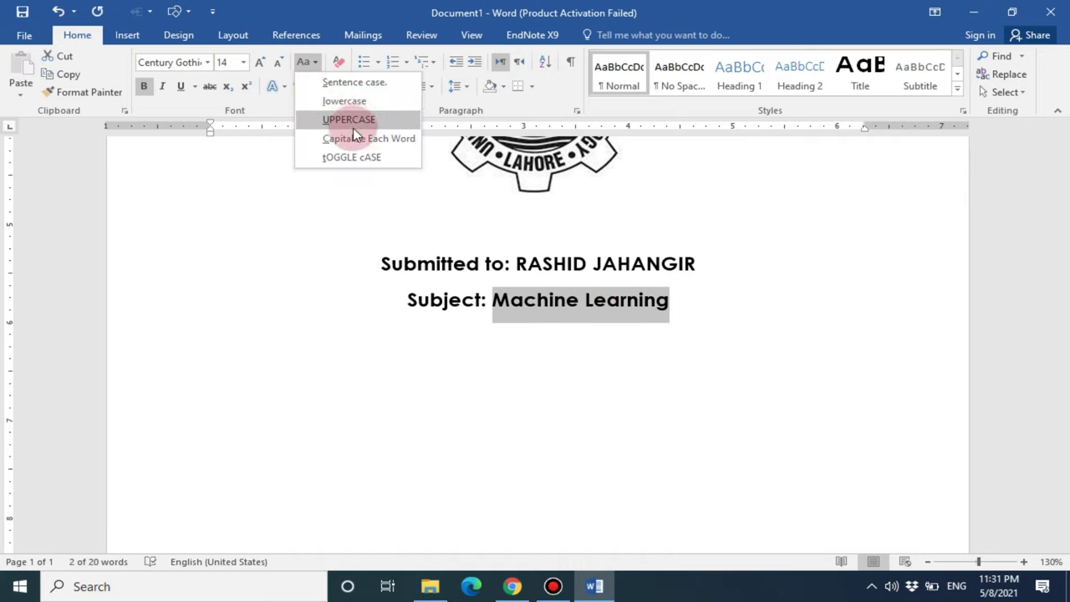
click(353, 124)
click(145, 87)
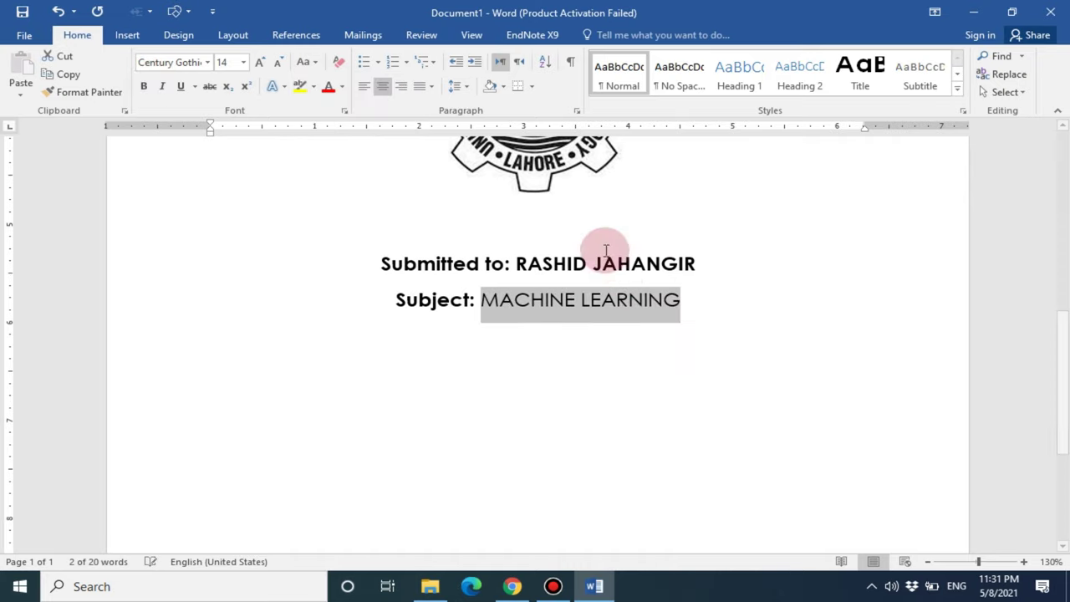
double_click(617, 262)
drag(709, 270, 535, 269)
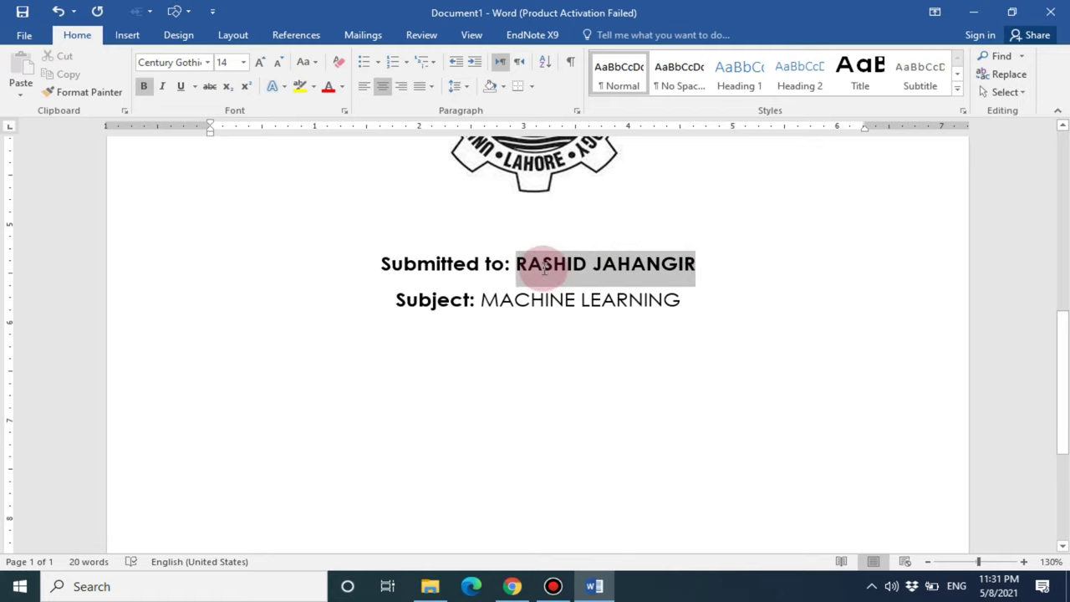
click(144, 86)
click(747, 306)
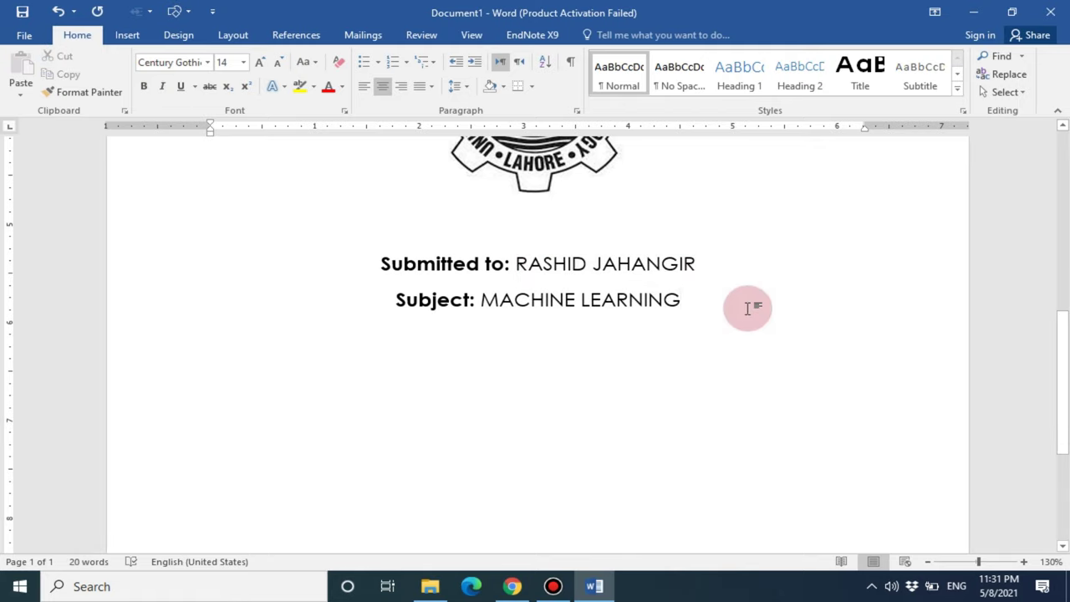
- Add a 'Date: 5/8/2021' line with the Date: label in bold
key(Return)
text(Date: )
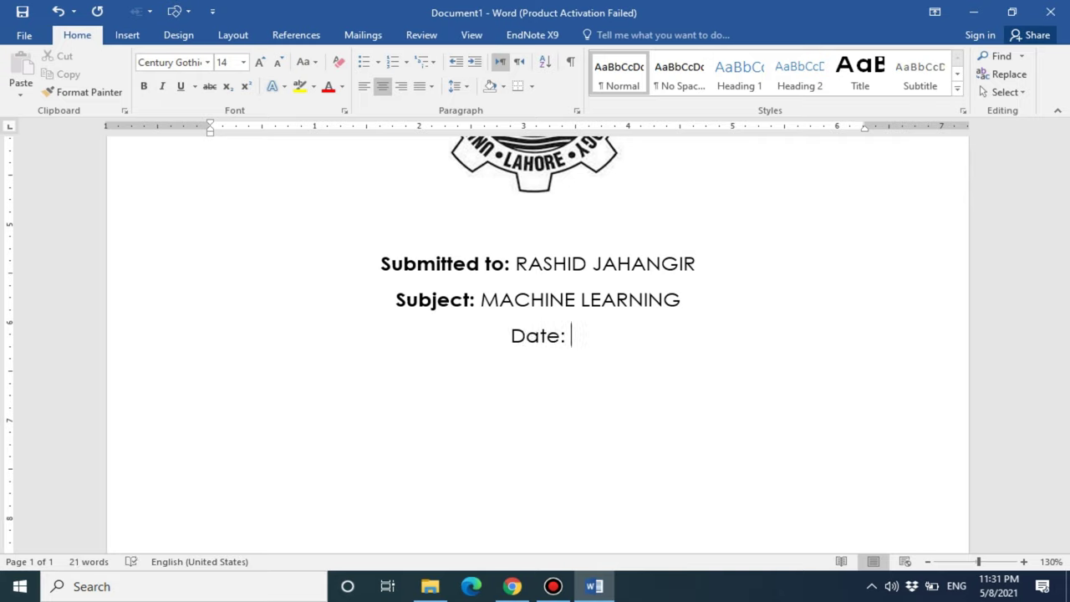
text(5/8/)
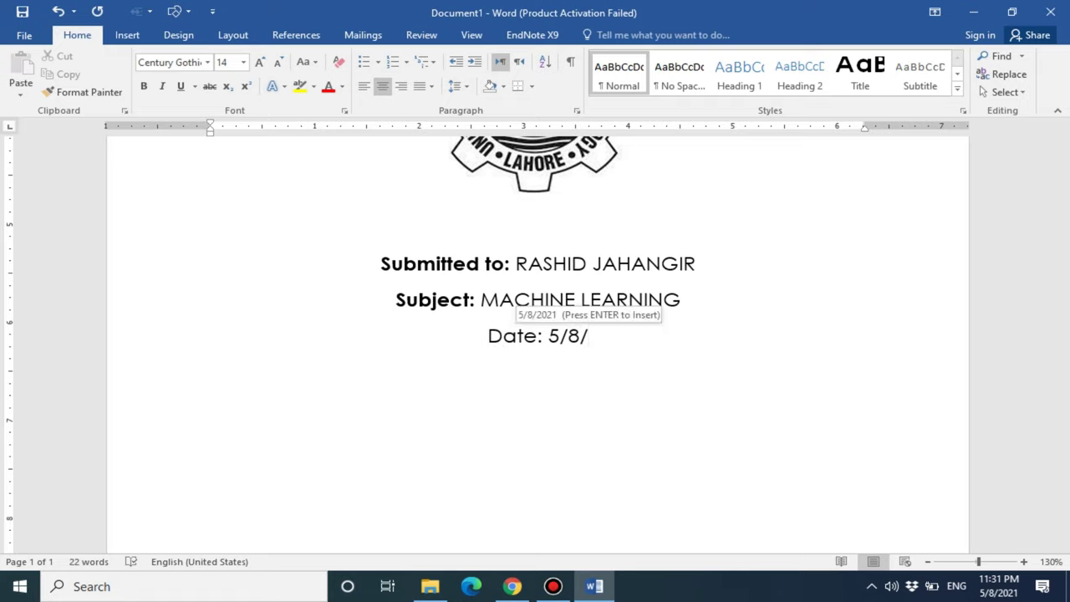
key(Return)
double_click(520, 336)
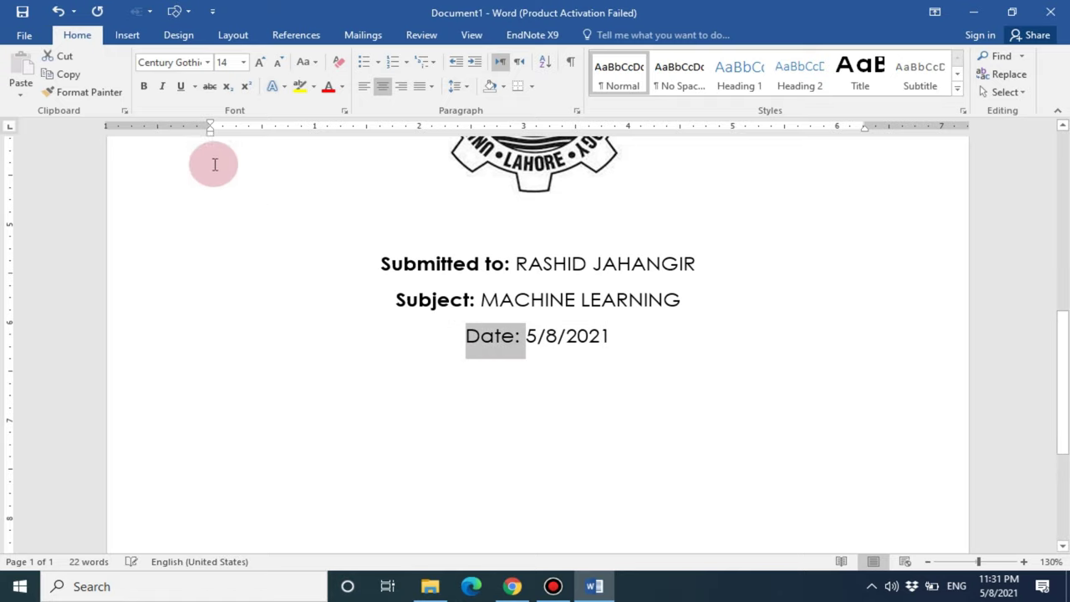
click(143, 87)
- Give the three detail lines 1.0 line spacing with no space after paragraphs
drag(625, 334, 376, 276)
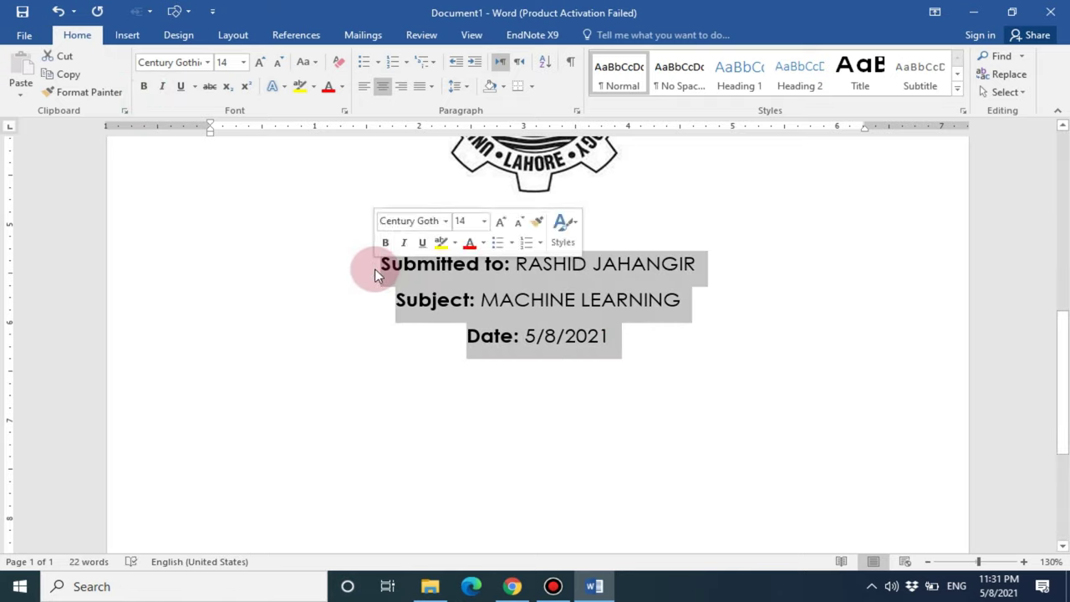
click(459, 86)
click(495, 259)
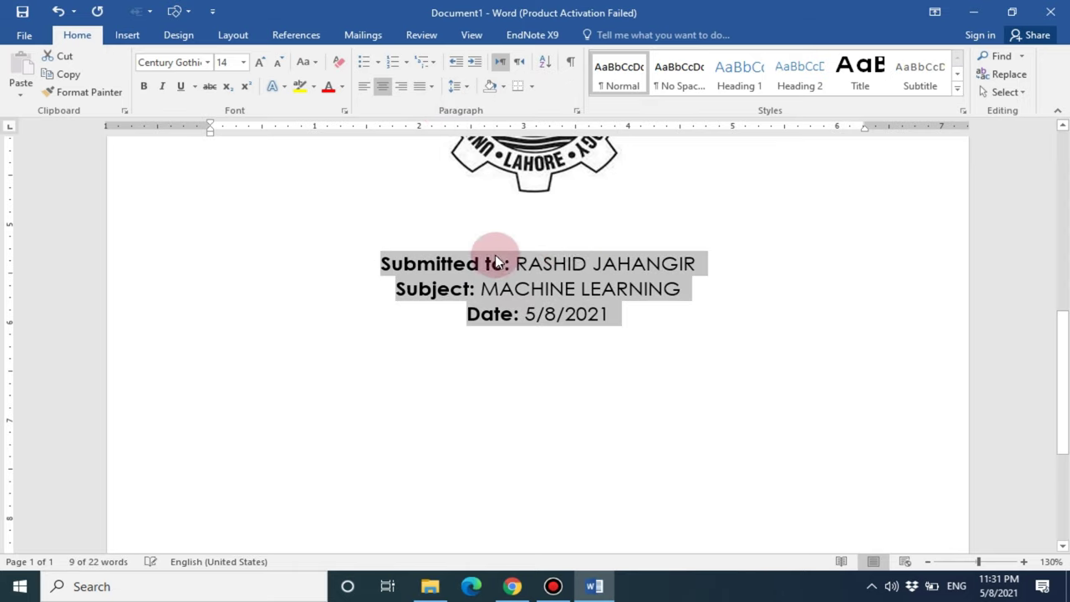
click(458, 86)
click(472, 105)
click(672, 338)
key(Return)
scroll(769, 342, down, 2)
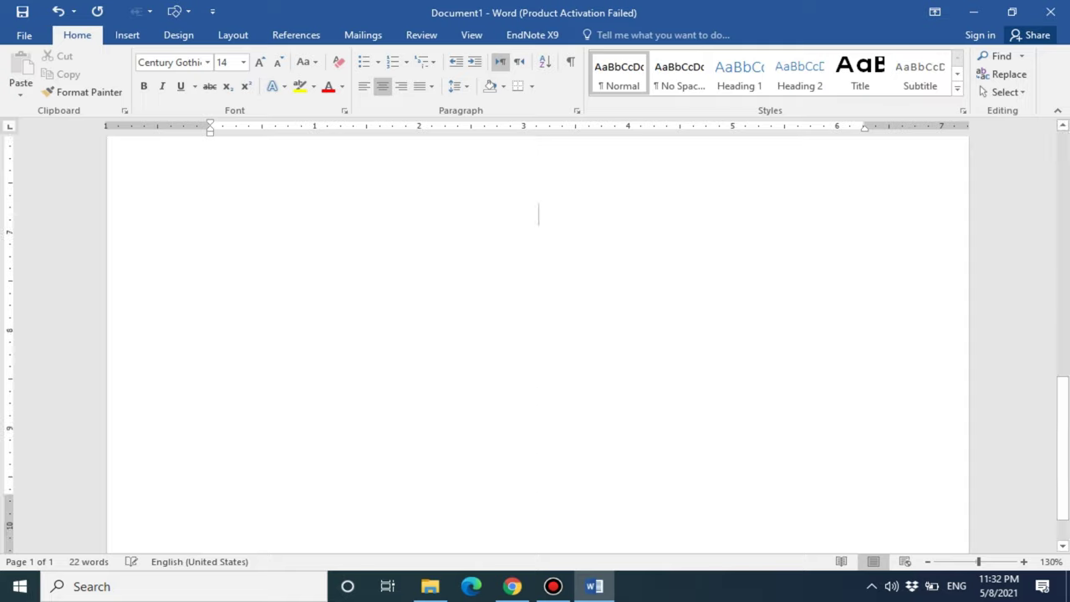
- Type the Department of Computer Science, University of Engineering and Technology, and Lahore, Pakistan lines
text(Date: 5/8/2021)
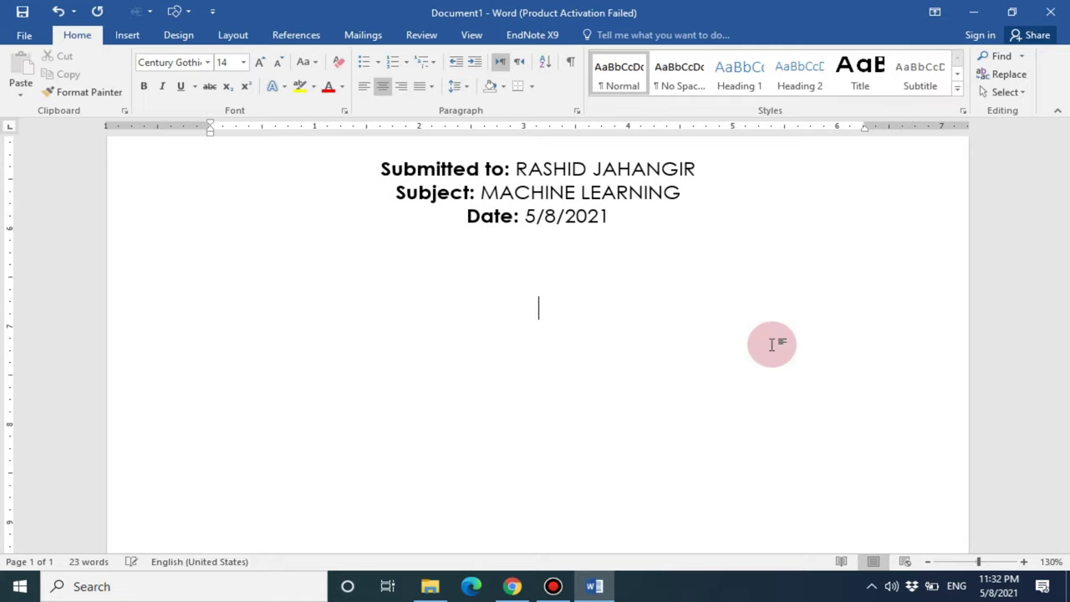
key(BackSpace)
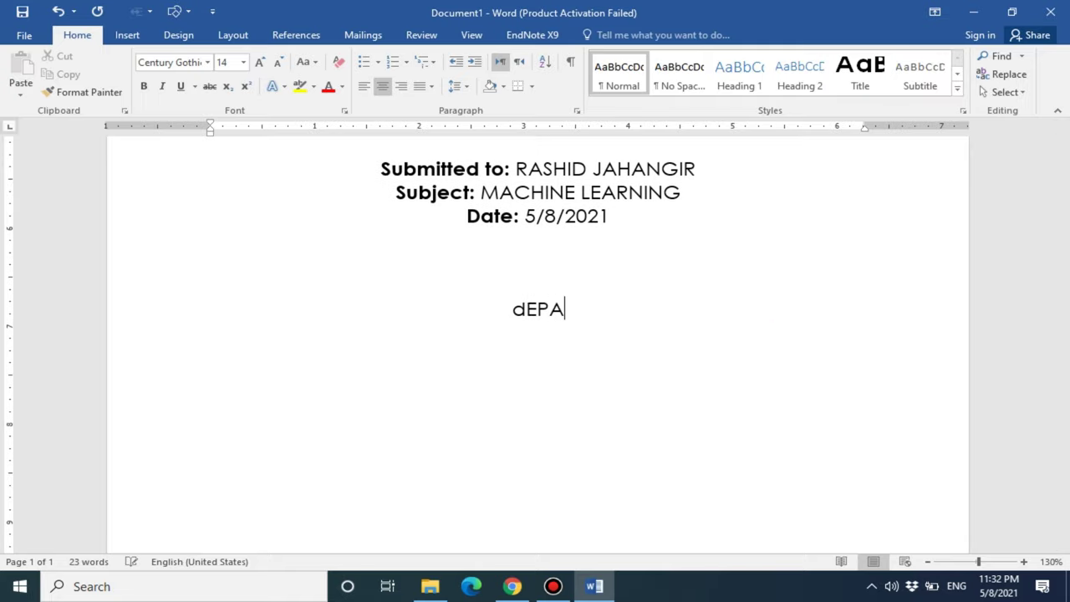
key(BackSpace)
key(BackSpace)
key(BackSpace)
key(BackSpace)
key(BackSpace)
text(tment of)
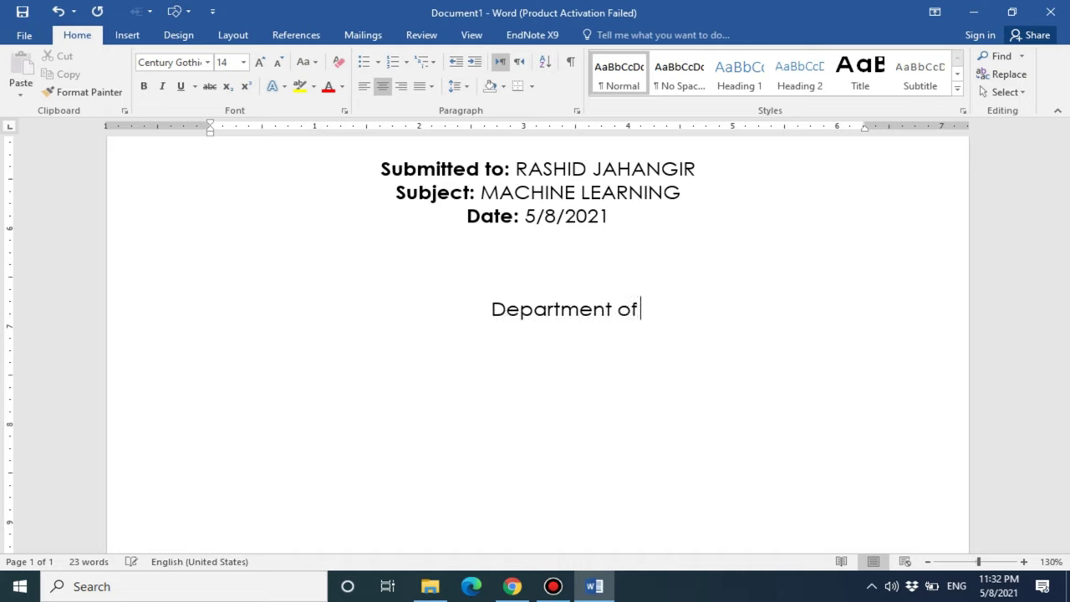
text( Computer Science)
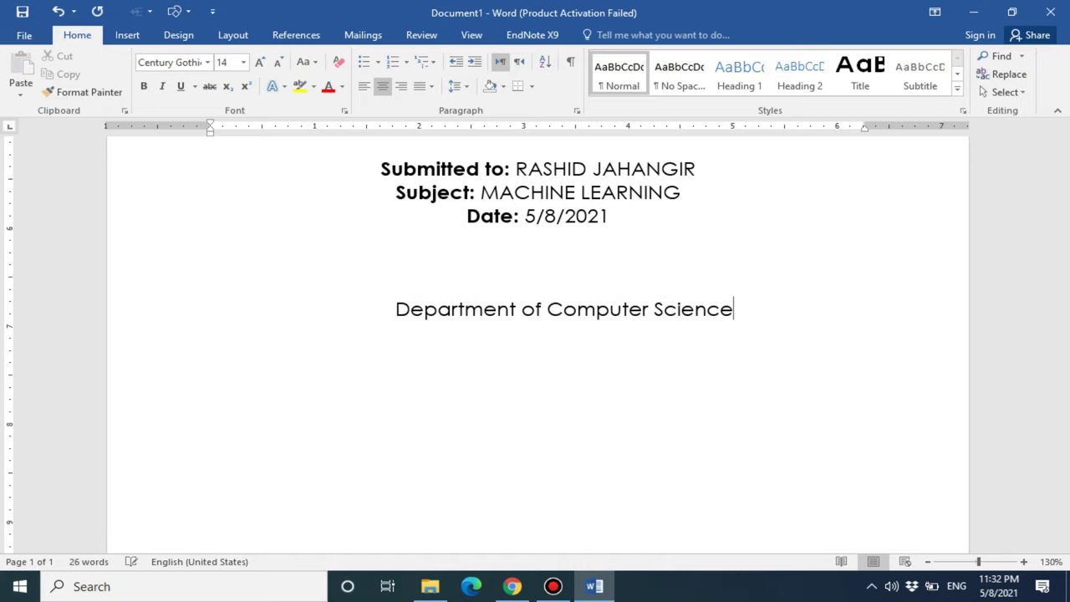
key(Return)
text(University of Engineering and Ingo)
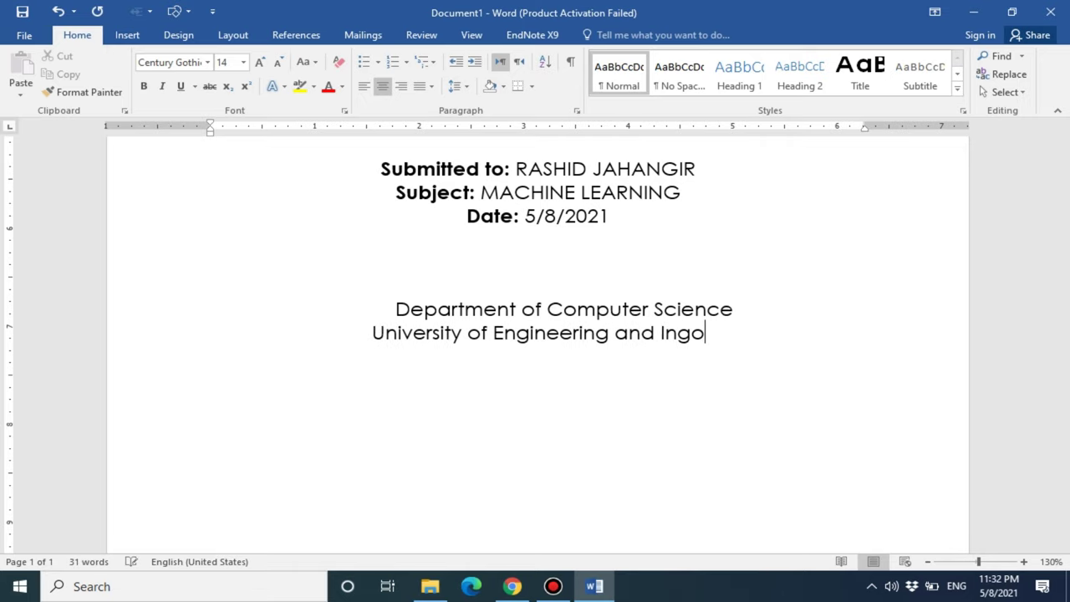
key(BackSpace)
key(BackSpace)
key(BackSpace)
key(BackSpace)
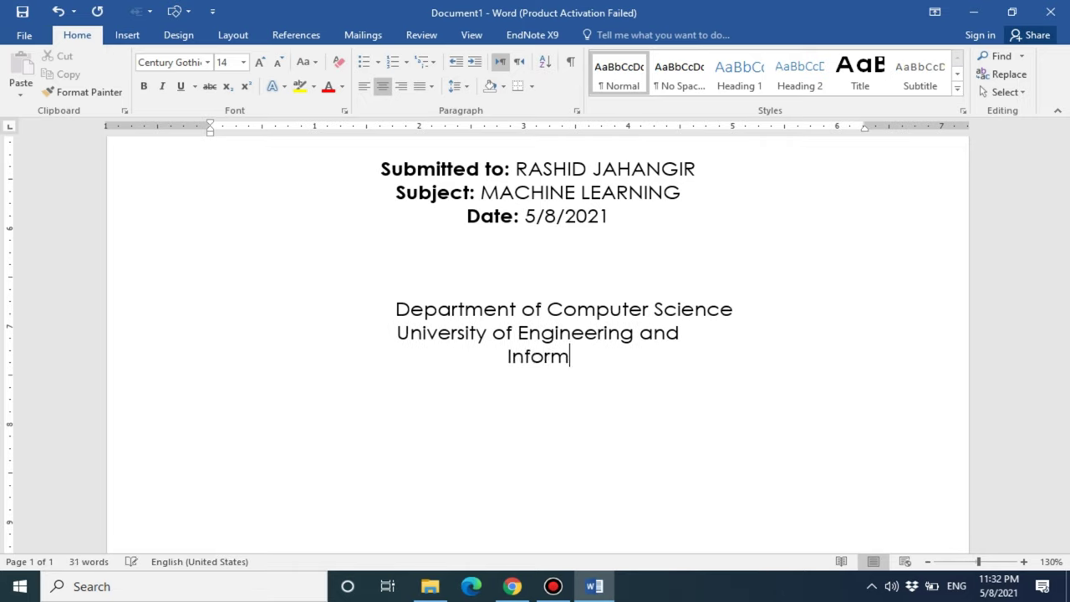
text(ology)
key(Return)
text(Lahore, Pakistan.)
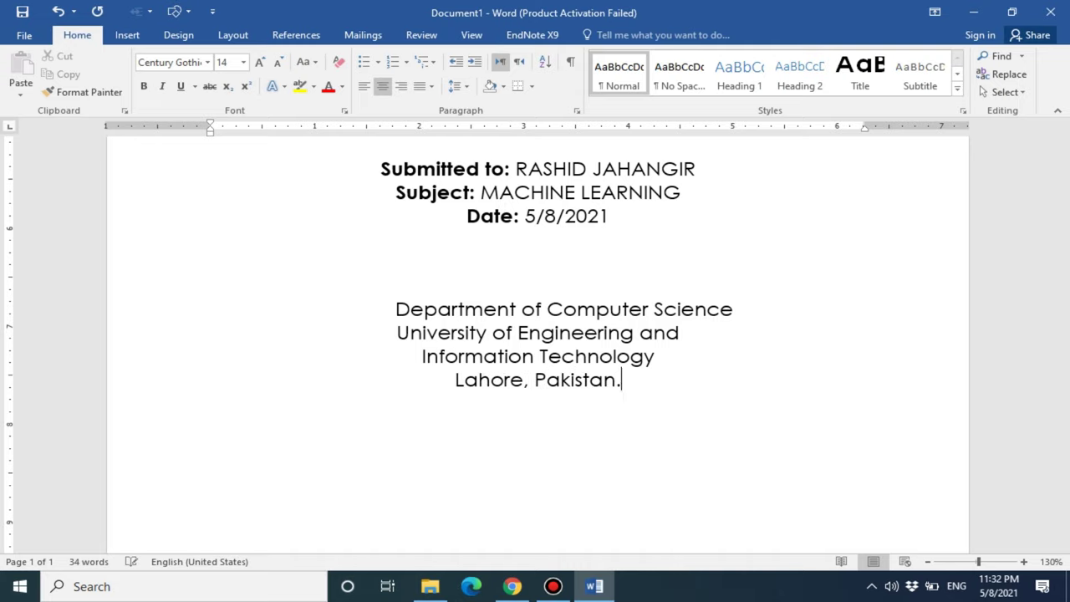
drag(657, 378, 395, 308)
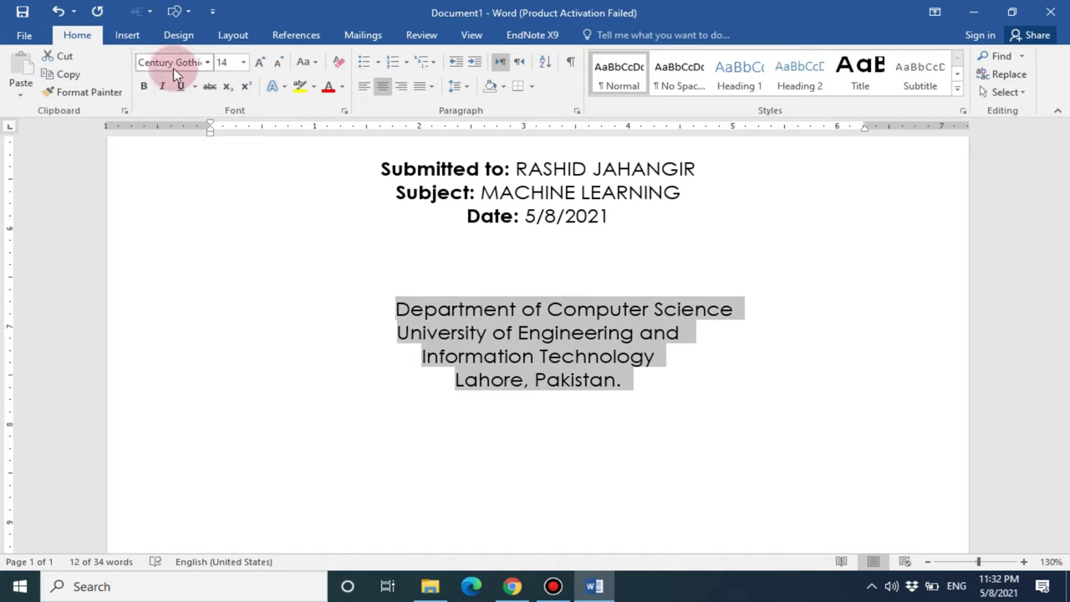
- Make the address lines bold in Arial Narrow
click(144, 88)
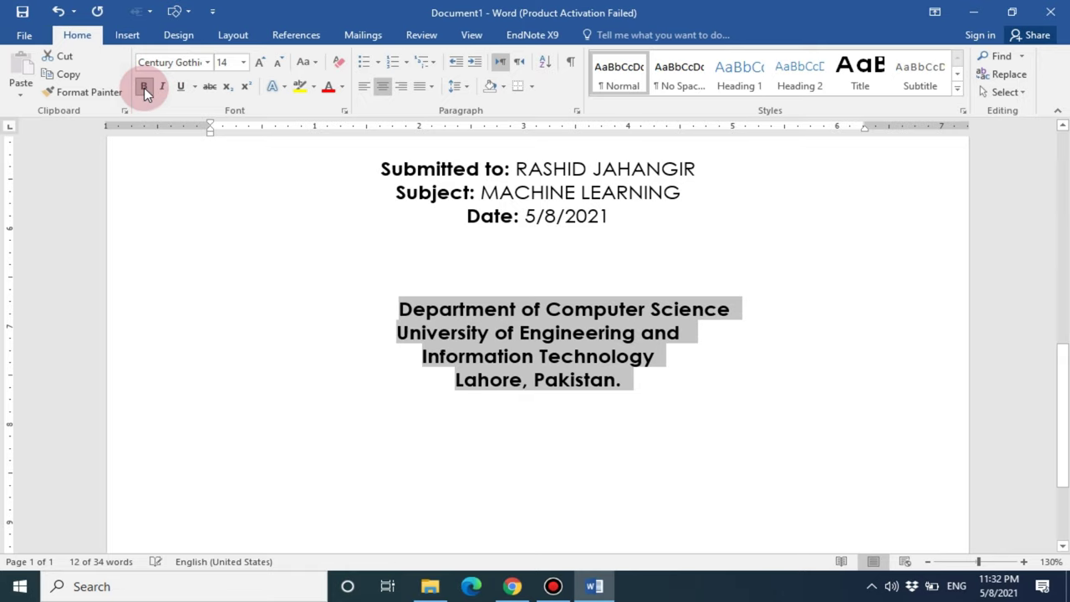
click(196, 63)
text(Arial)
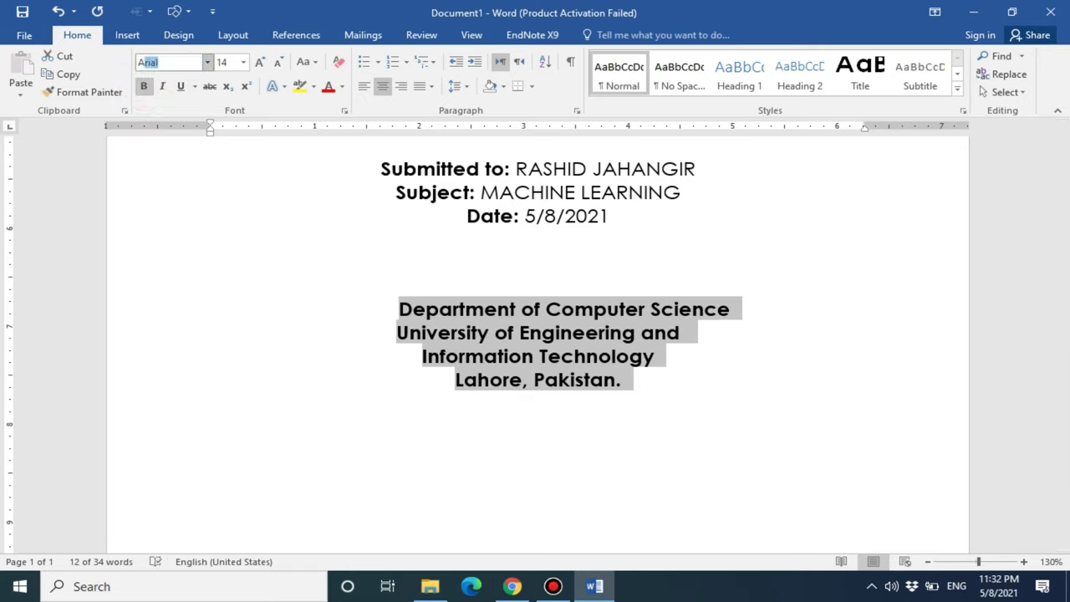
key(Return)
click(185, 65)
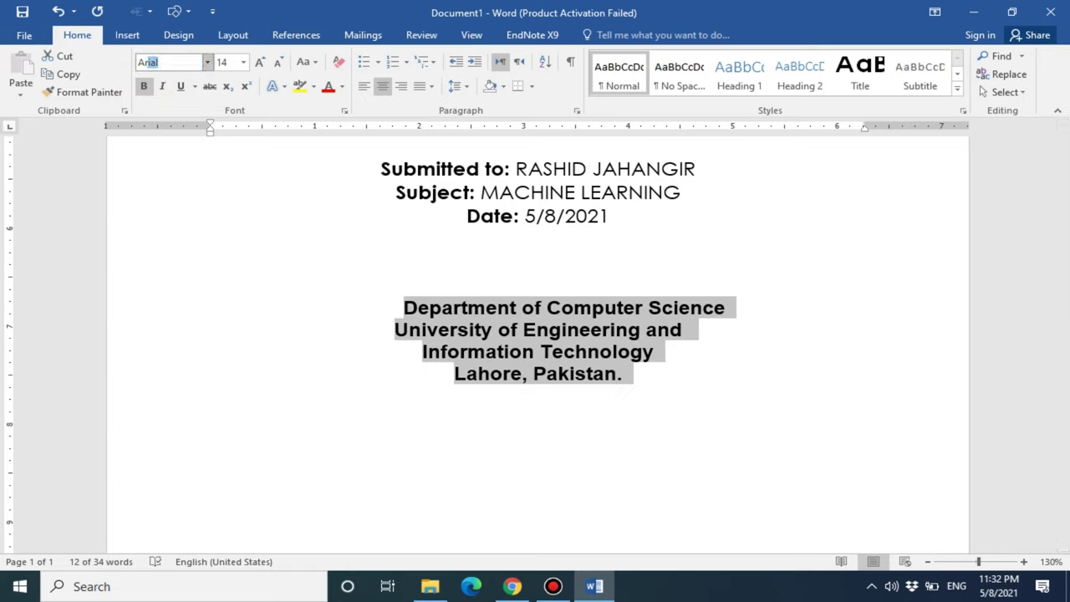
text(al Narrow)
key(Return)
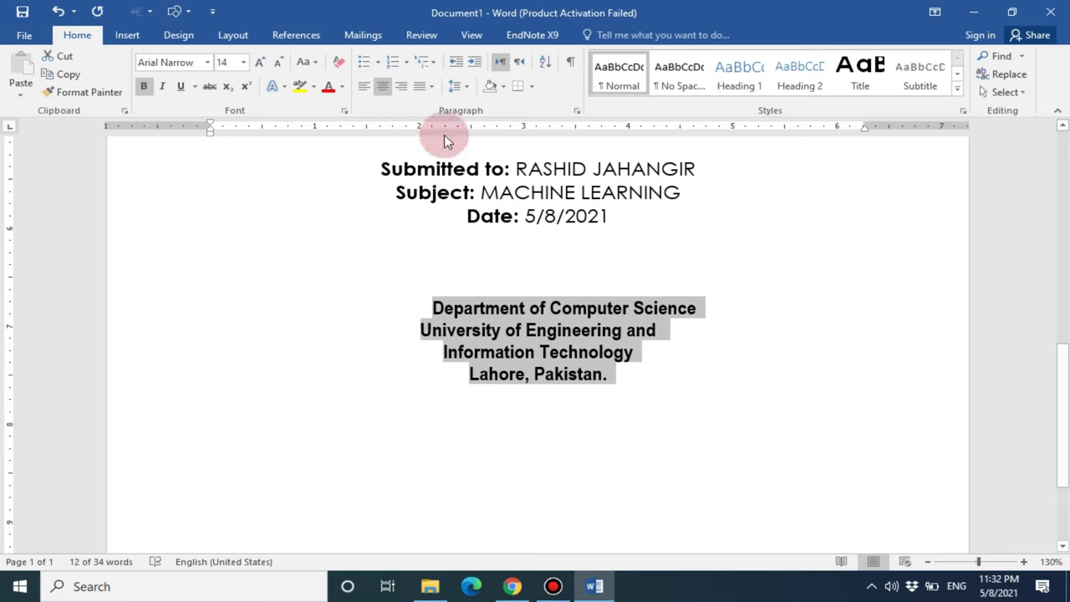
- Remove the stray space before Department and make the address block UPPERCASE at 16 pt
click(590, 334)
click(428, 311)
key(BackSpace)
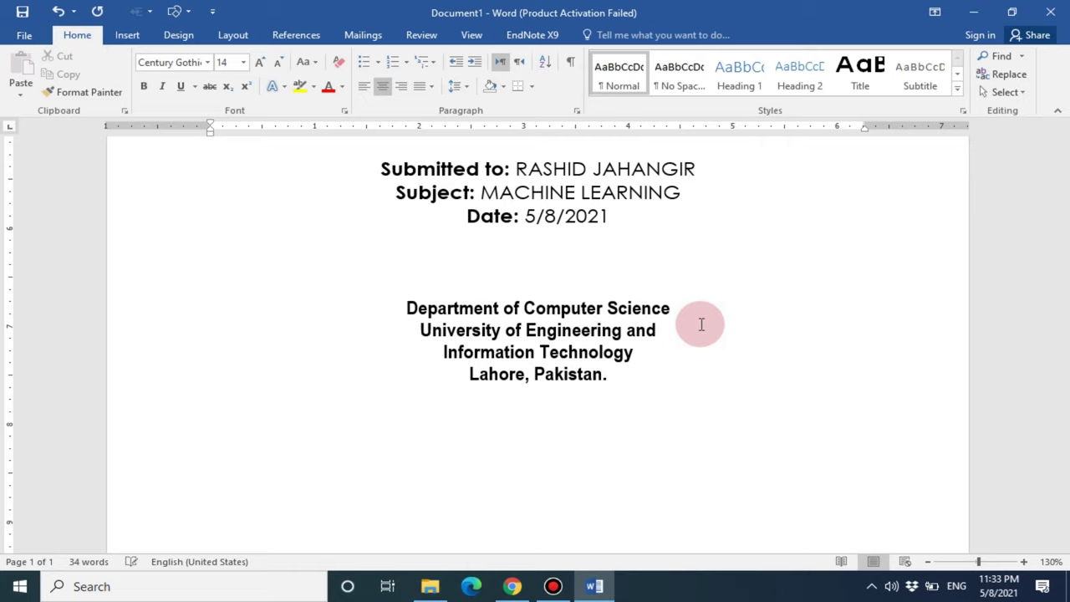
triple_click(555, 353)
click(585, 425)
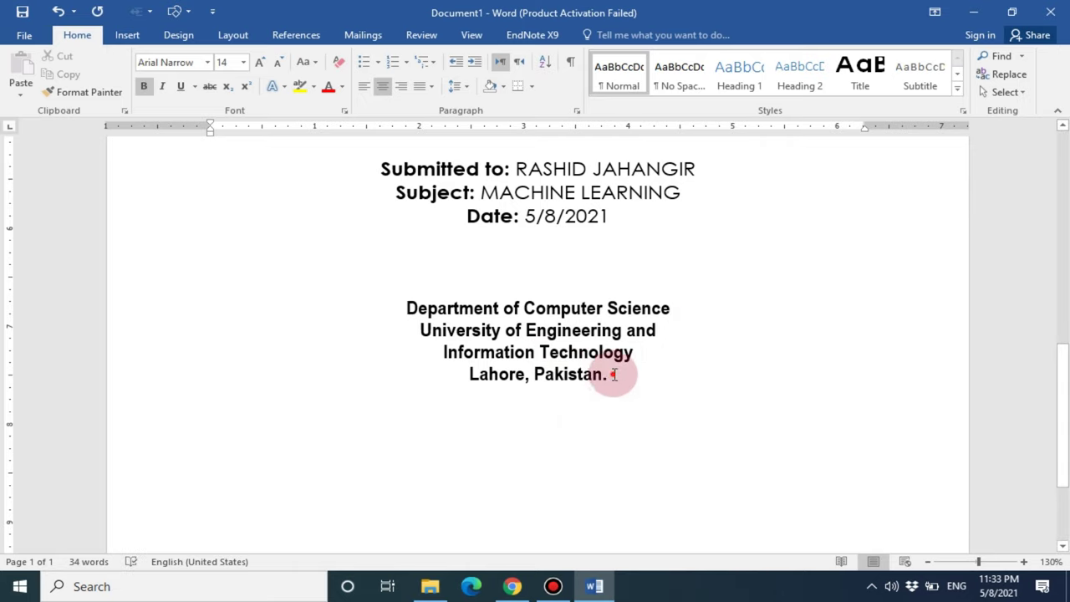
drag(611, 375, 408, 310)
click(299, 62)
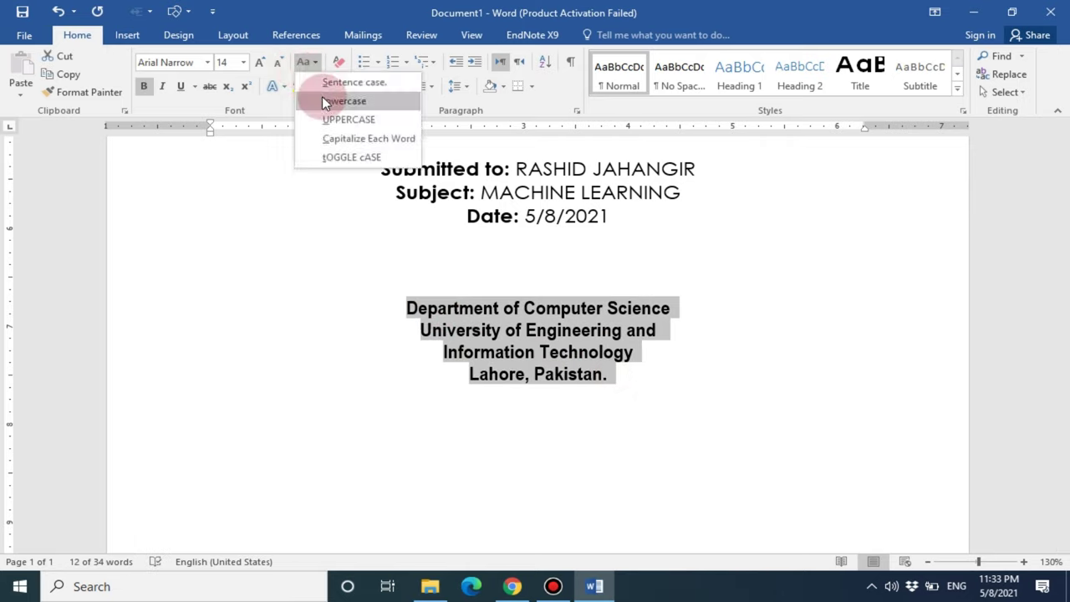
click(333, 120)
click(259, 63)
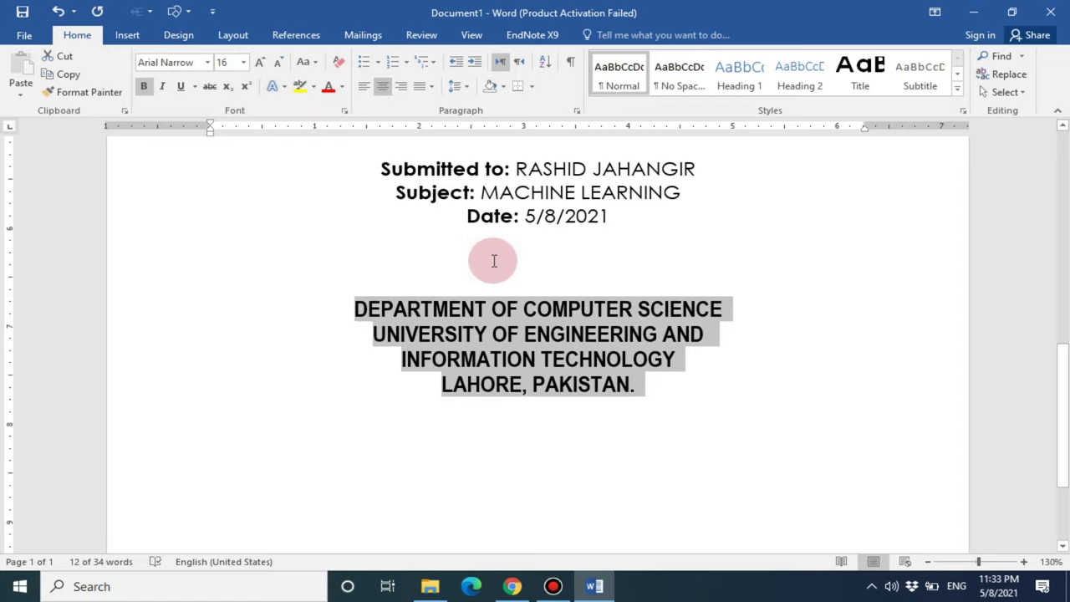
- Add blank lines above the address block and left-align the empty line
click(516, 291)
key(Return)
key(Return)
key(Return)
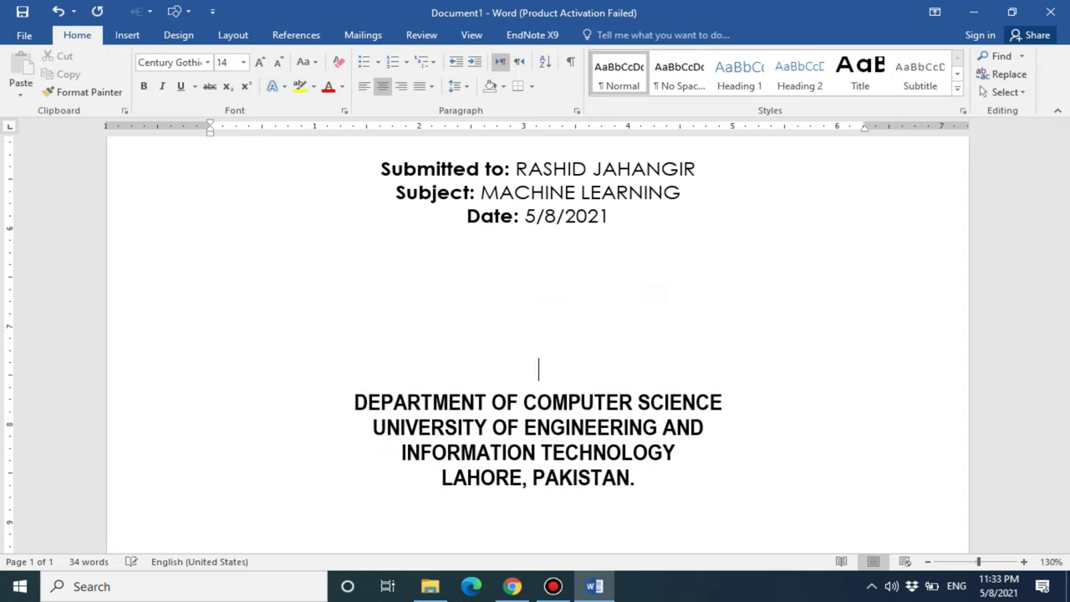
key(Return)
key(Return)
key(Return)
key(Return)
key(Return)
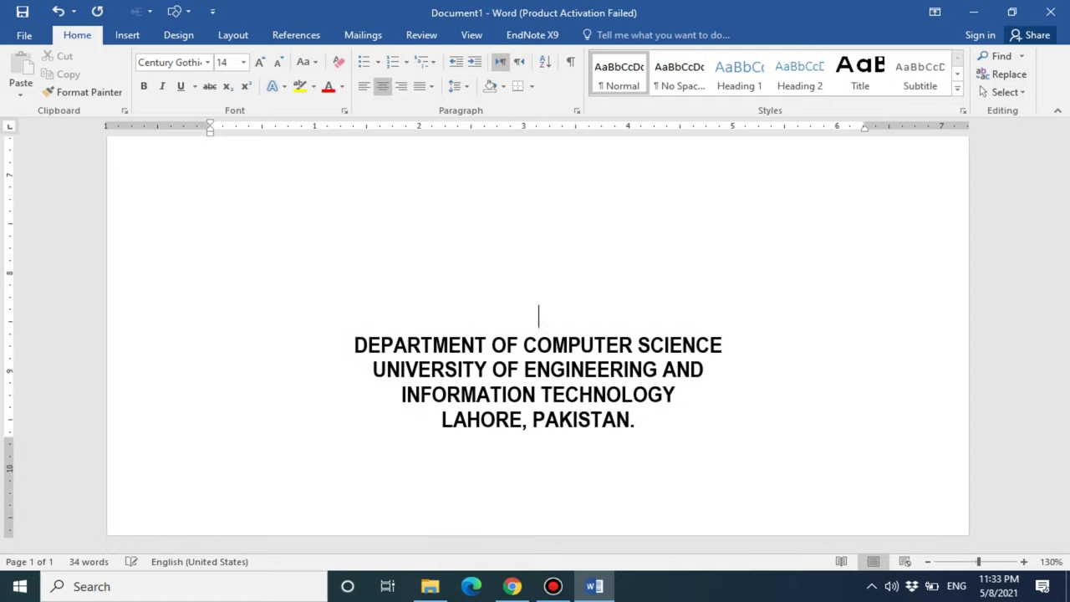
key(Return)
key(BackSpace)
key(ctrl+l)
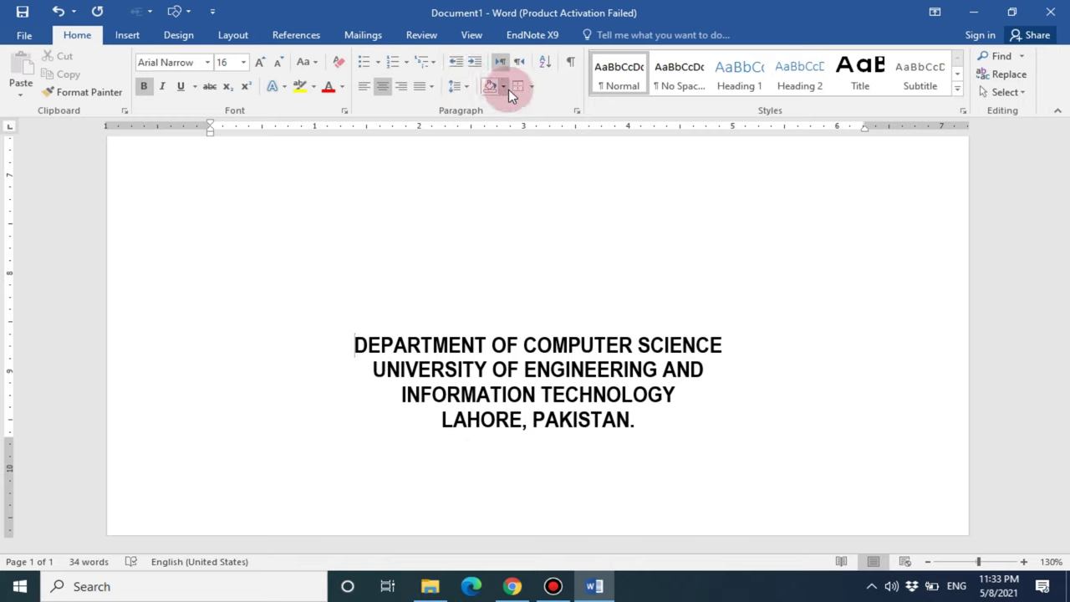
- Add a top border line from the Borders dropdown above the department address block
click(529, 89)
click(551, 127)
click(554, 277)
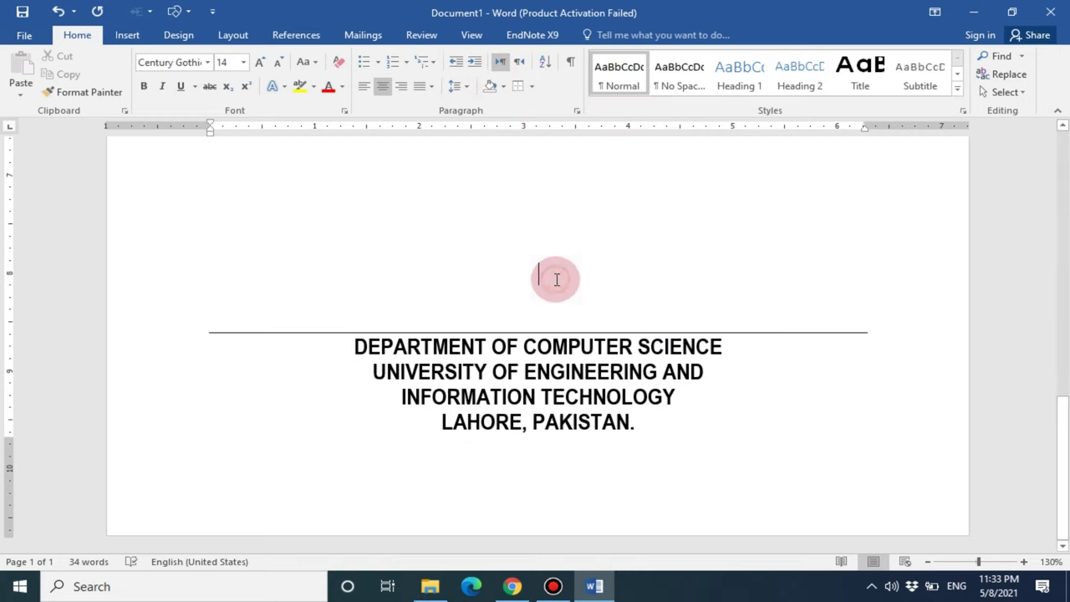
scroll(555, 281, up, 5)
scroll(545, 426, down, 2)
scroll(557, 279, up, 5)
scroll(556, 279, up, 2)
- Place the insertion point above the address block and zoom the view to 90%
click(540, 327)
scroll(540, 335, down, 5)
scroll(573, 203, down, 3)
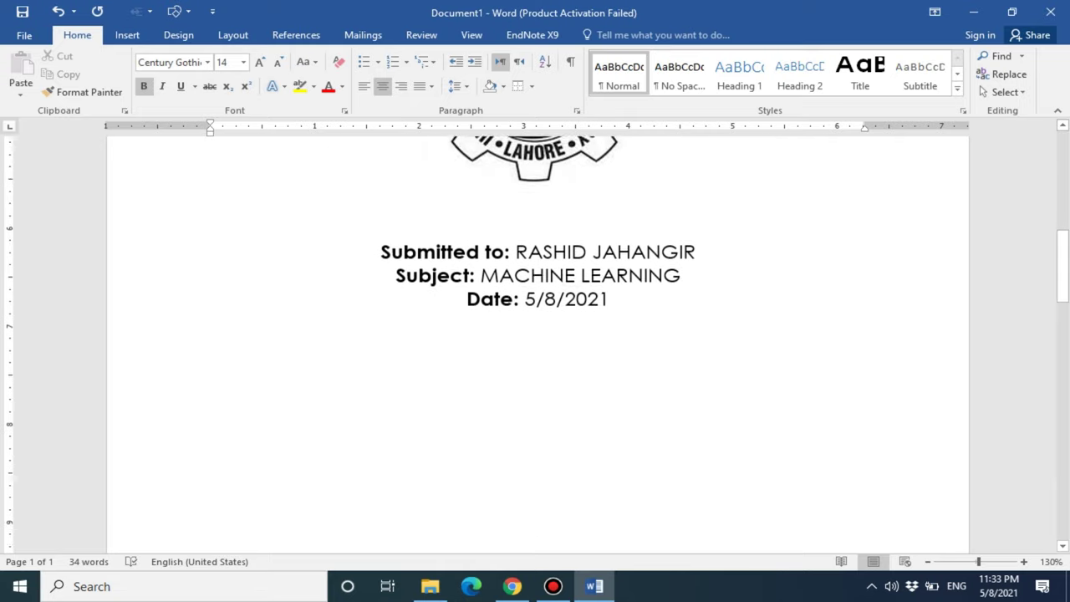
scroll(574, 204, down, 3)
click(578, 201)
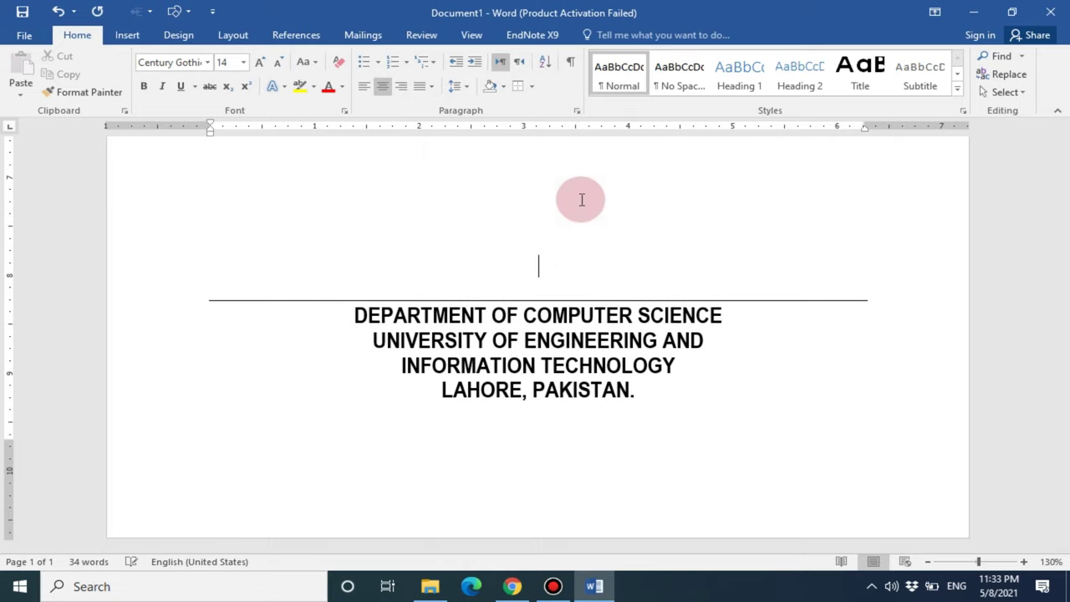
scroll(580, 199, up, 3)
scroll(580, 199, down, 2)
scroll(580, 199, up, 6)
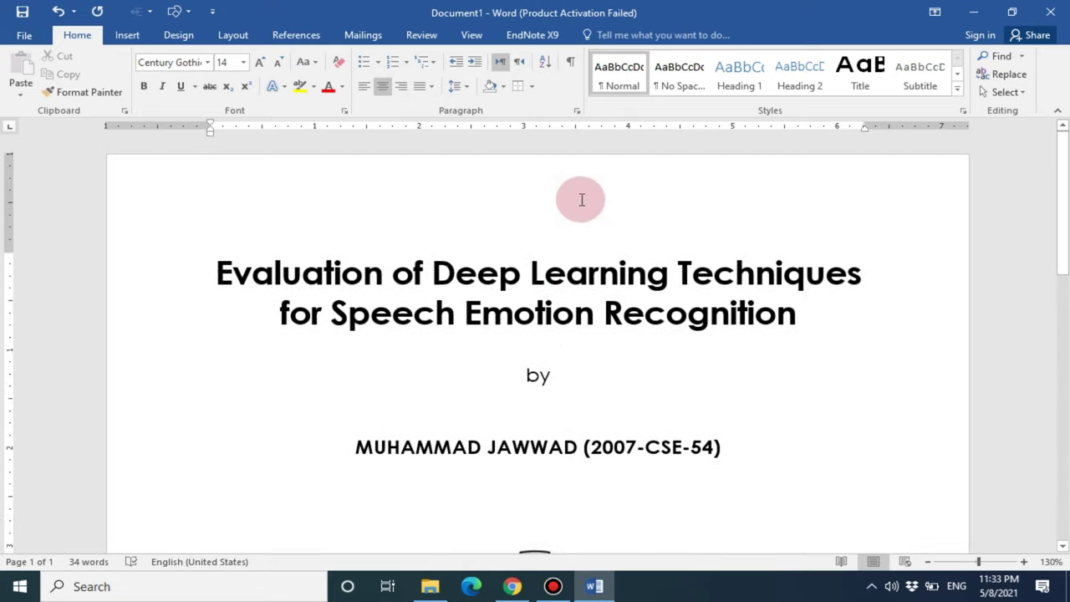
click(927, 561)
click(927, 561)
click(927, 562)
click(927, 561)
- Put the insertion point at the end of the address block after PAKISTAN
scroll(855, 381, down, 3)
scroll(855, 381, down, 2)
scroll(855, 381, up, 3)
scroll(855, 381, down, 2)
scroll(854, 381, up, 3)
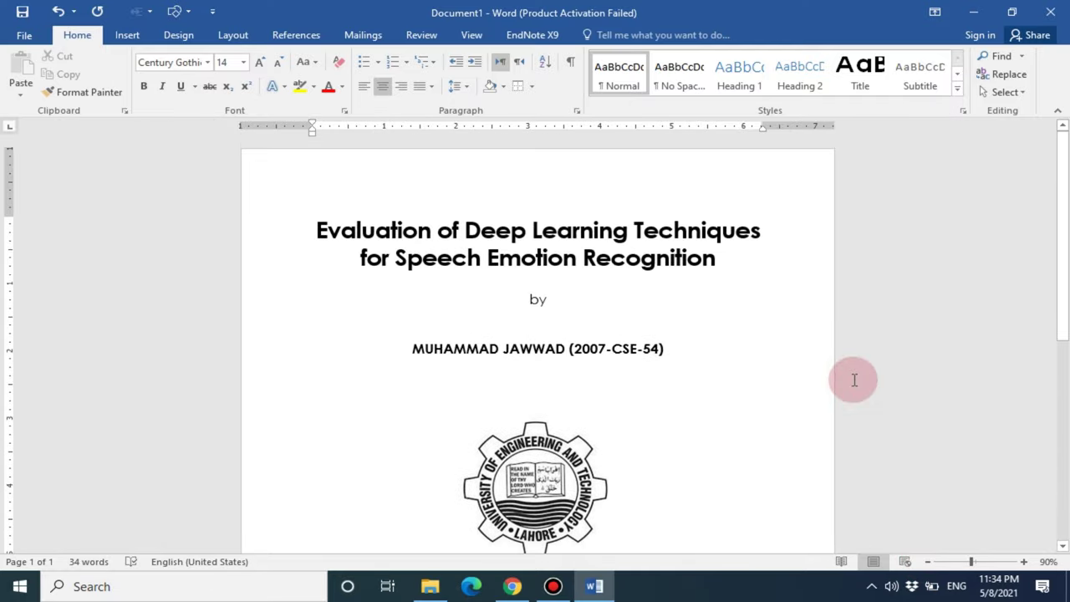
scroll(854, 381, down, 4)
click(652, 423)
click(623, 452)
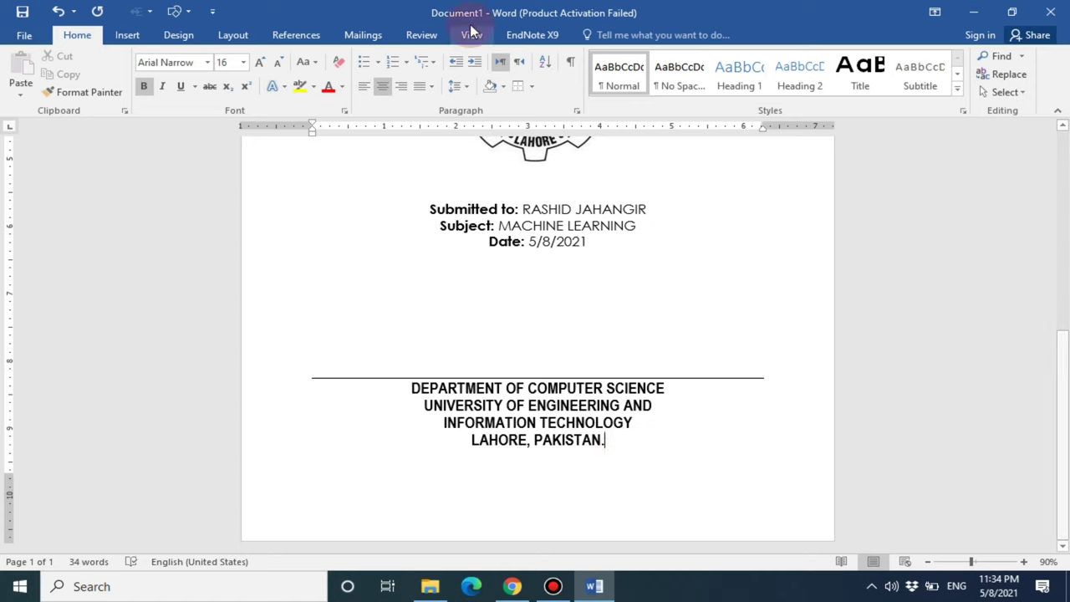
- Insert a page break after PAKISTAN. to end the cover page
click(232, 34)
click(204, 56)
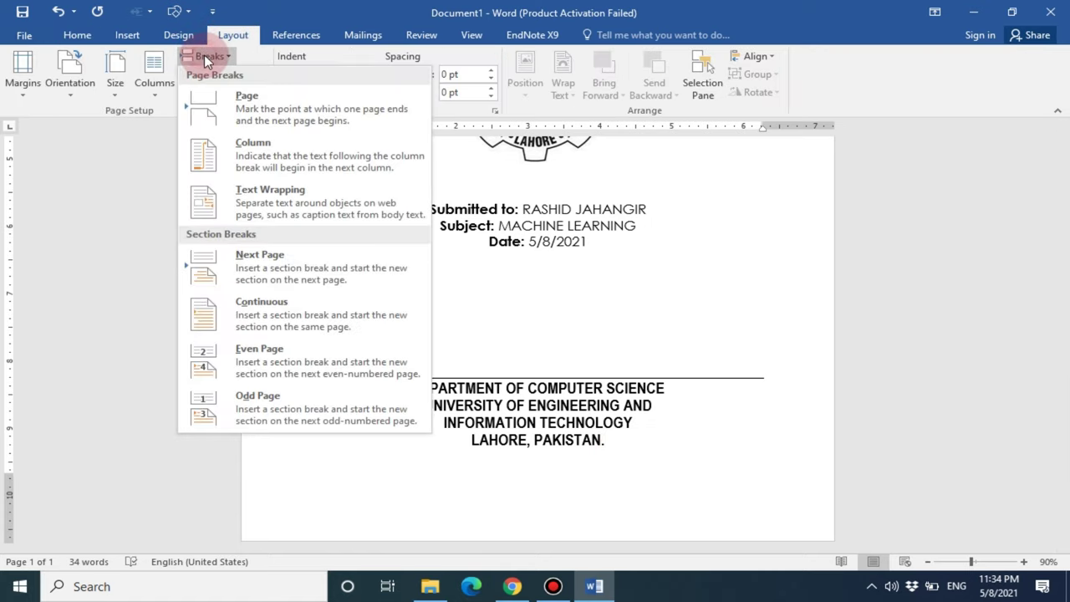
click(245, 265)
scroll(480, 351, down, 3)
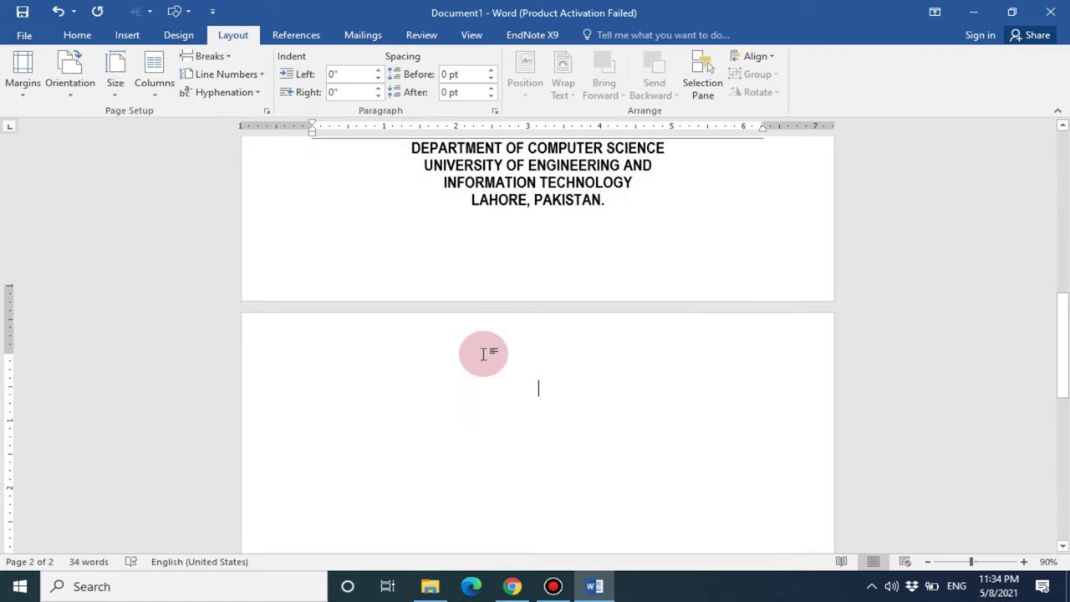
scroll(483, 354, down, 1)
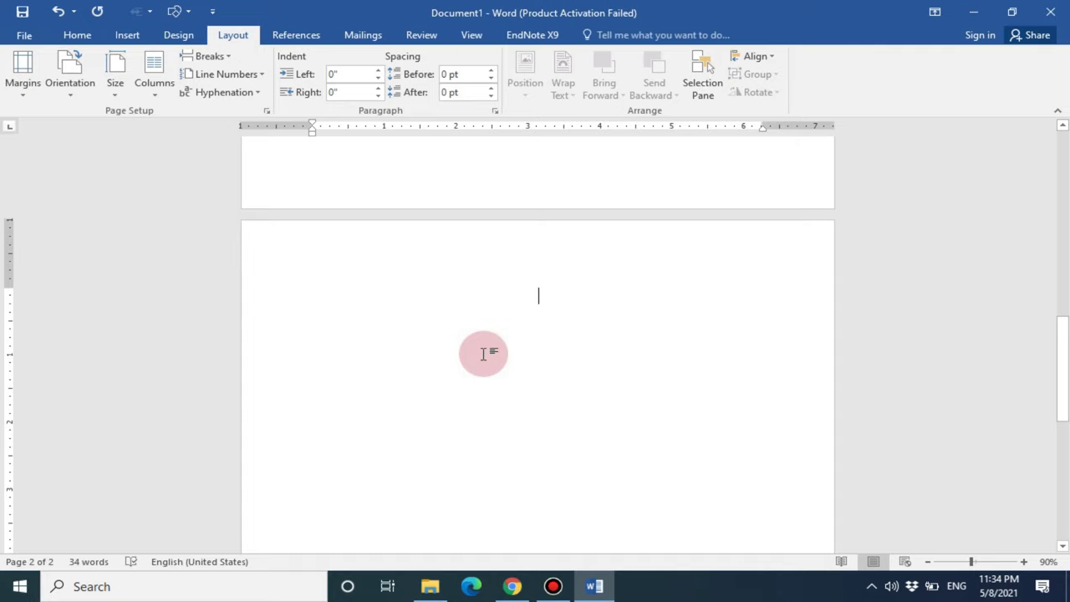
- Add a Next Page section break and type INTRODUCTION at the top of page 3
click(216, 55)
click(256, 266)
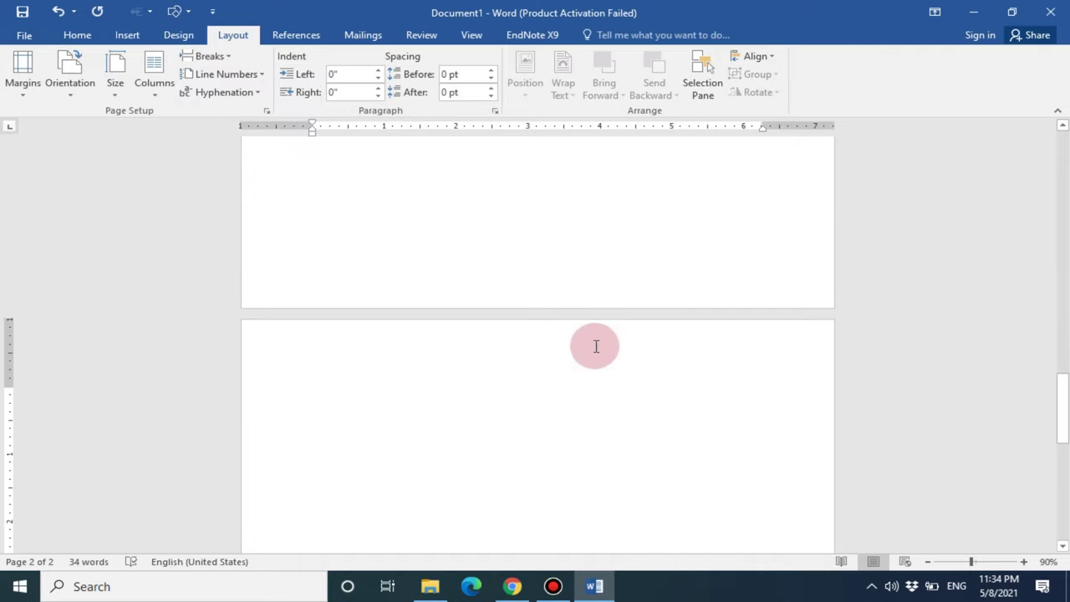
click(75, 35)
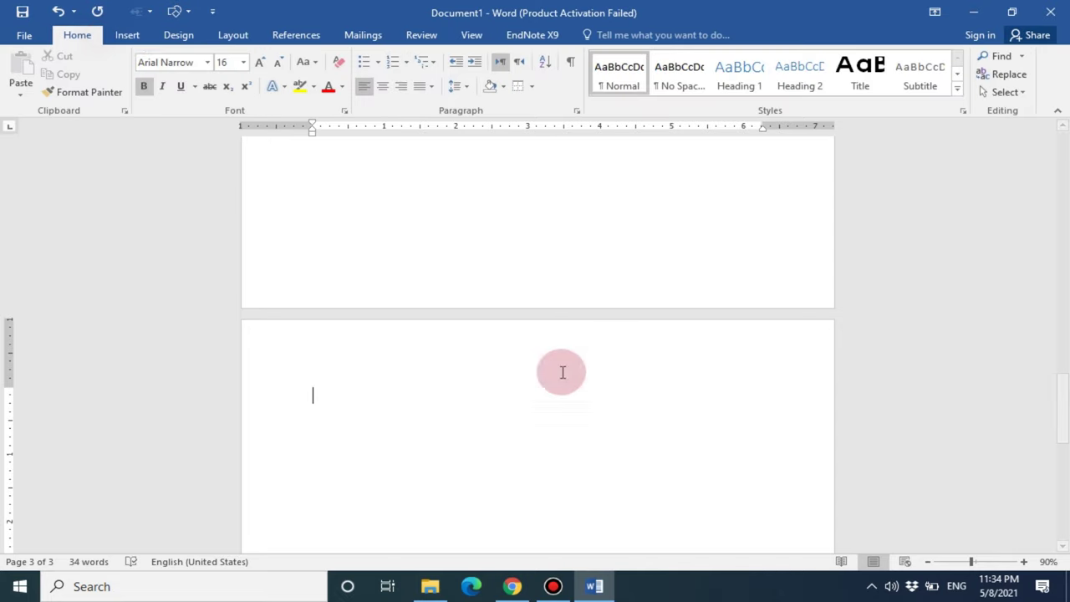
text(INTRODUCTION)
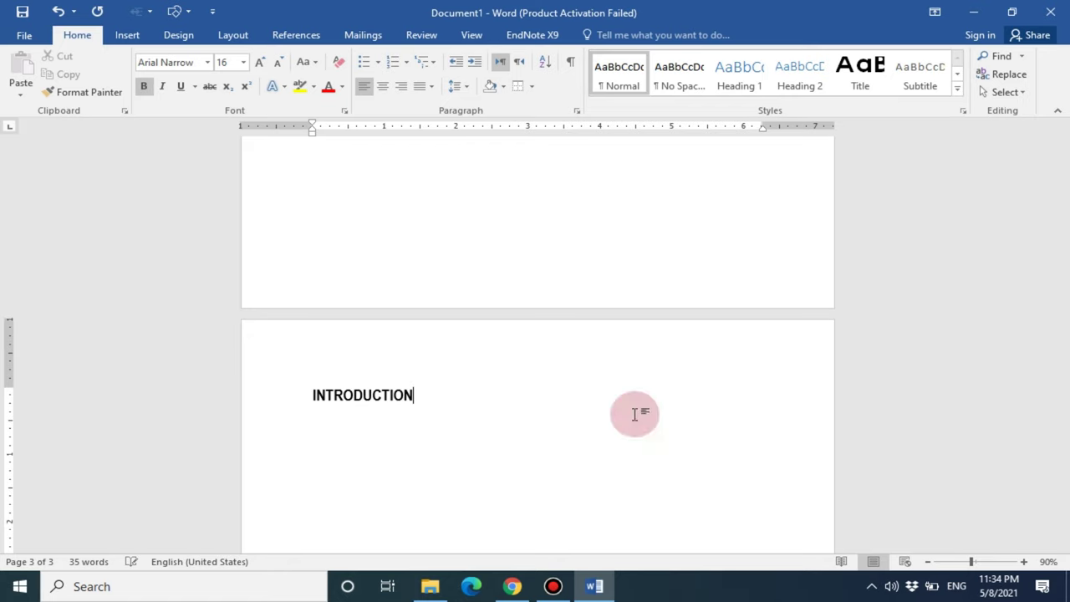
- Make INTRODUCTION a Heading 1 and restyle Heading 1 as black bold Century Gothic
double_click(351, 394)
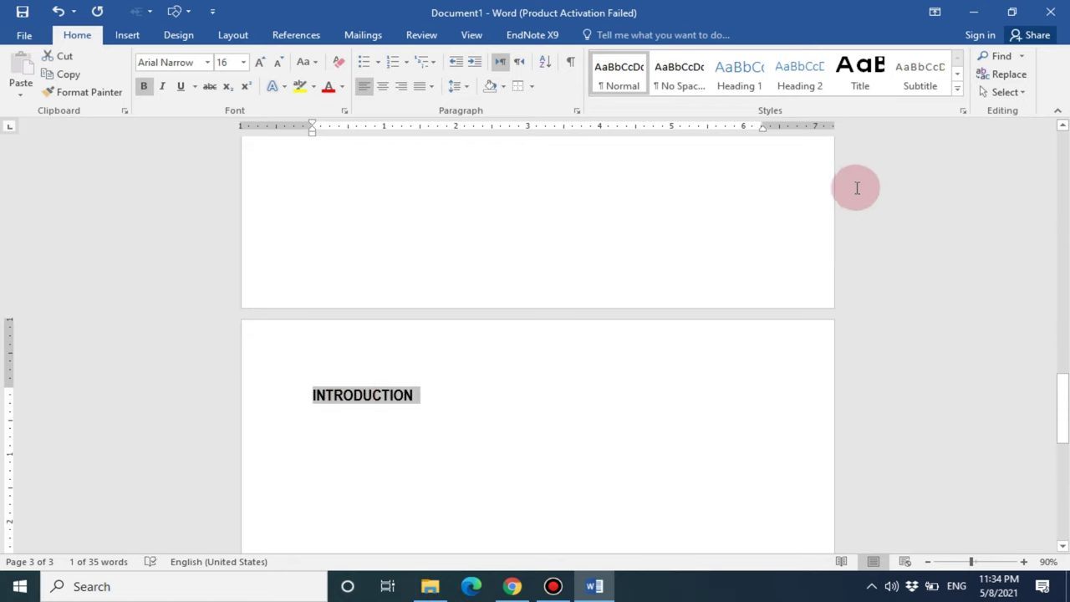
click(755, 86)
right_click(755, 86)
click(784, 114)
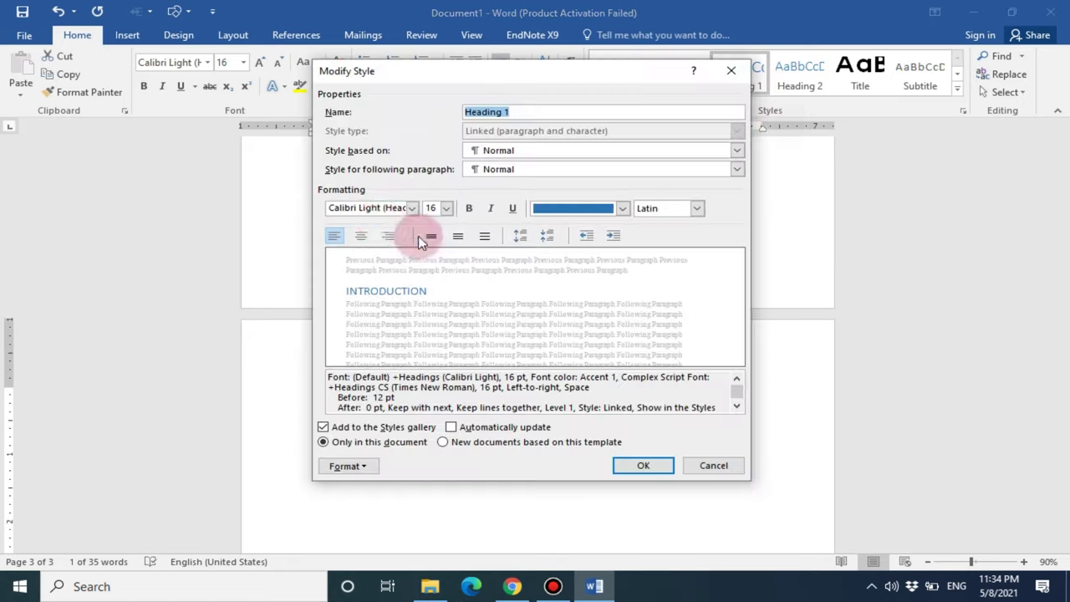
text(Century Gothic)
key(Tab)
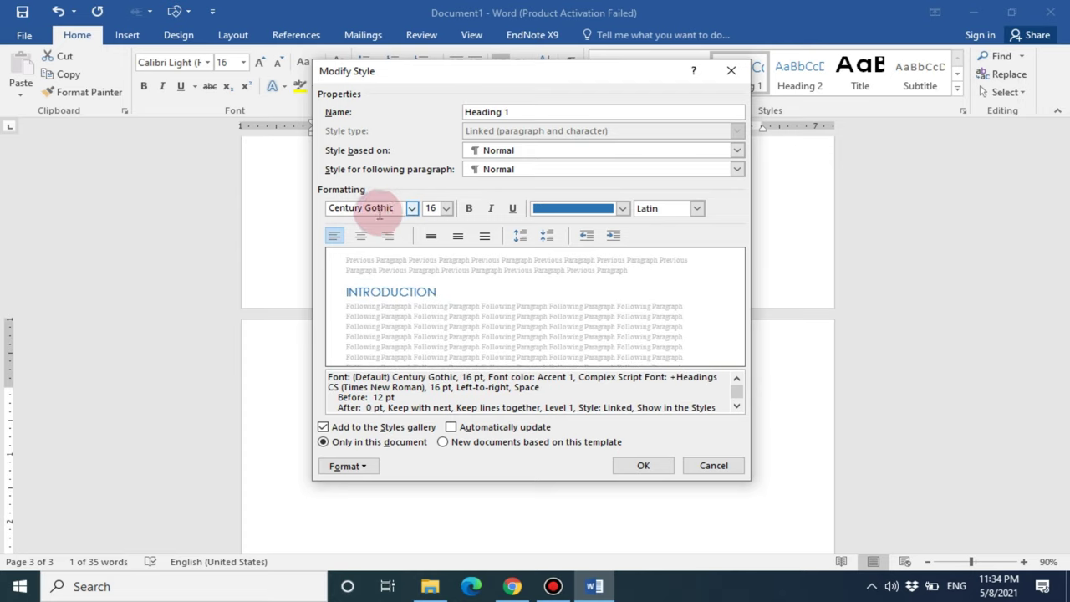
click(541, 208)
click(547, 265)
click(467, 209)
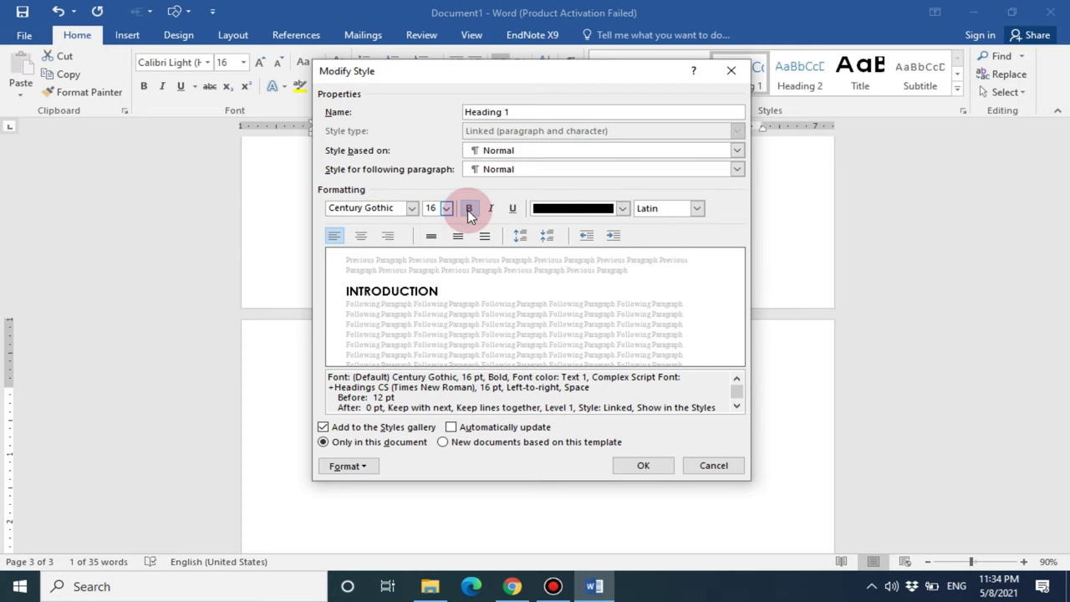
click(644, 466)
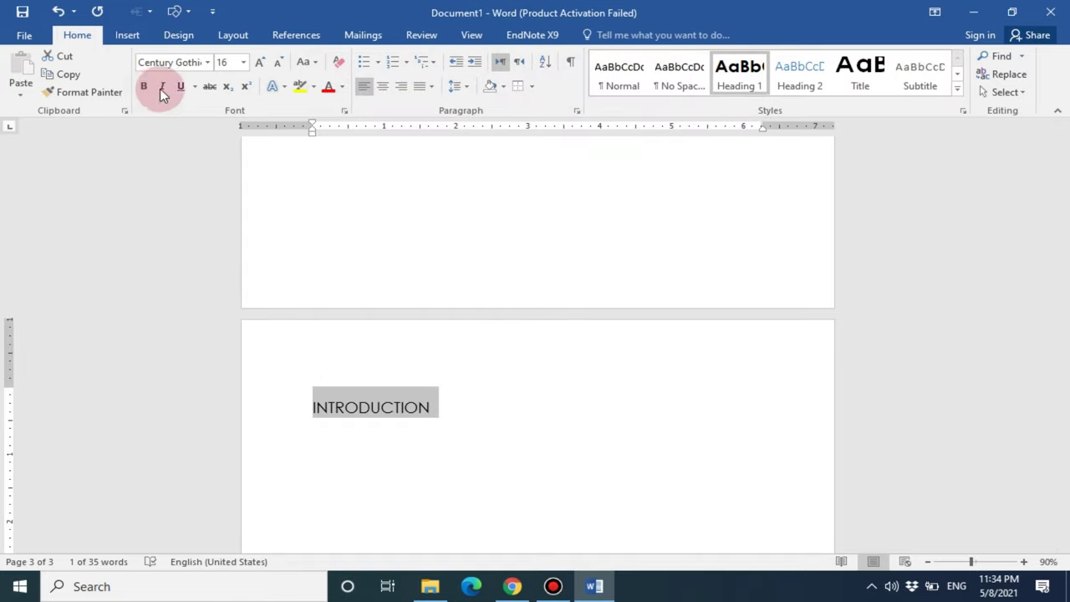
- Change the heading to sentence case 'Introduction' and start a new paragraph below it
click(317, 62)
click(351, 136)
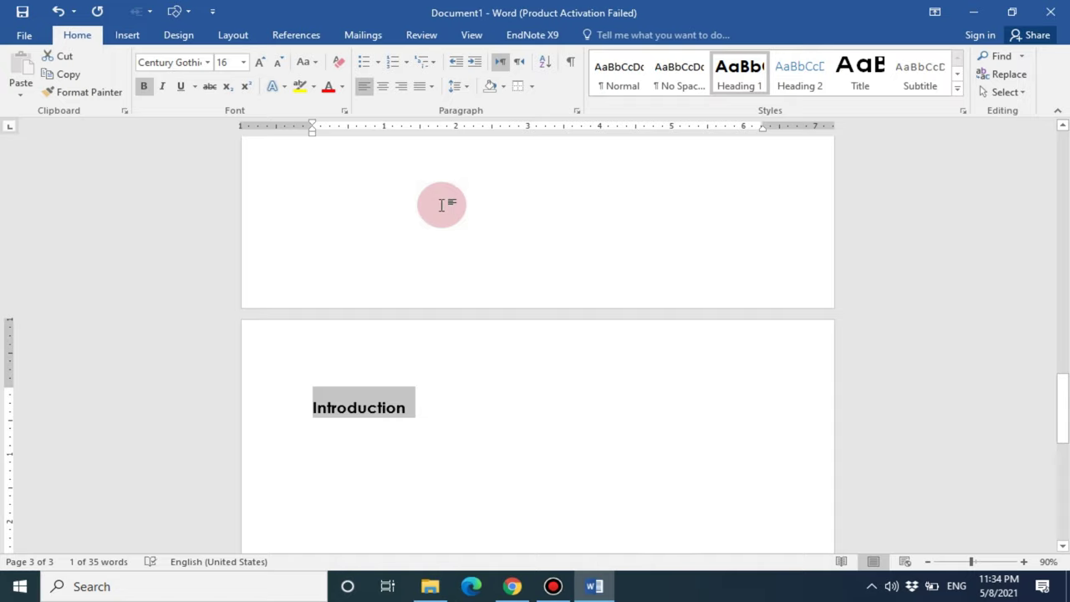
click(565, 403)
key(Return)
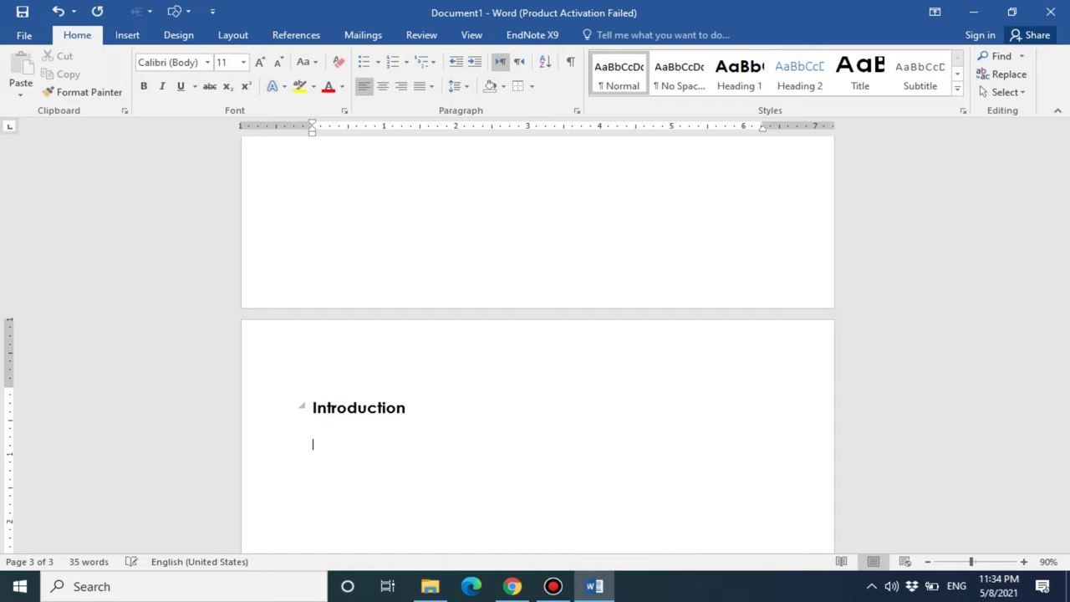
text(=rand())
- Generate sample paragraphs and create a new style named text
key(Return)
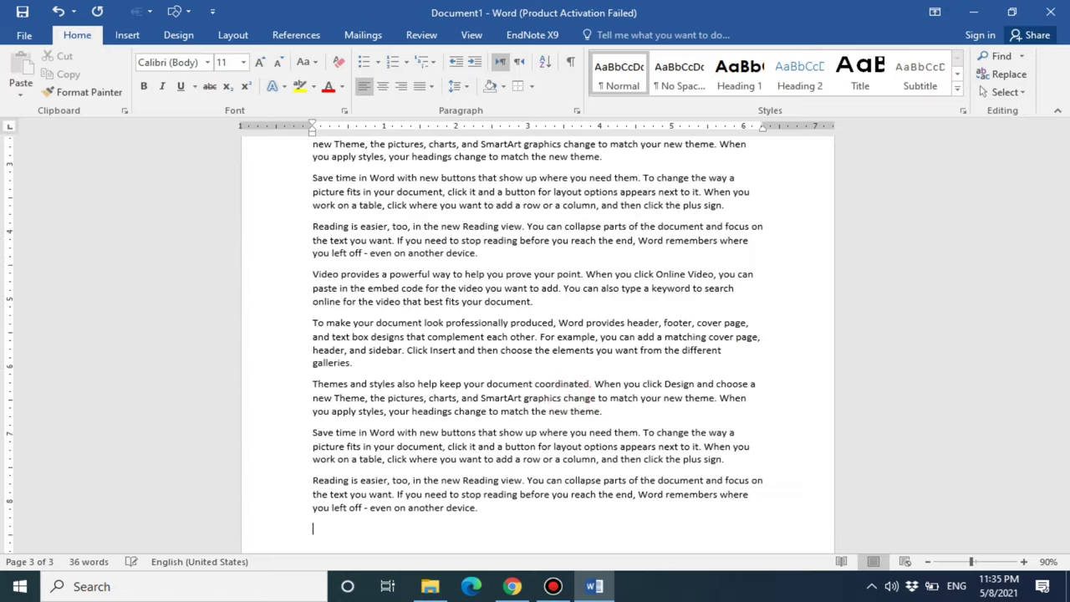
scroll(599, 358, up, 4)
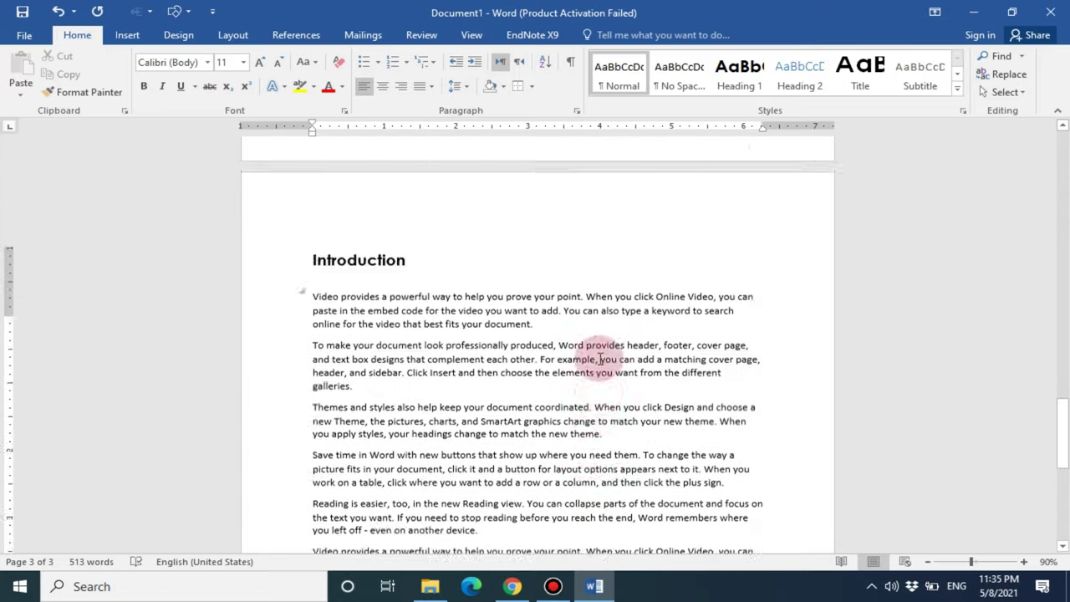
scroll(576, 357, up, 1)
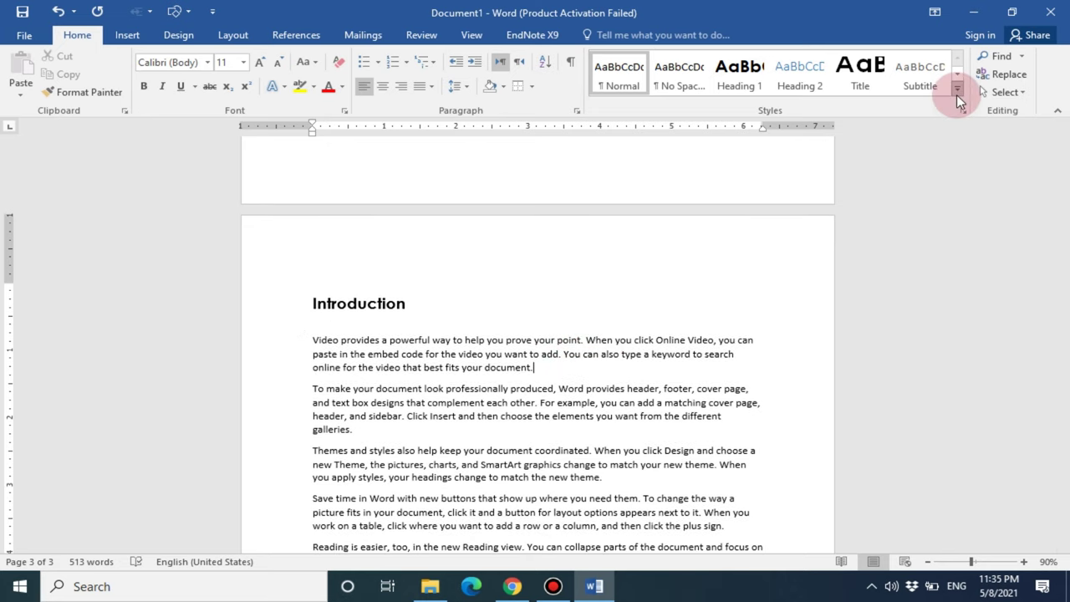
click(956, 91)
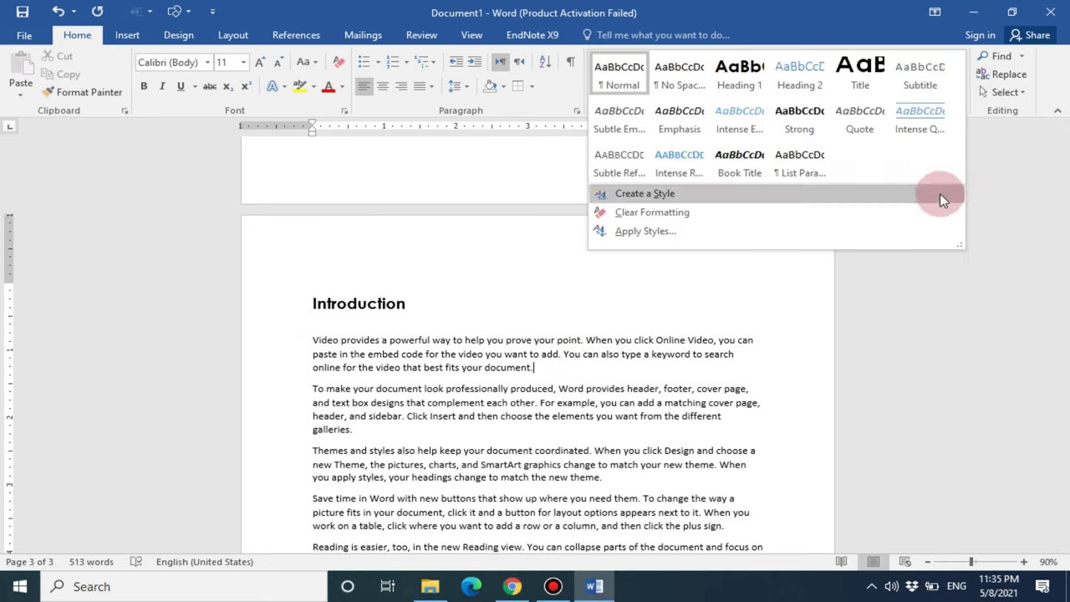
click(689, 197)
text(text)
click(425, 187)
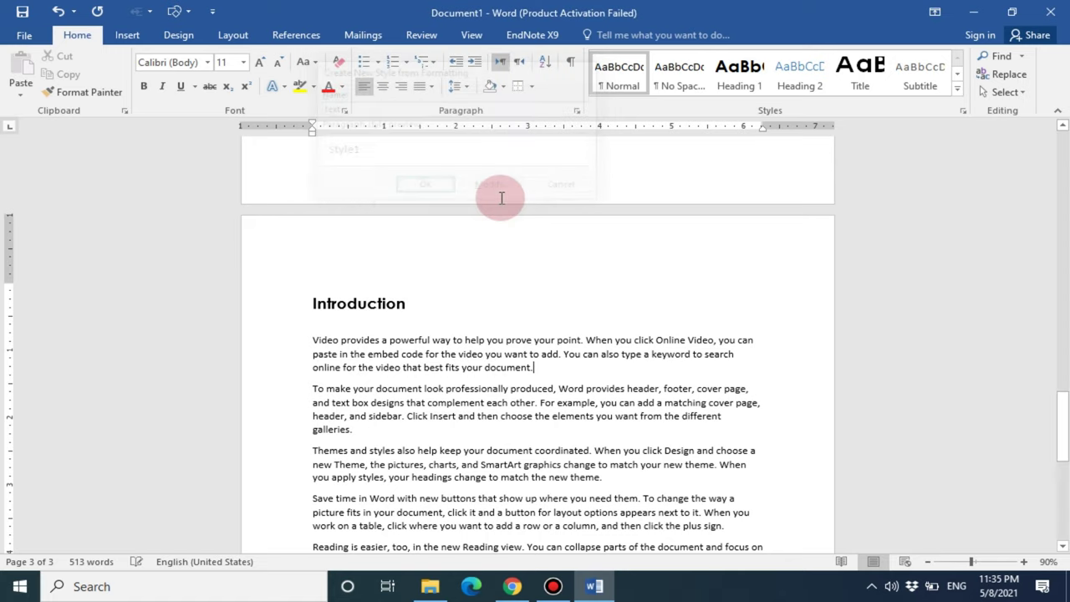
- Set the text style's font to Times New Roman 12 pt
right_click(686, 73)
click(711, 99)
click(375, 209)
text(Times New Roman)
click(447, 209)
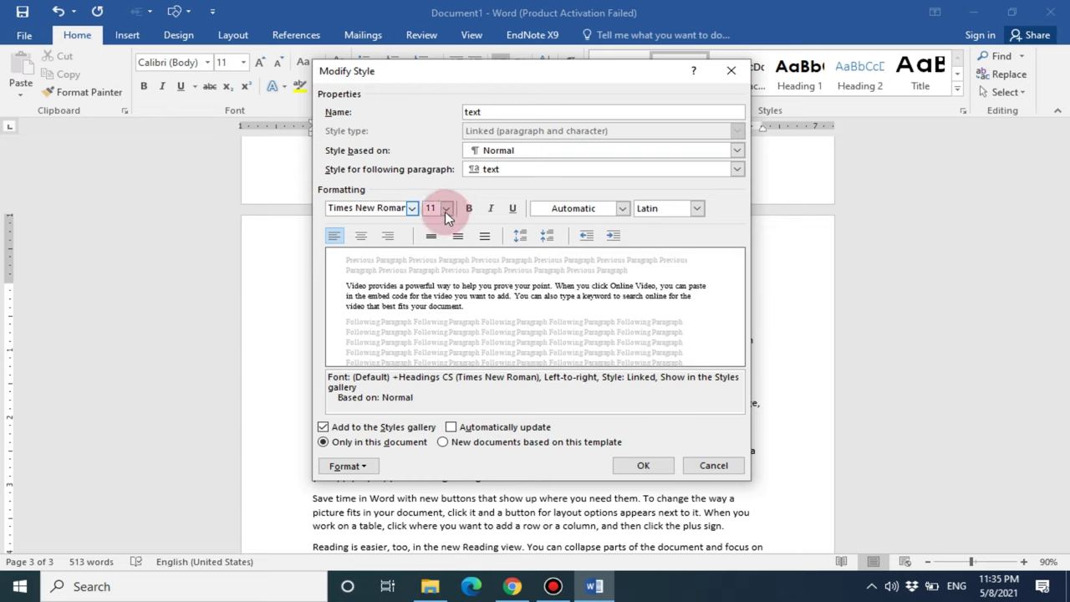
click(435, 256)
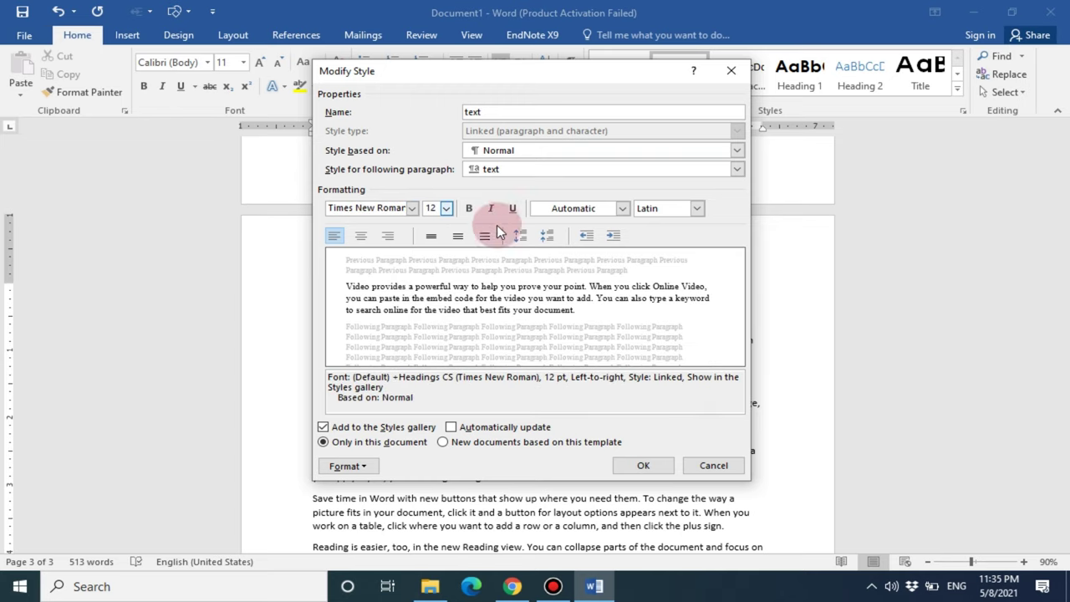
- Give the text style justified alignment, 1.5 line spacing and 6 pt after paragraphs
click(347, 465)
click(382, 319)
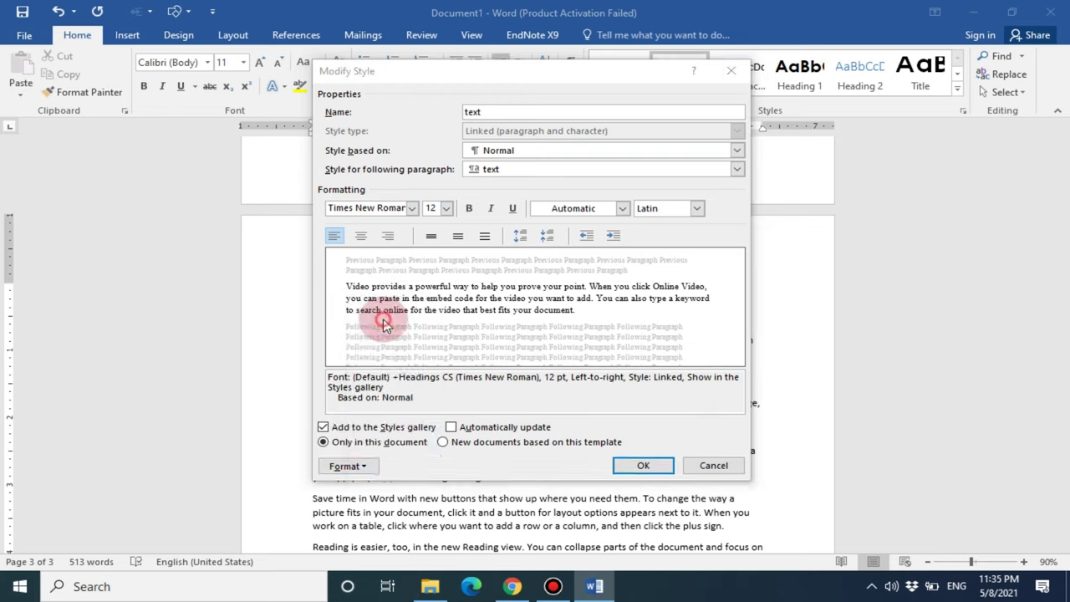
click(482, 320)
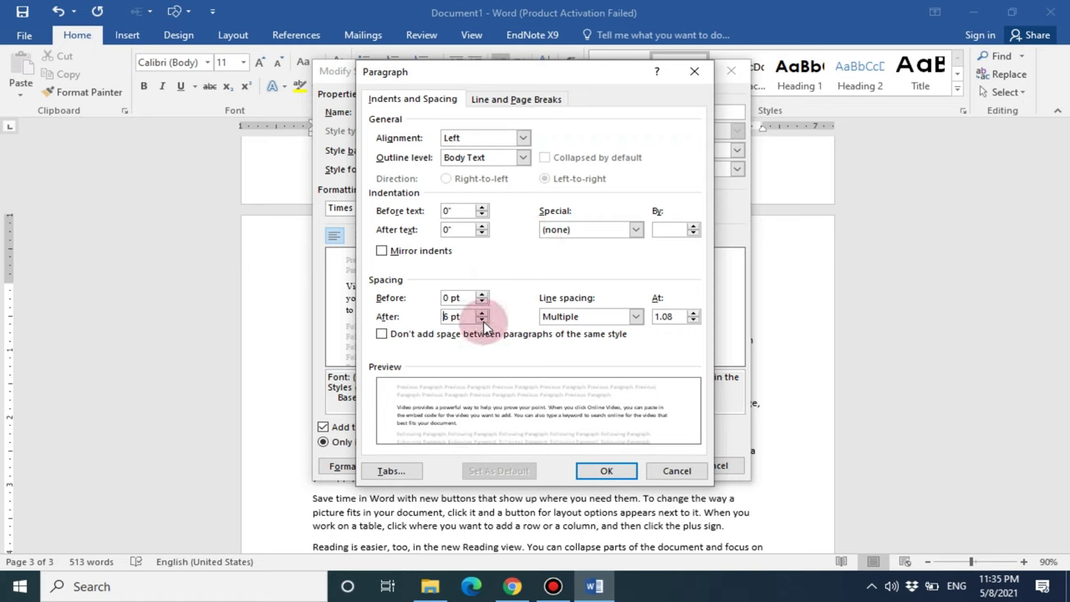
click(522, 139)
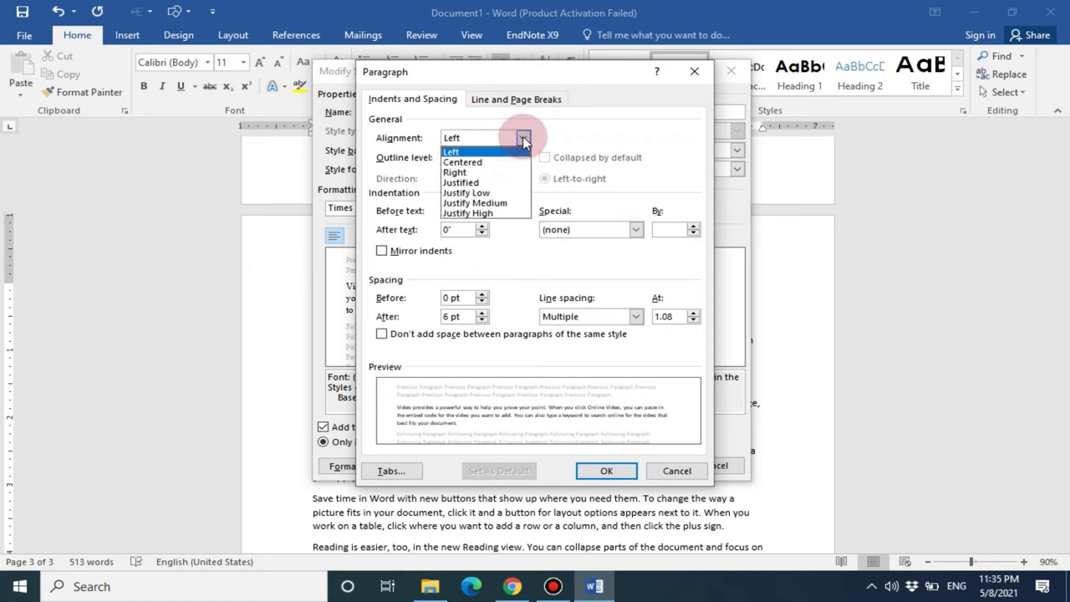
click(489, 193)
click(572, 318)
click(585, 342)
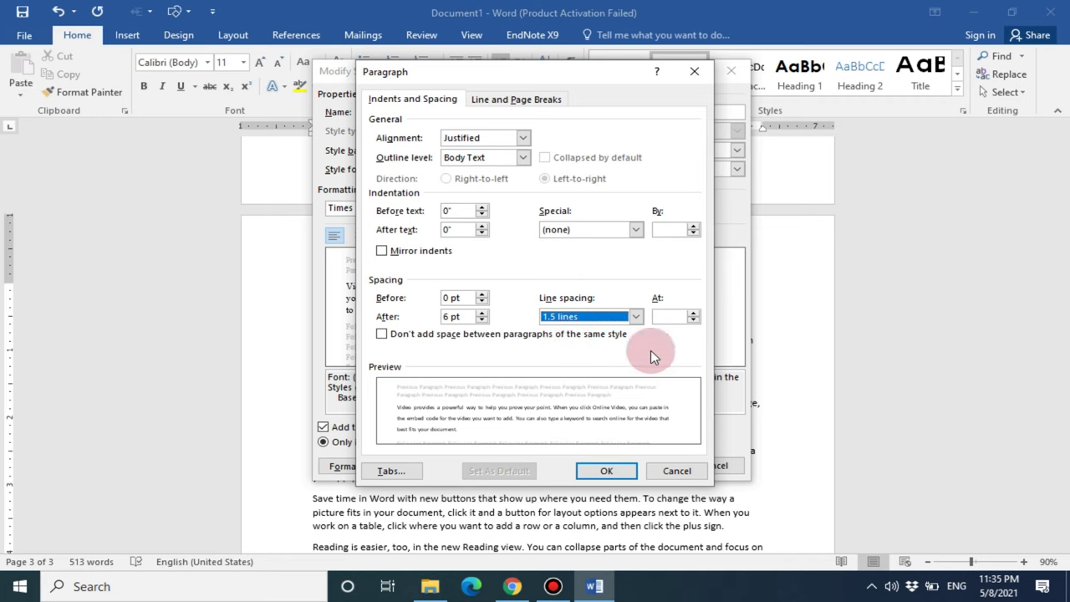
click(606, 471)
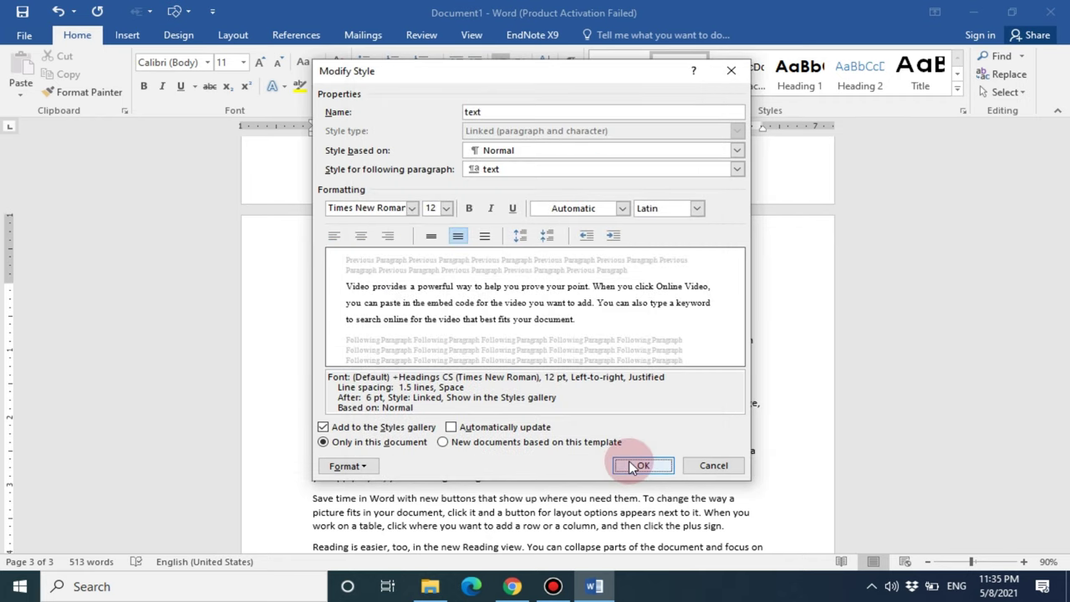
click(649, 465)
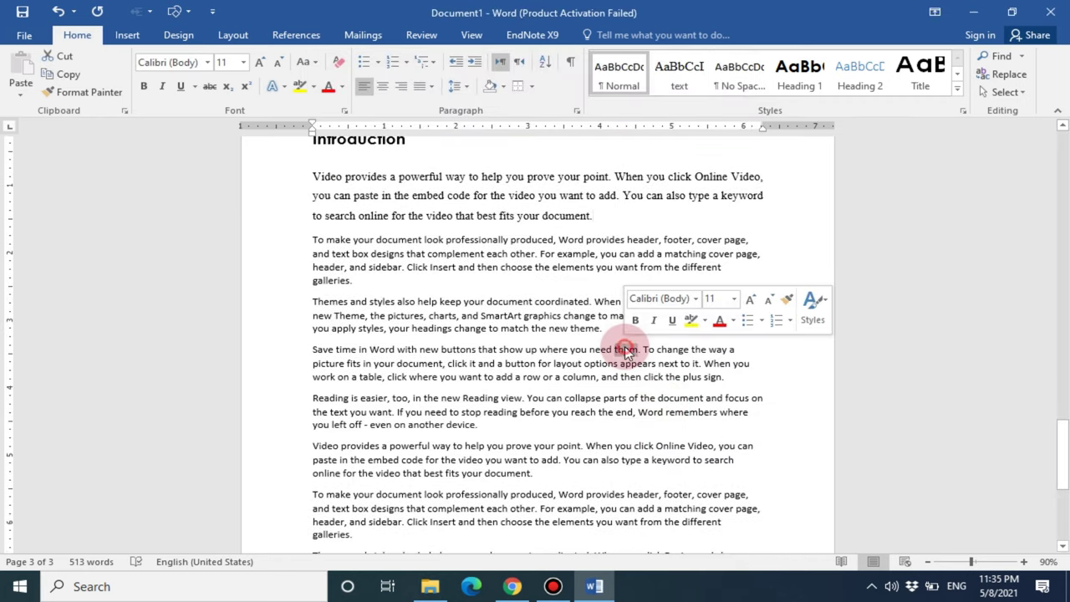
- Apply the text style to all the sample body paragraphs
triple_click(626, 349)
drag(315, 178, 621, 475)
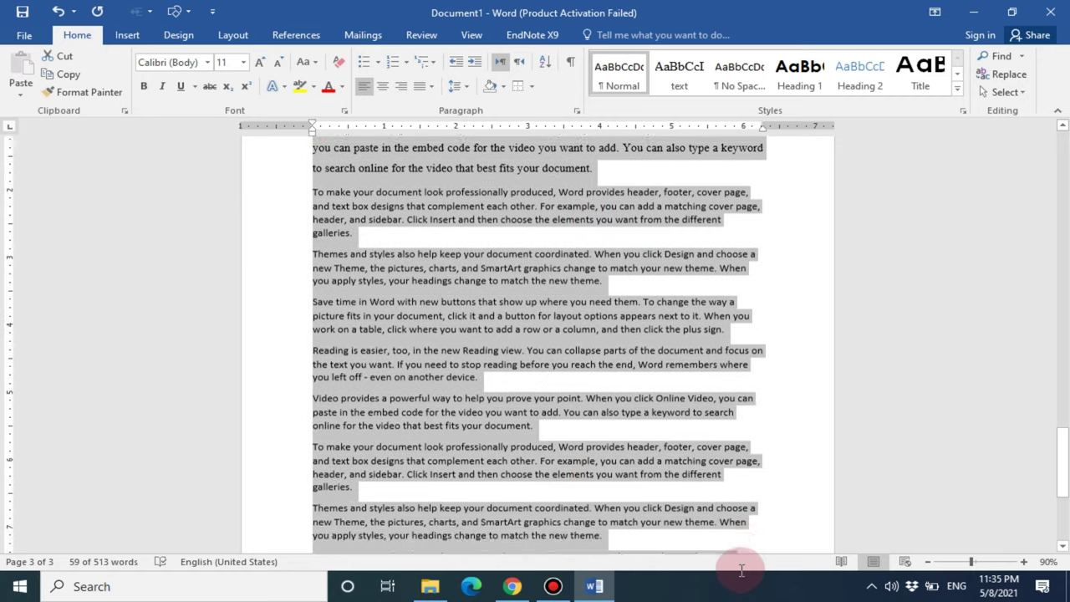
click(679, 79)
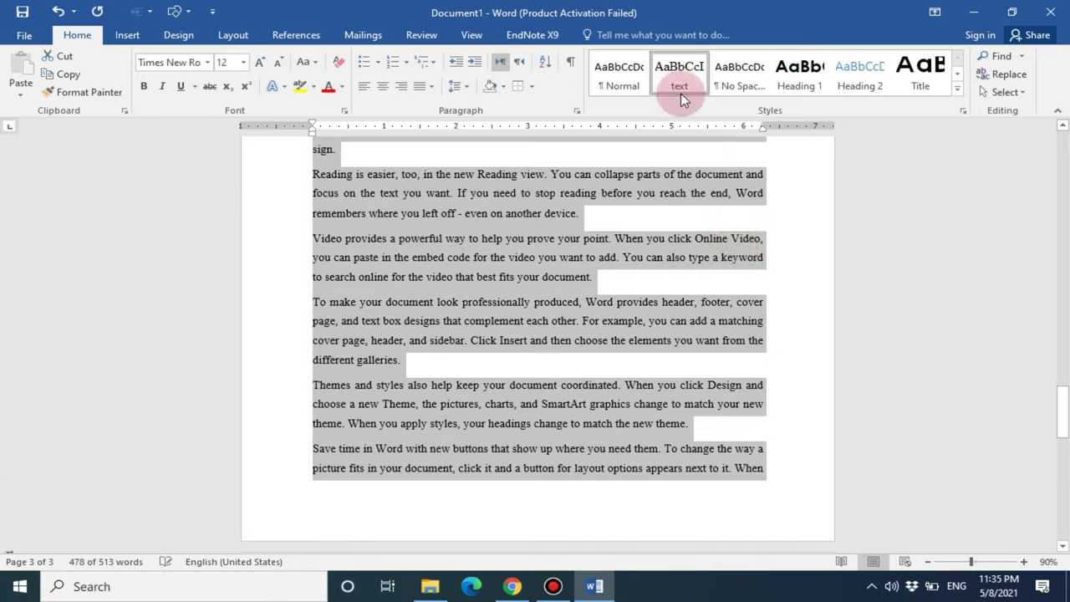
scroll(748, 306, up, 5)
scroll(748, 306, up, 5)
scroll(749, 306, up, 3)
- Remove the blank line under Introduction and add space after the heading
click(660, 310)
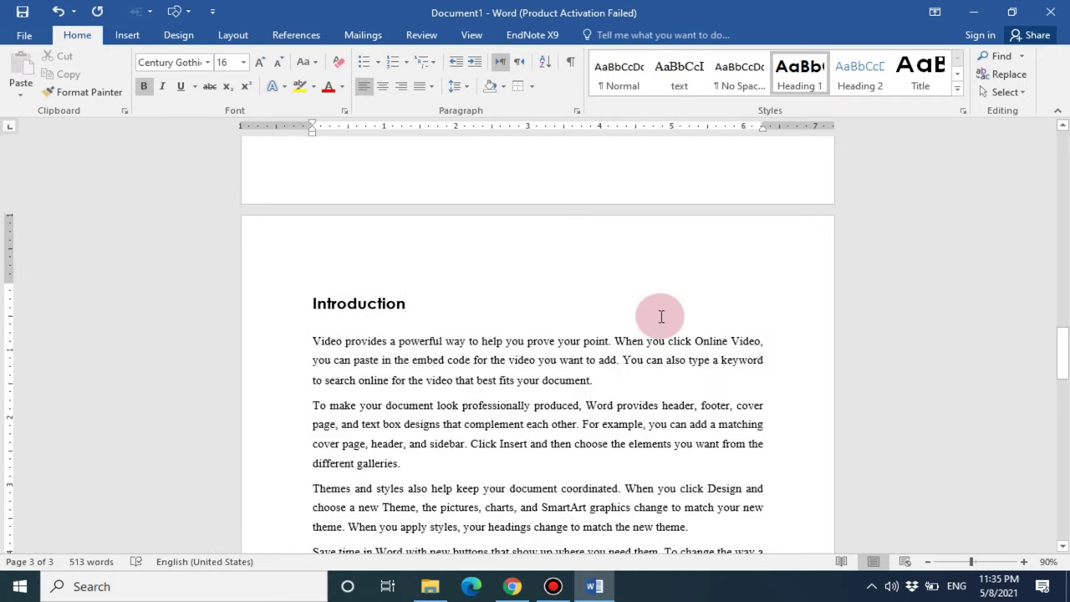
key(Return)
double_click(409, 319)
key(BackSpace)
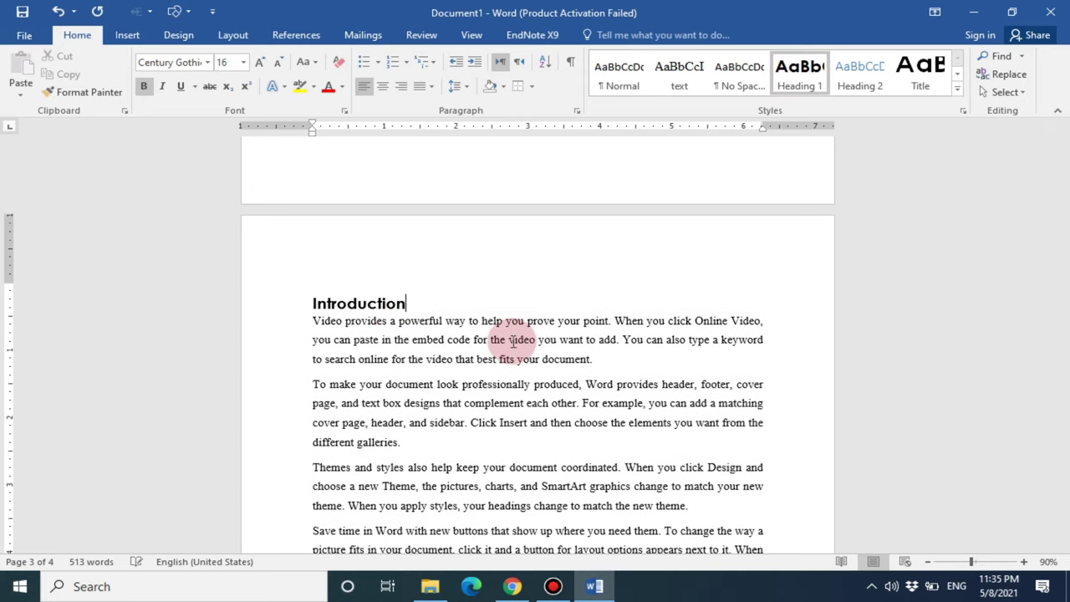
double_click(353, 303)
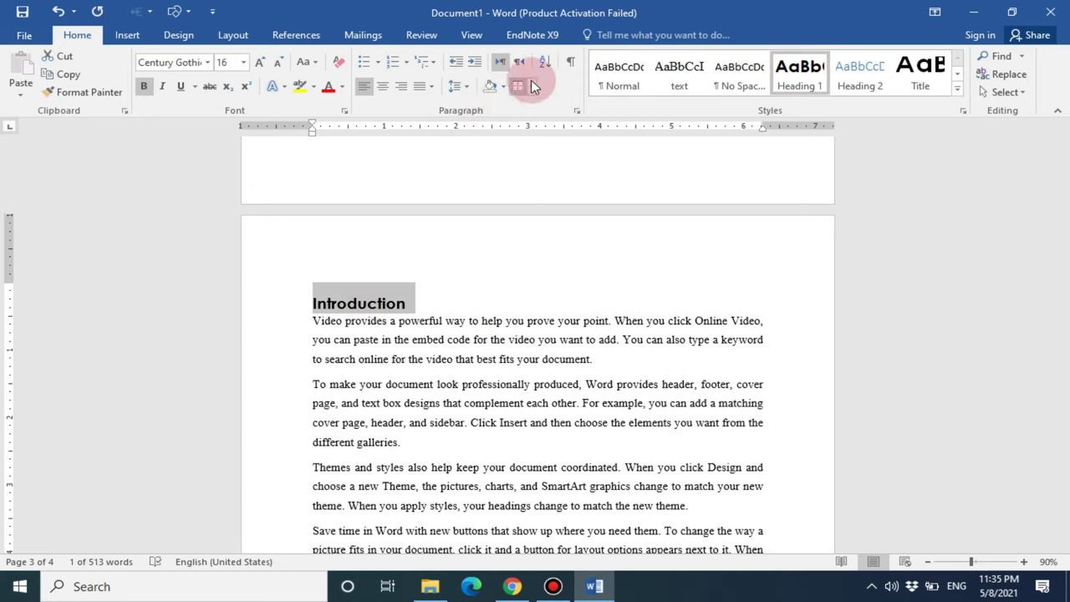
click(456, 90)
click(489, 255)
click(621, 310)
- Start a new paragraph at the end and type the next heading, Types of Machine Learning
scroll(621, 313, down, 2)
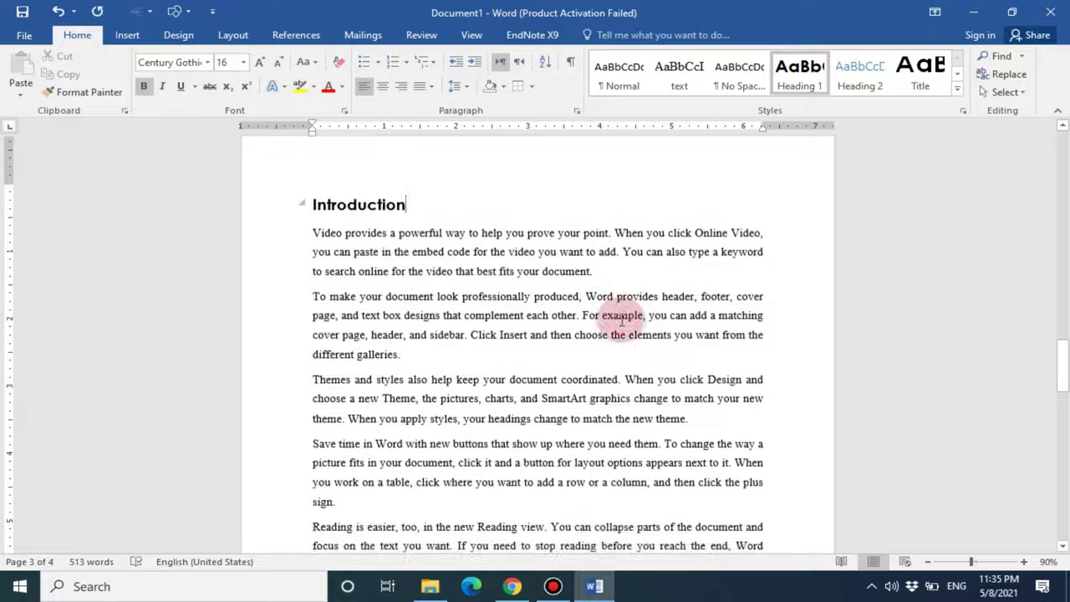
scroll(621, 320, down, 5)
scroll(621, 320, down, 5)
click(635, 177)
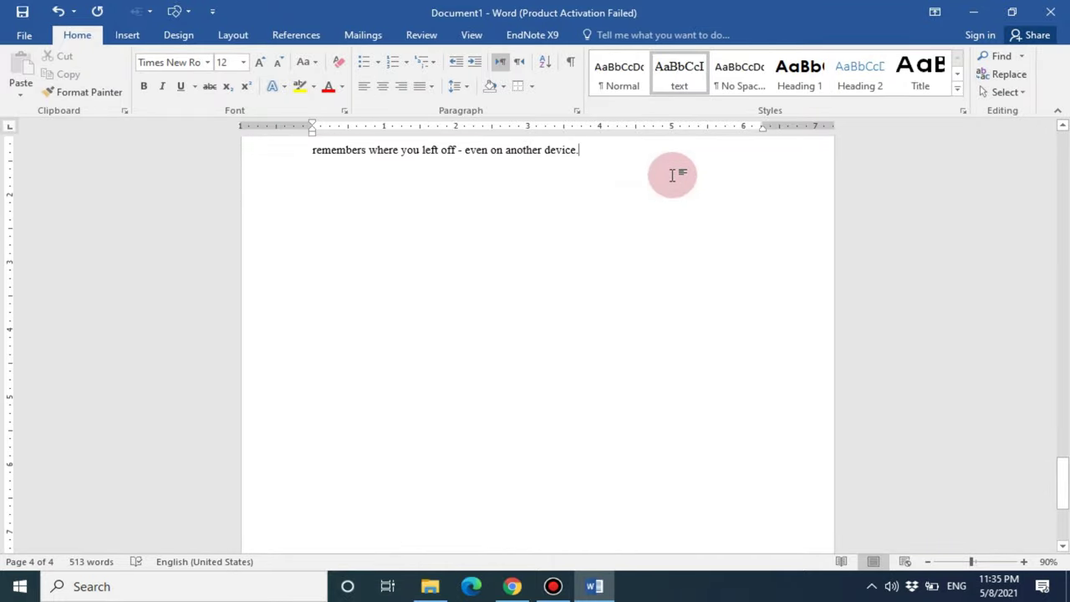
key(Return)
click(768, 60)
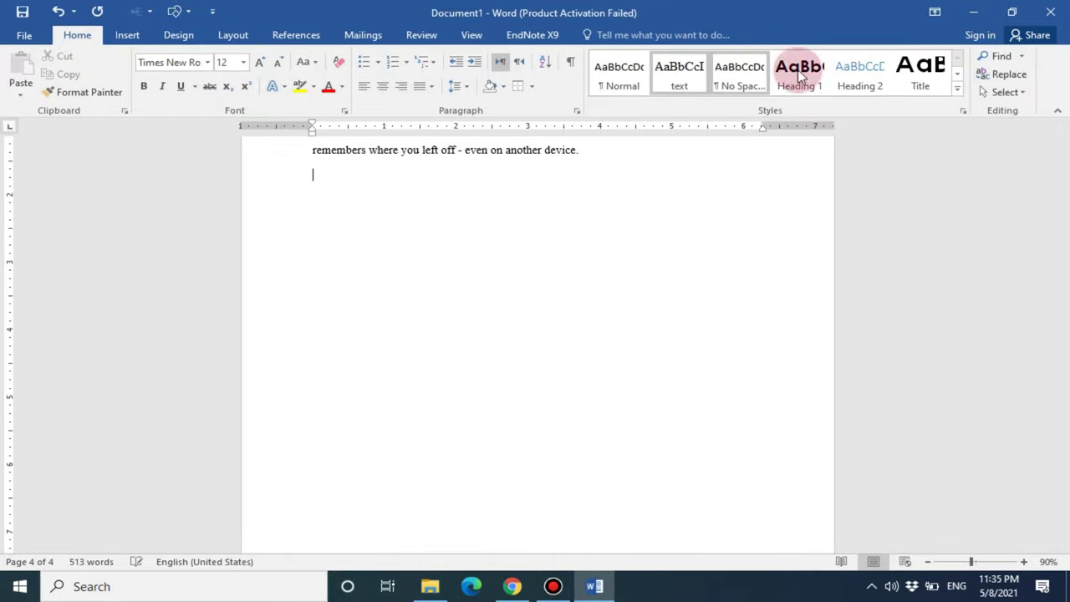
click(455, 244)
text(T)
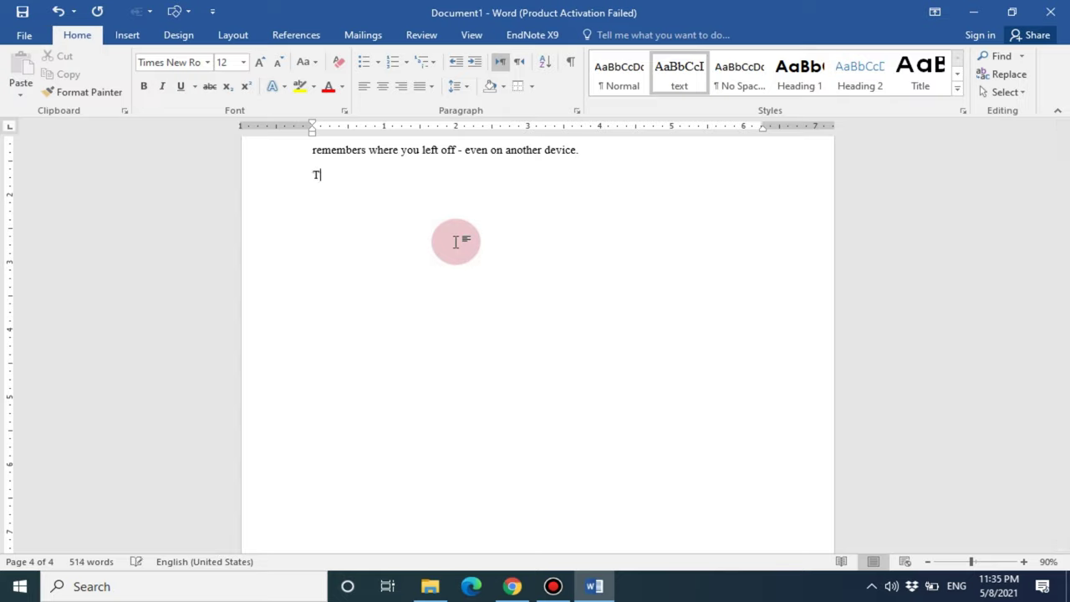
text(ypes of Machine Lerning)
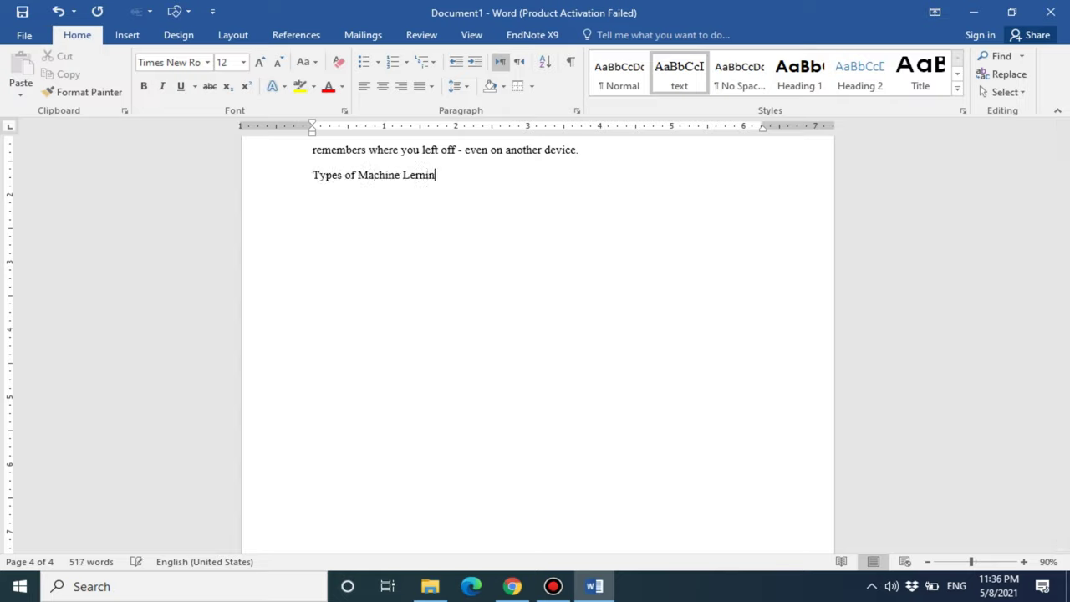
- Make 'Types of Machine Learning' a Heading 2 and restyle Heading 2 as black bold Century Gothic
triple_click(370, 174)
click(861, 68)
right_click(860, 68)
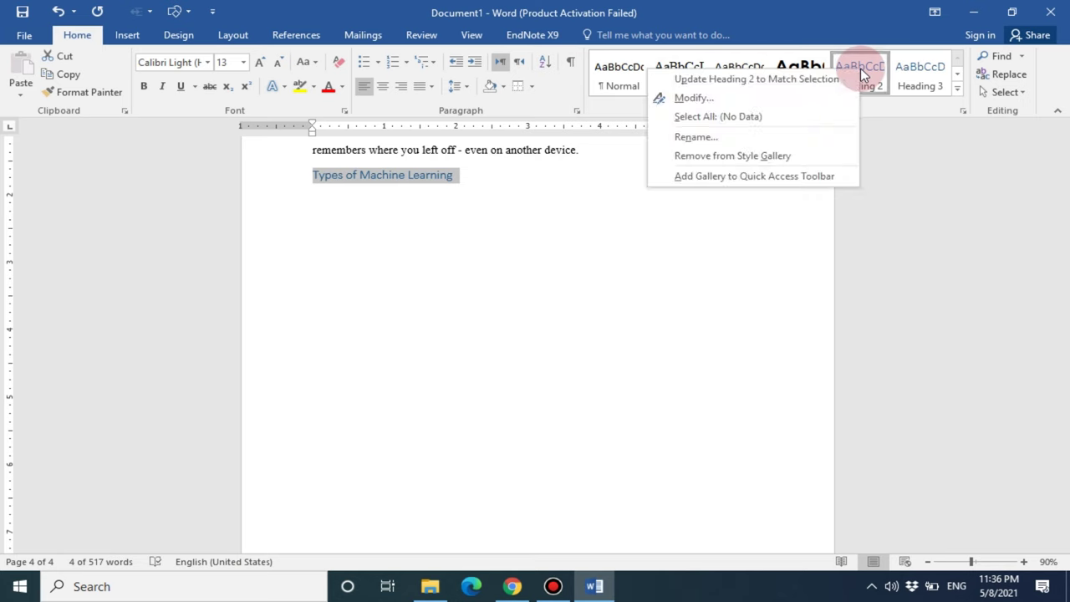
click(809, 102)
click(411, 209)
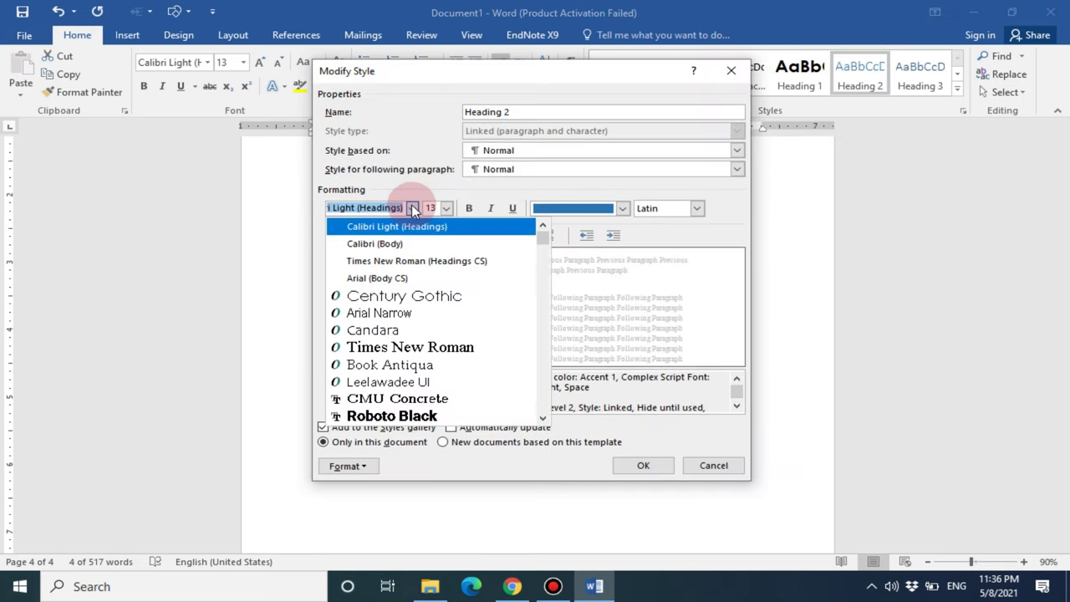
click(409, 296)
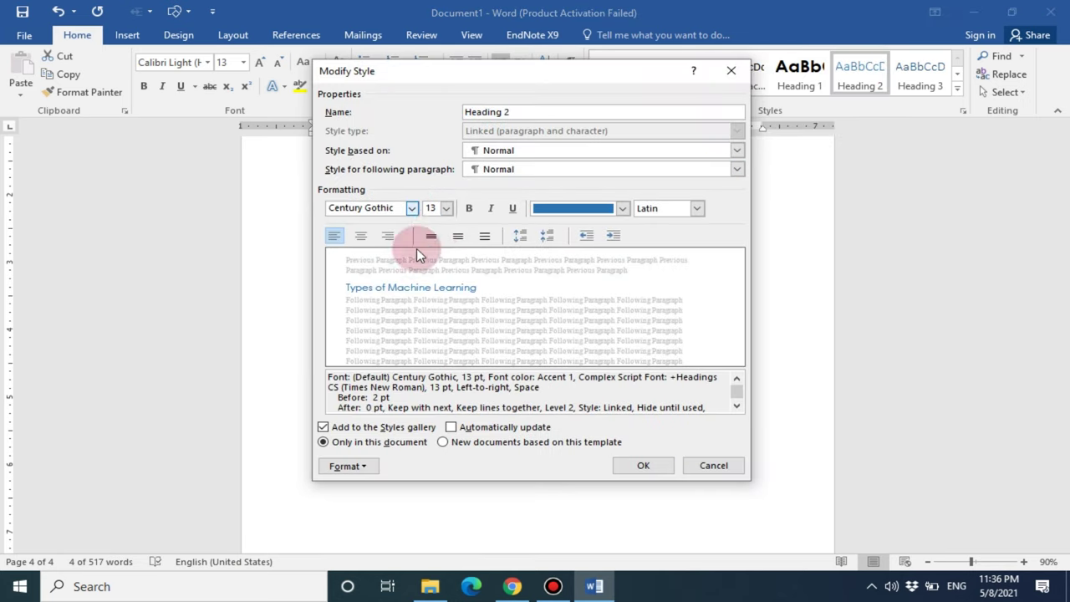
click(563, 211)
click(552, 250)
click(469, 208)
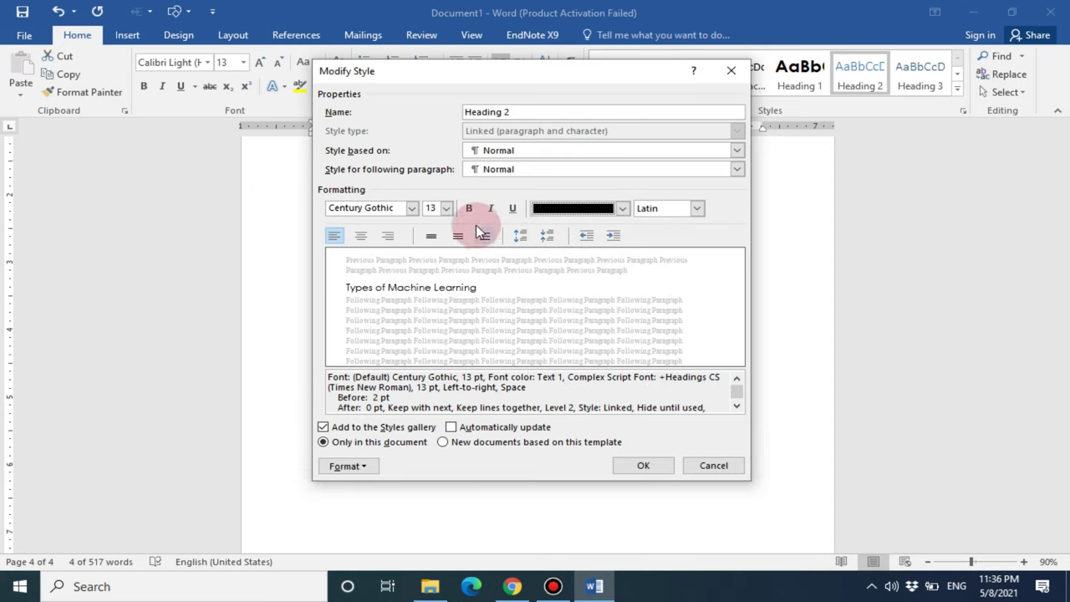
click(643, 465)
scroll(552, 276, up, 2)
- Add Supervised, Unsupervised and Reinforcement as a round-bullet list in the text style
key(Return)
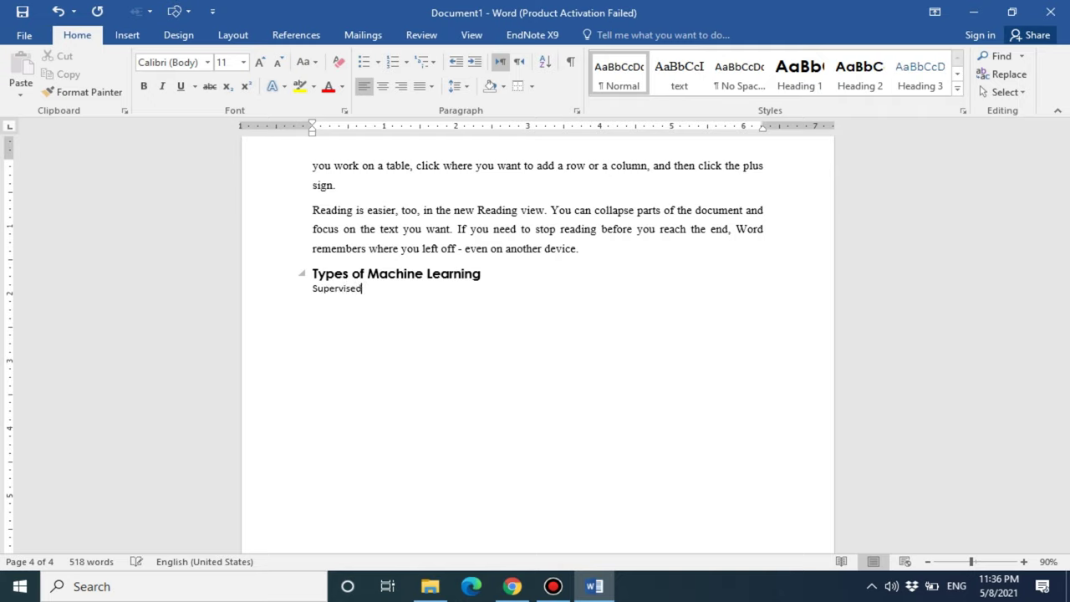
text(Unsupervised)
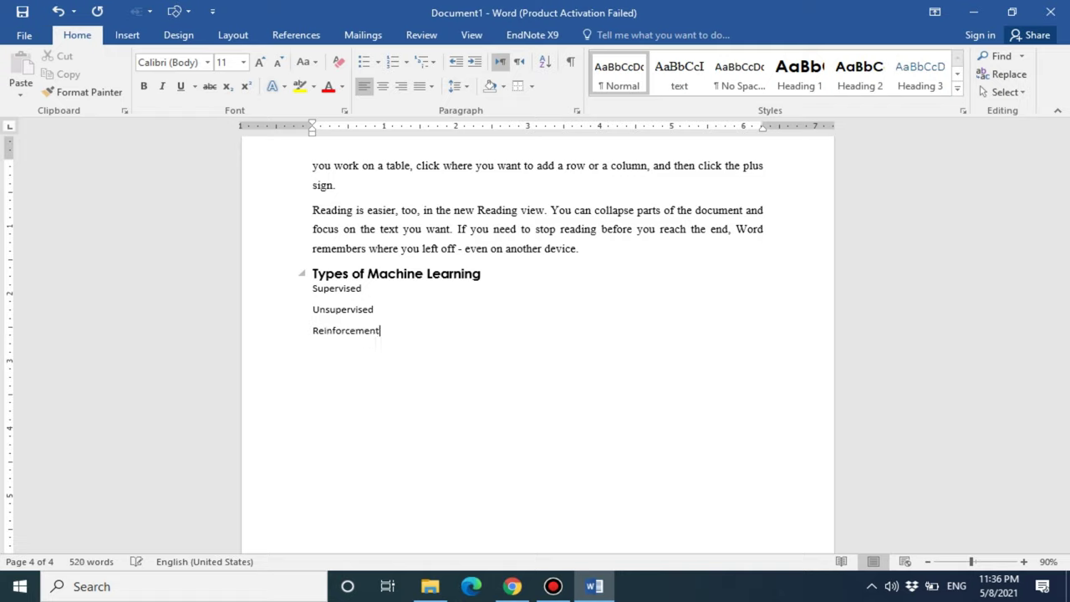
drag(400, 329, 306, 298)
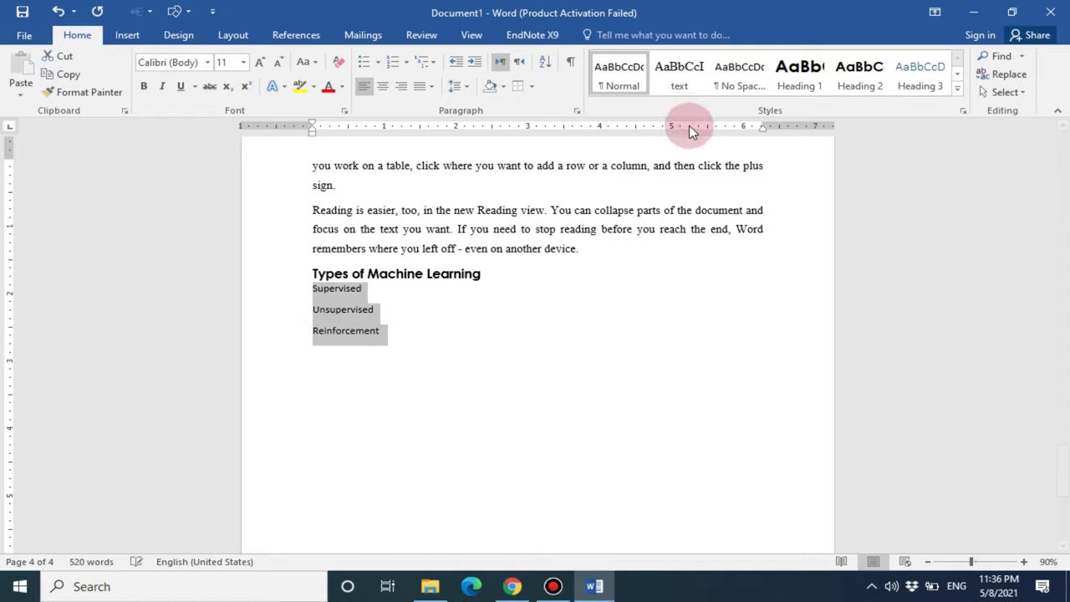
click(681, 84)
click(380, 62)
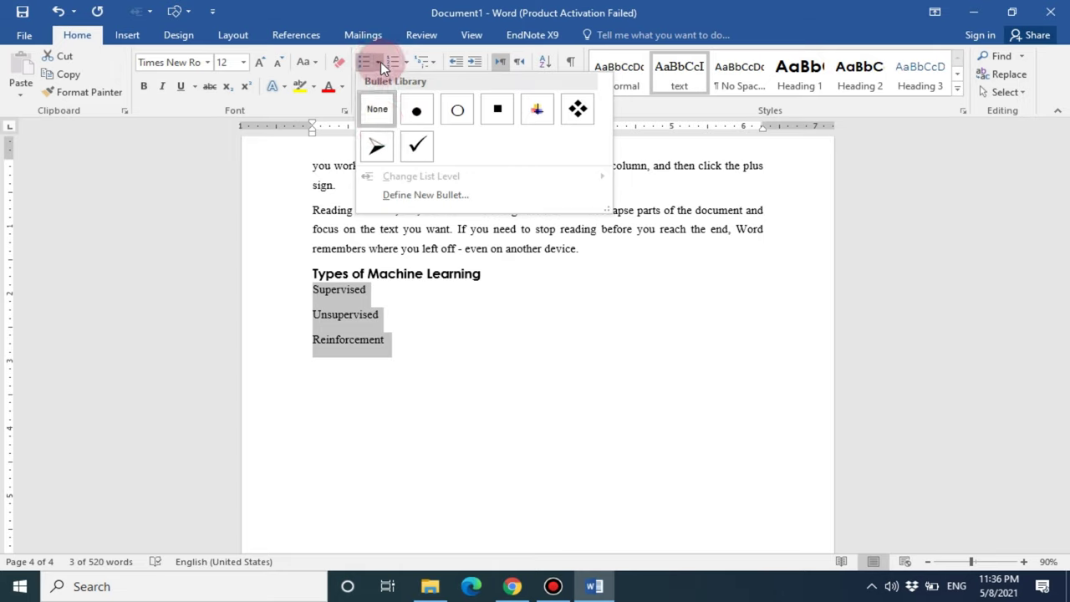
click(413, 111)
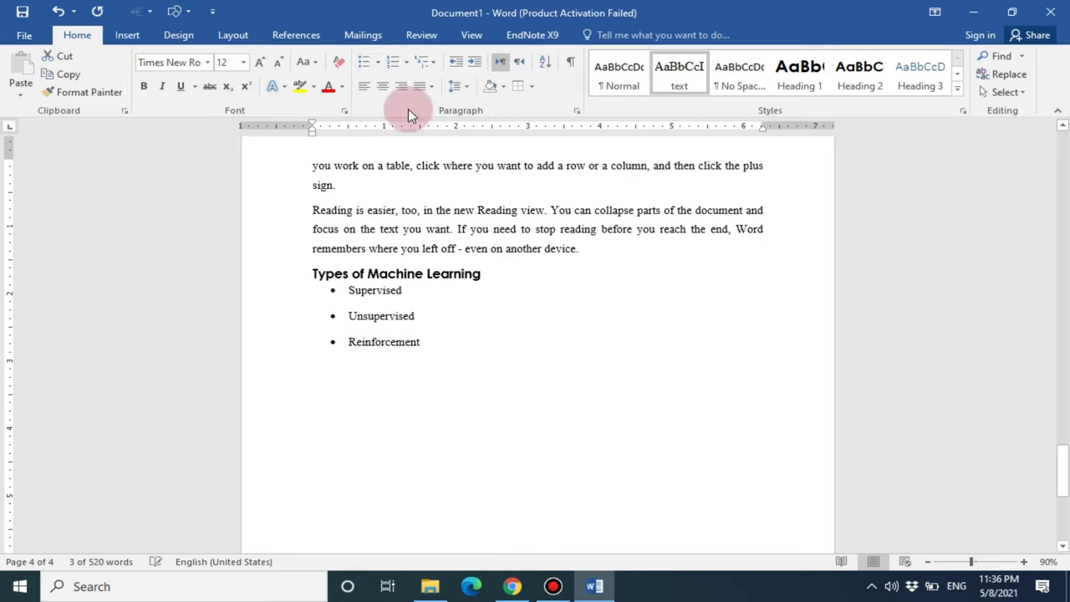
- Remove the extra spacing between list items and zoom the page to 120%
click(456, 86)
click(497, 257)
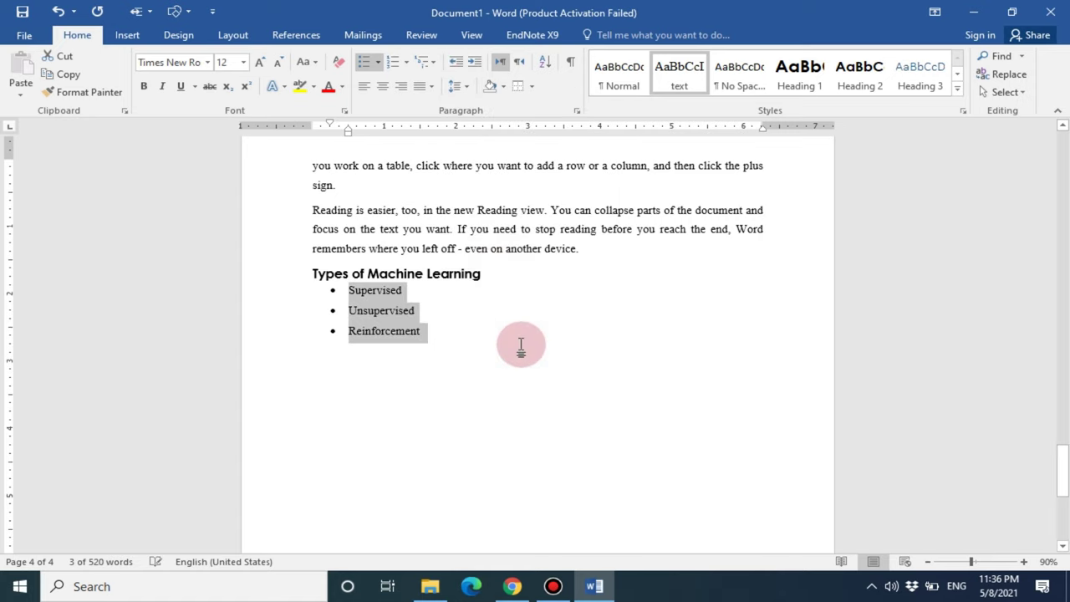
click(519, 341)
click(1024, 562)
click(1024, 562)
click(1024, 562)
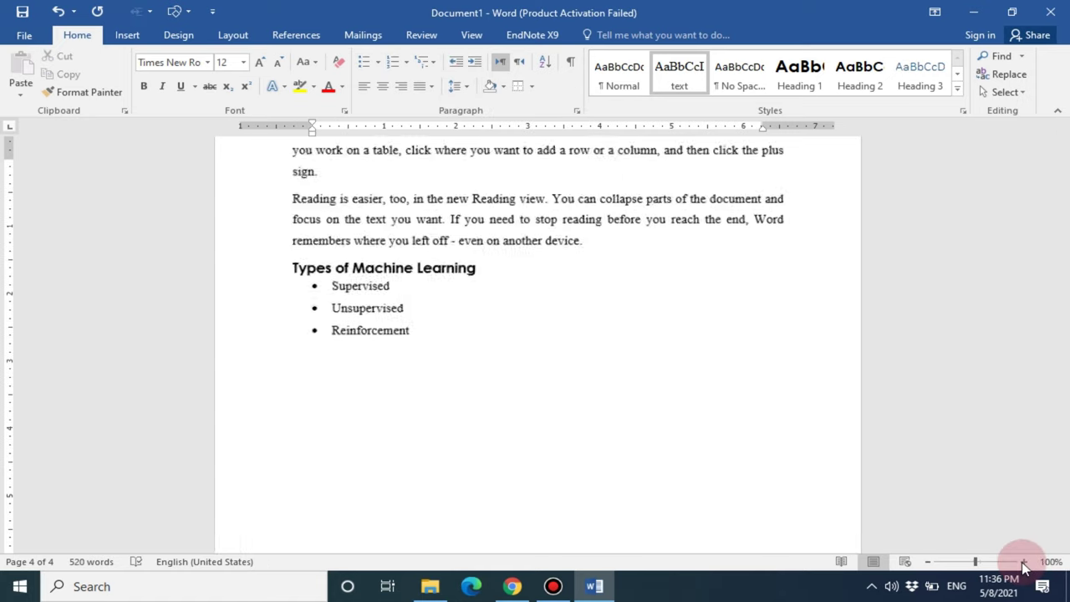
scroll(759, 389, up, 3)
scroll(765, 399, down, 3)
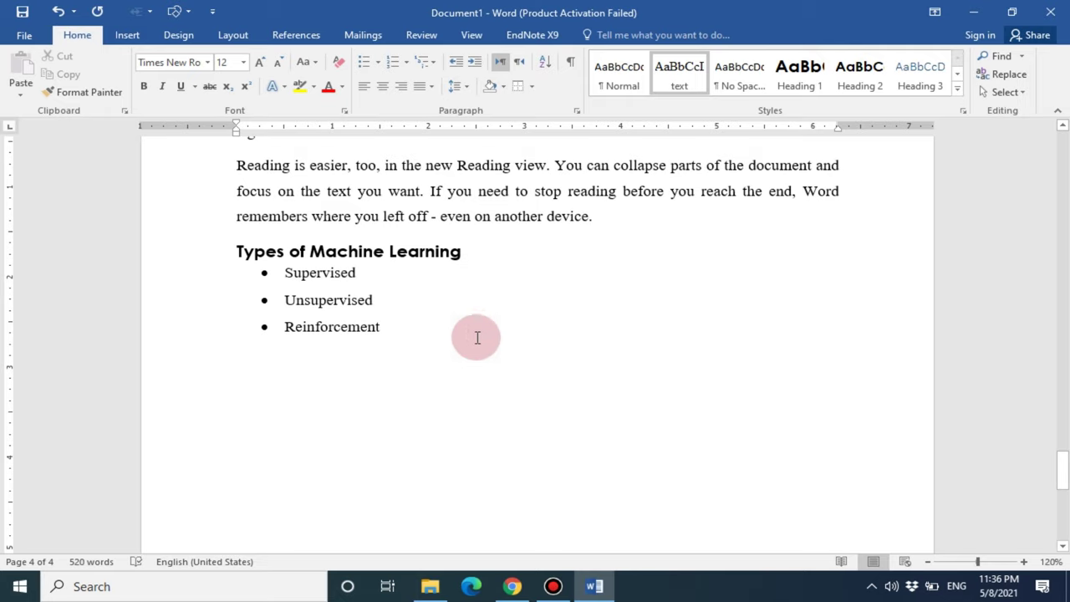
- Add space after the Types of Machine Learning heading
triple_click(444, 253)
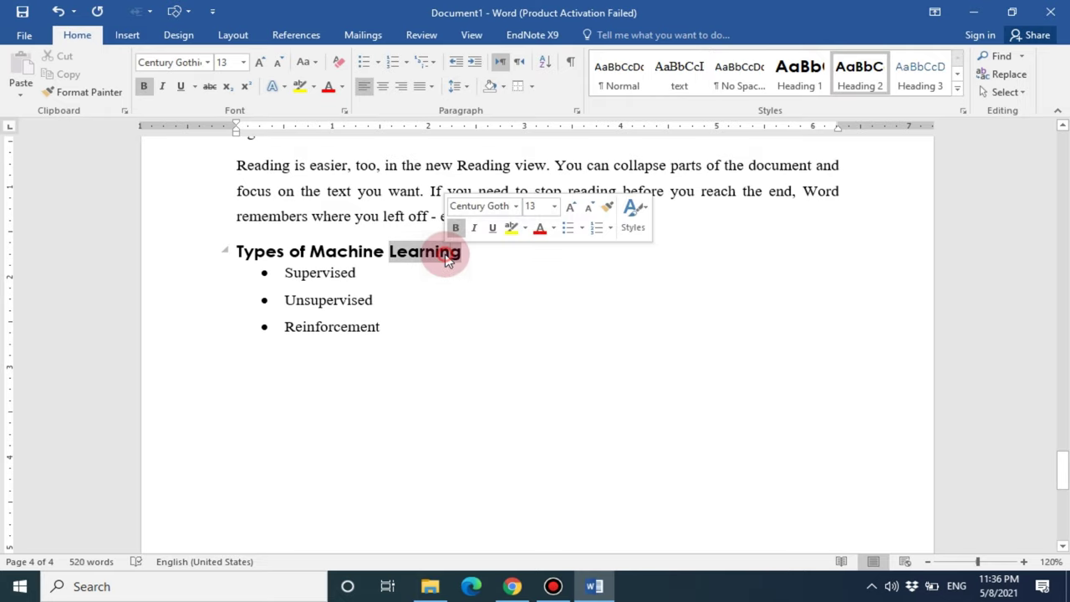
click(457, 95)
click(487, 253)
click(478, 376)
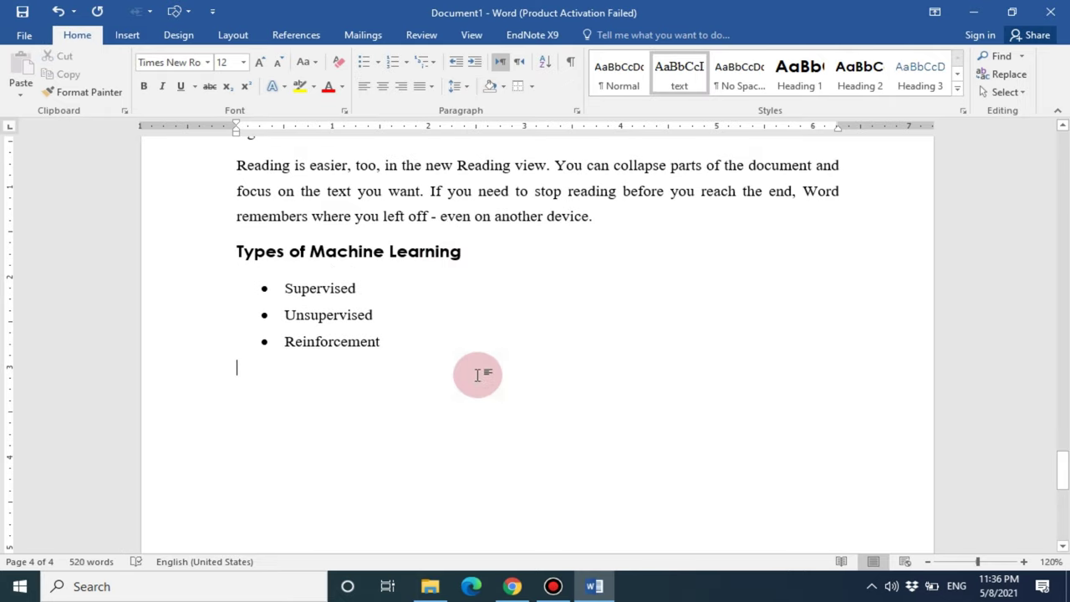
- Start an empty unbulleted line below Reinforcement
scroll(477, 376, up, 2)
scroll(479, 375, down, 2)
scroll(477, 373, down, 3)
scroll(478, 373, up, 3)
drag(410, 341, 301, 287)
click(382, 349)
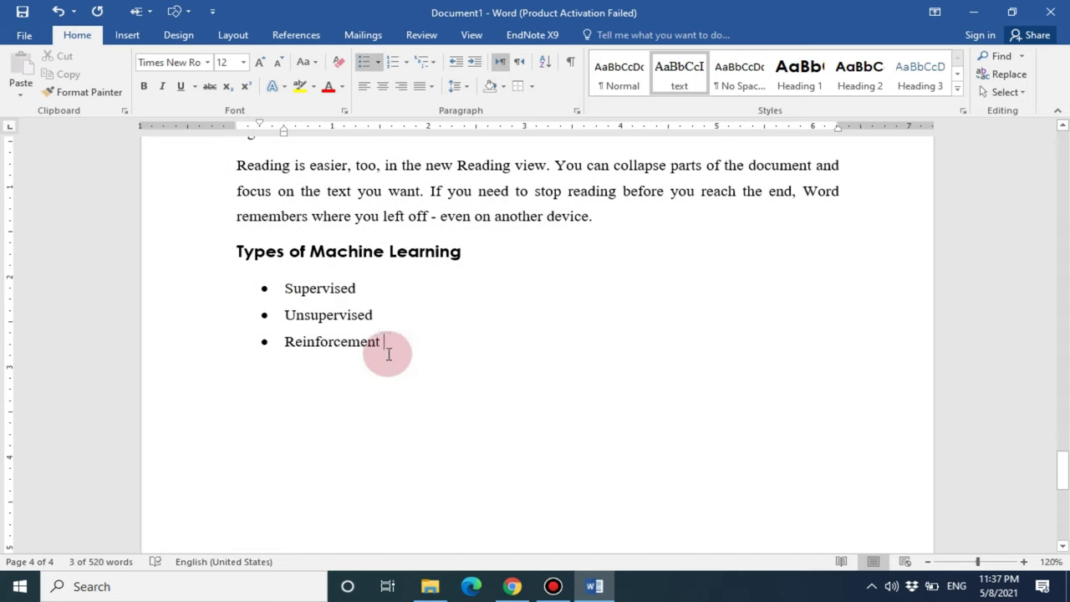
key(Return)
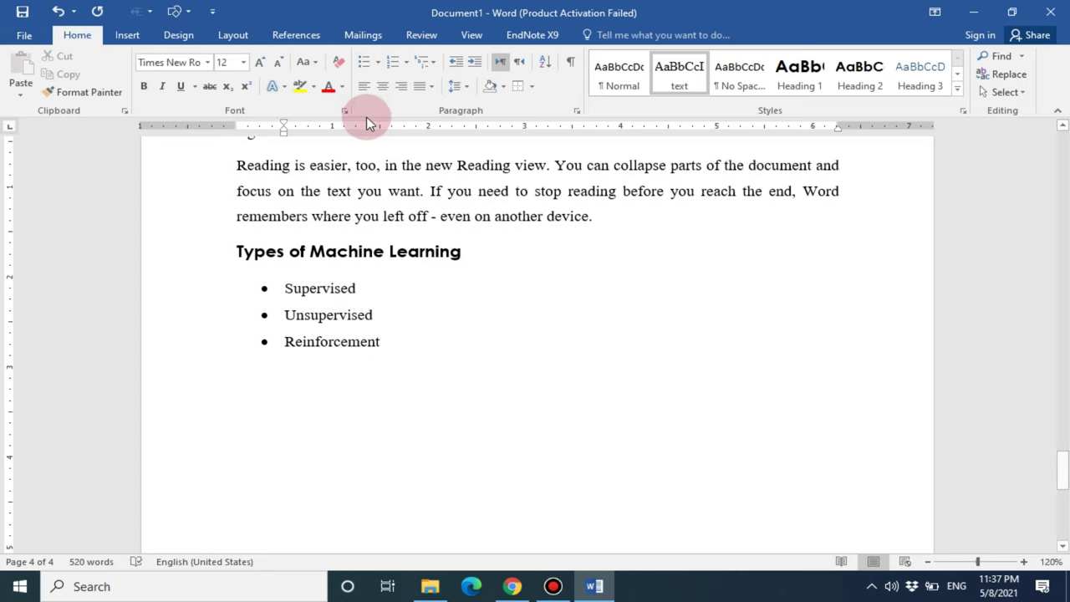
key(BackSpace)
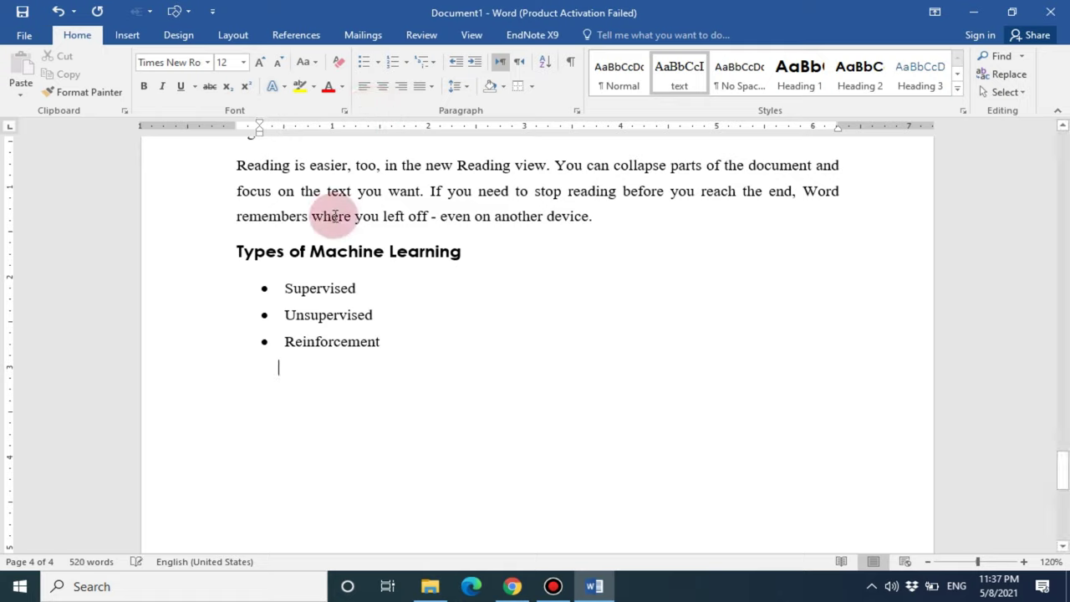
- Type the heading 'Supervised Machine Learning' below the bulleted list
text(Supervis)
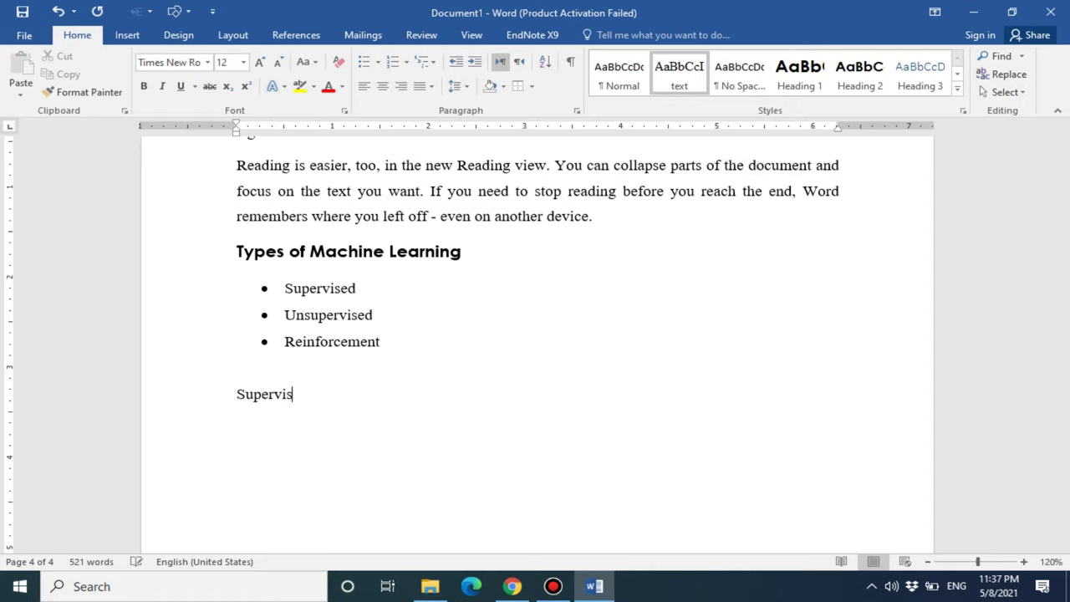
text(Machine Learning)
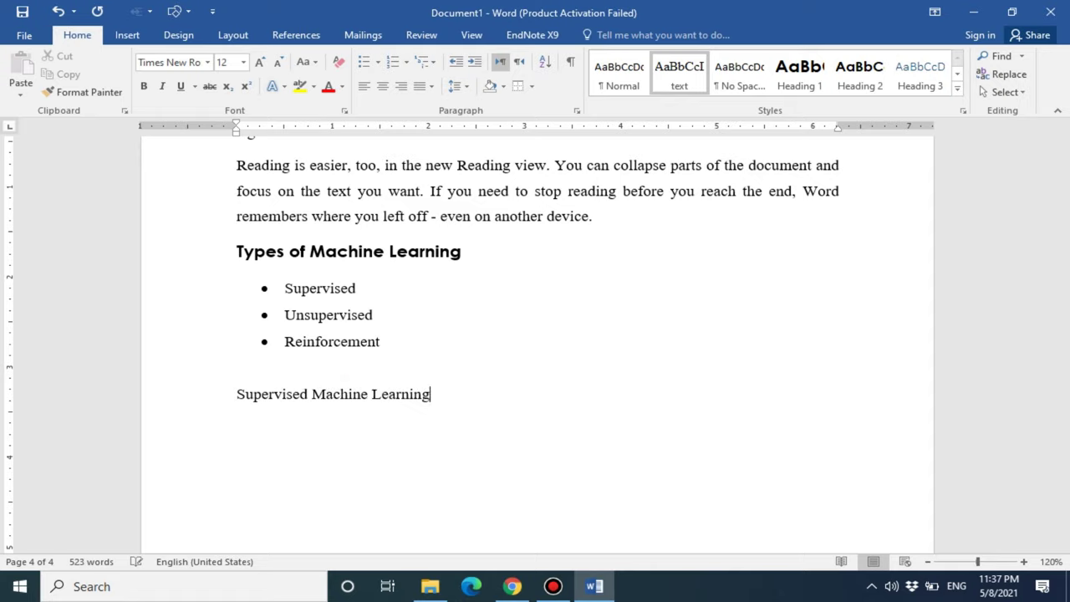
triple_click(378, 394)
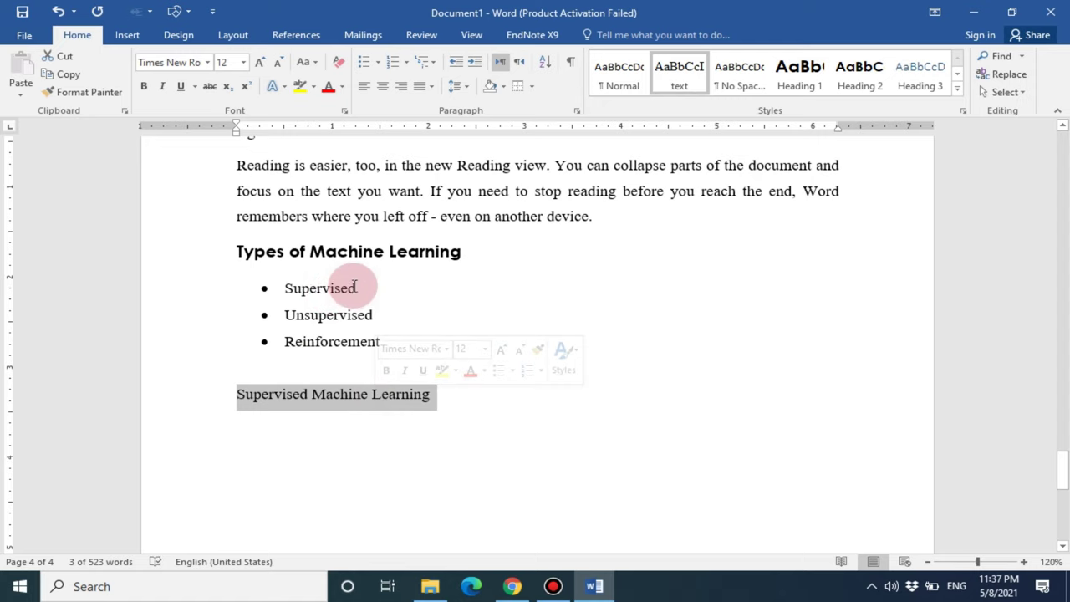
- Apply Heading 3 and restyle it as bold, black Century Gothic
right_click(892, 77)
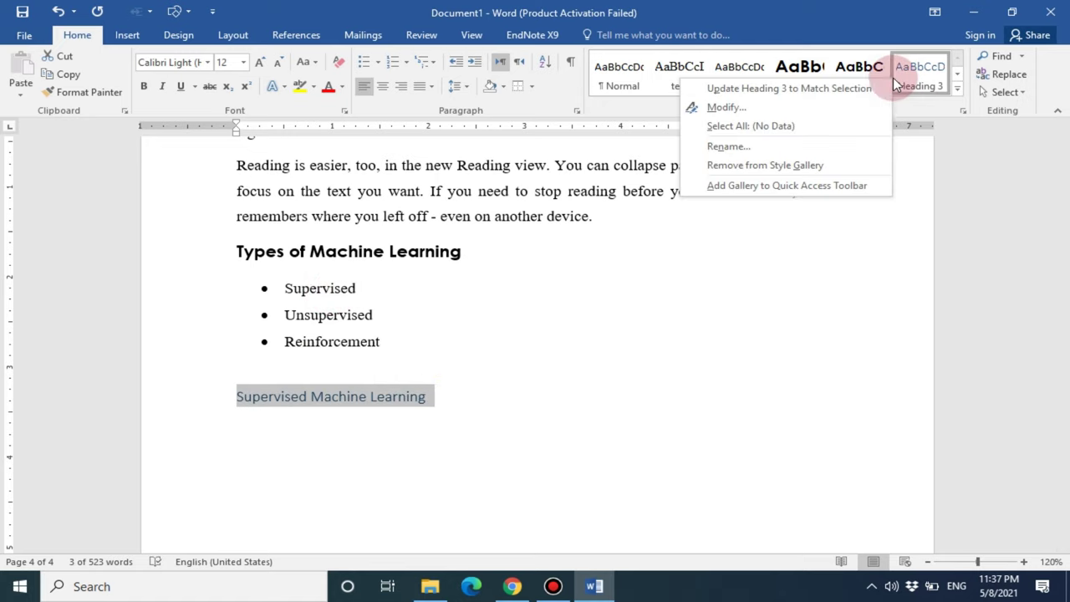
click(836, 109)
click(412, 207)
click(404, 295)
click(561, 208)
click(551, 264)
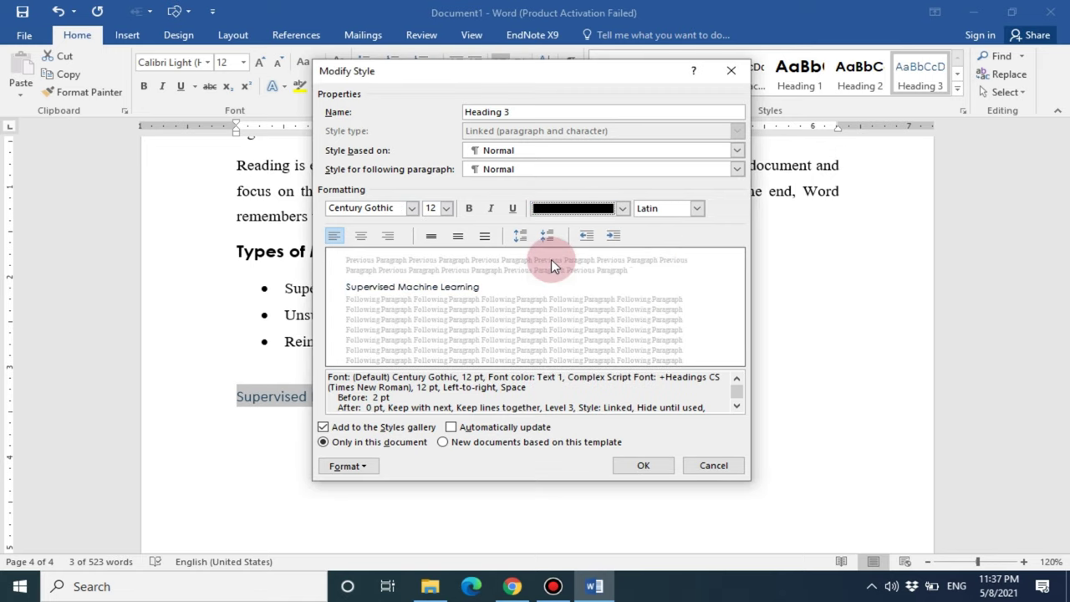
click(469, 207)
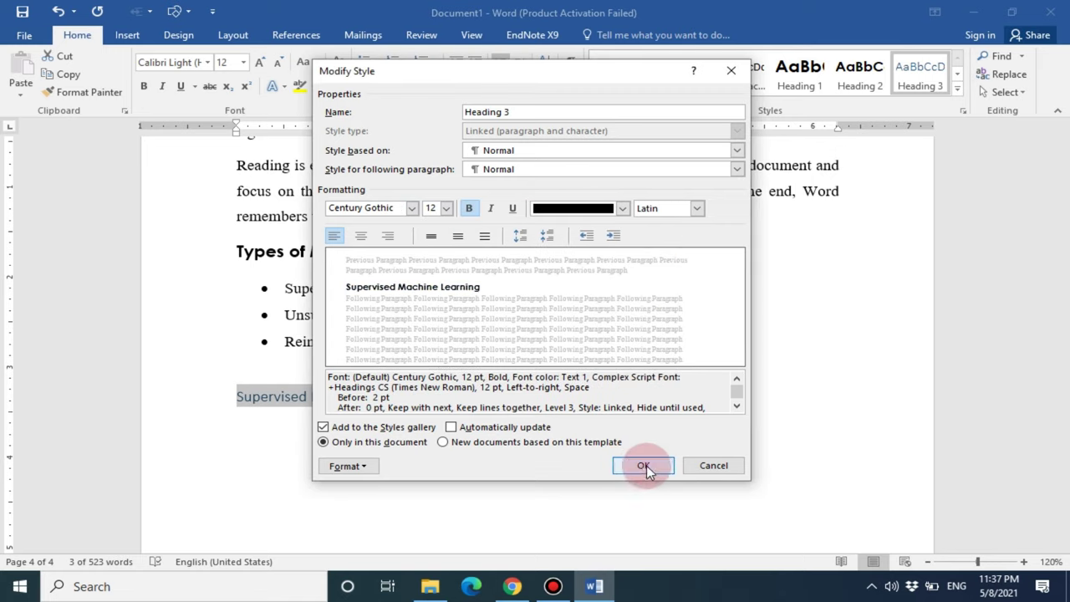
click(645, 466)
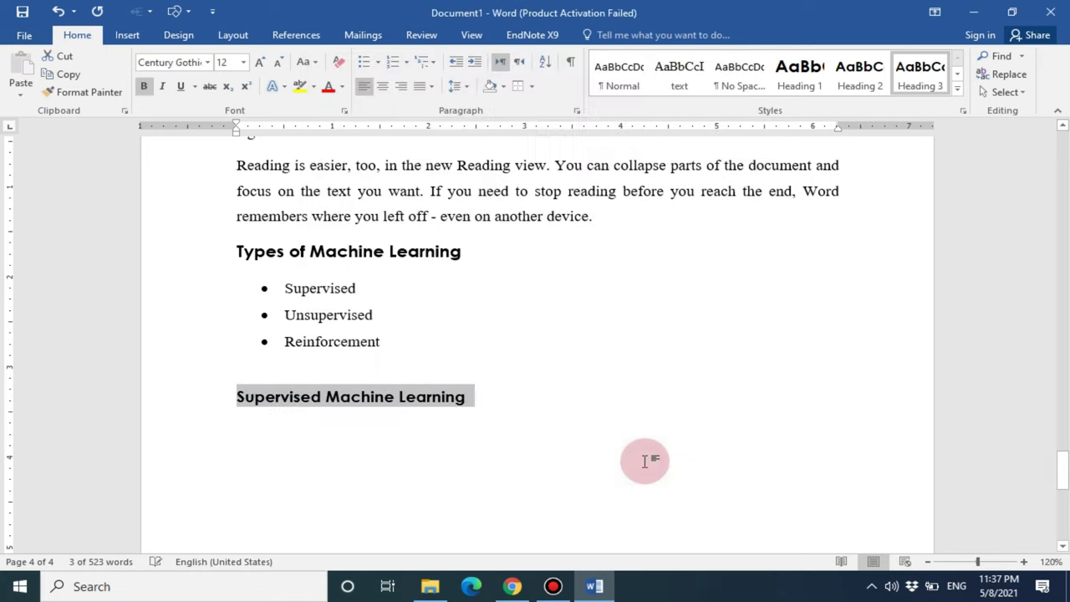
- Put the insertion point at the end of the new heading
click(545, 380)
triple_click(410, 395)
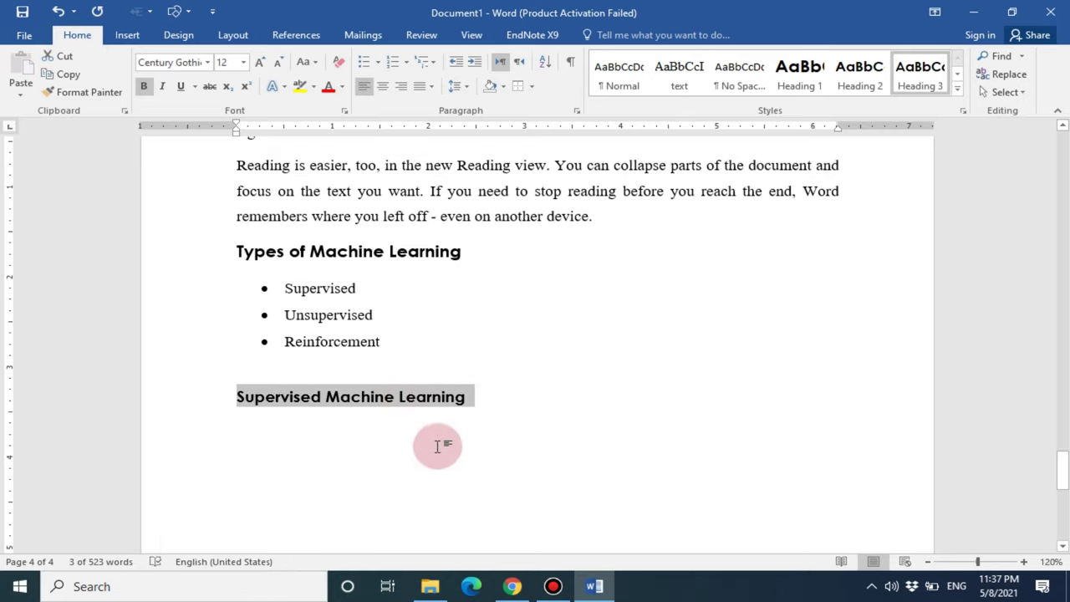
click(711, 394)
scroll(712, 393, down, 1)
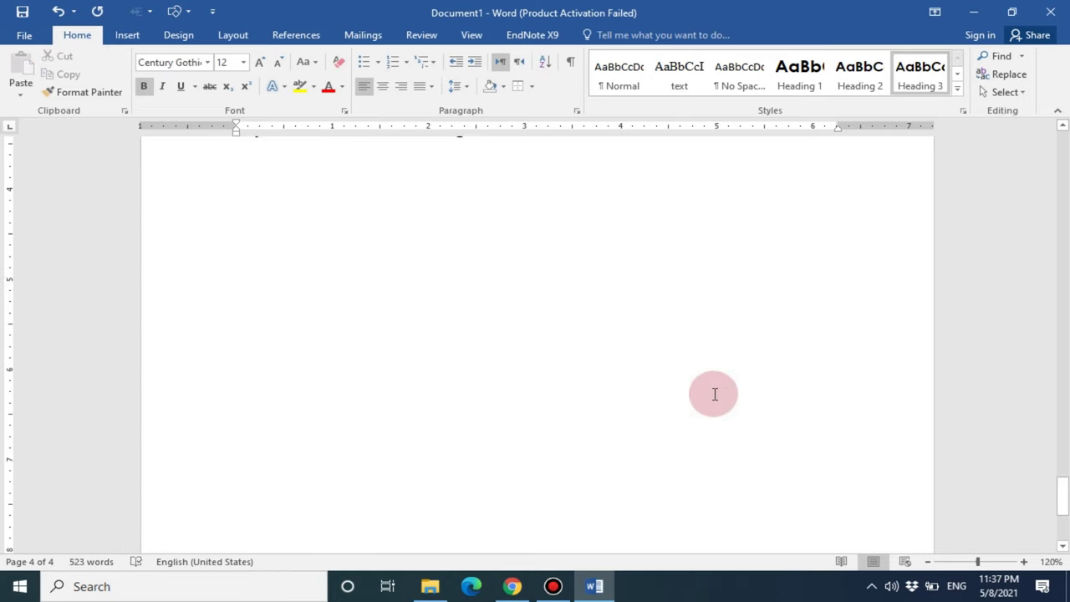
- Number the headings with the 1, 1.1, 1.1.1 multilevel list style
key(Return)
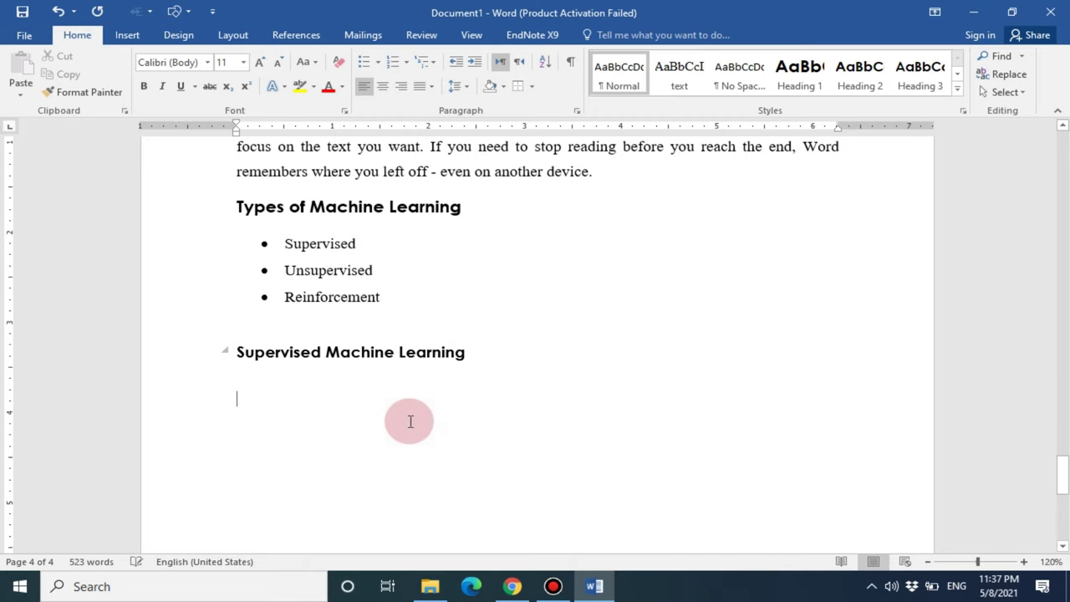
scroll(304, 360, up, 15)
scroll(468, 410, up, 3)
scroll(310, 357, up, 1)
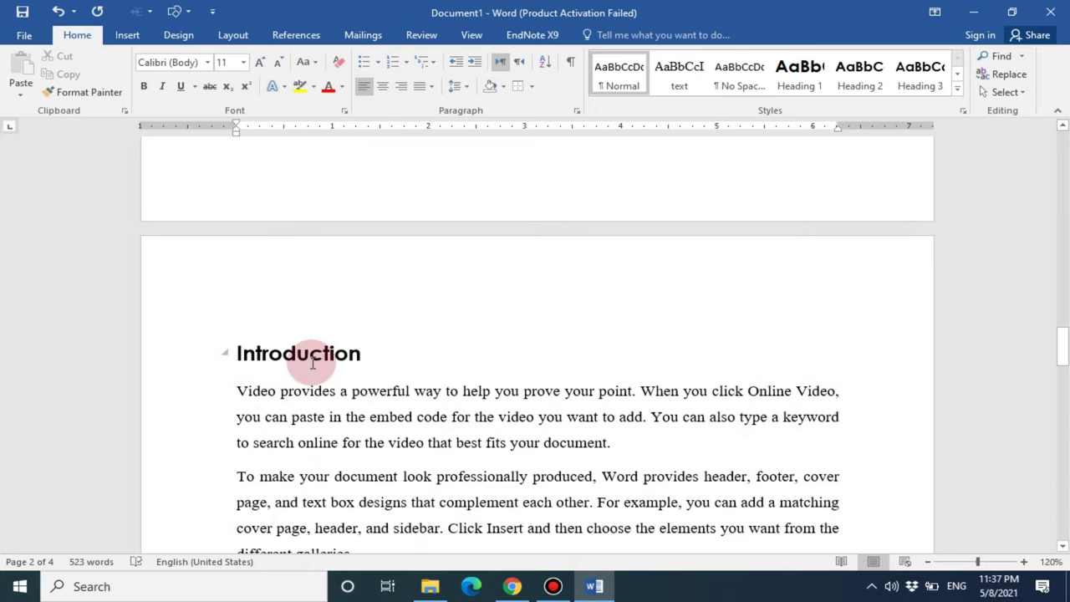
triple_click(310, 355)
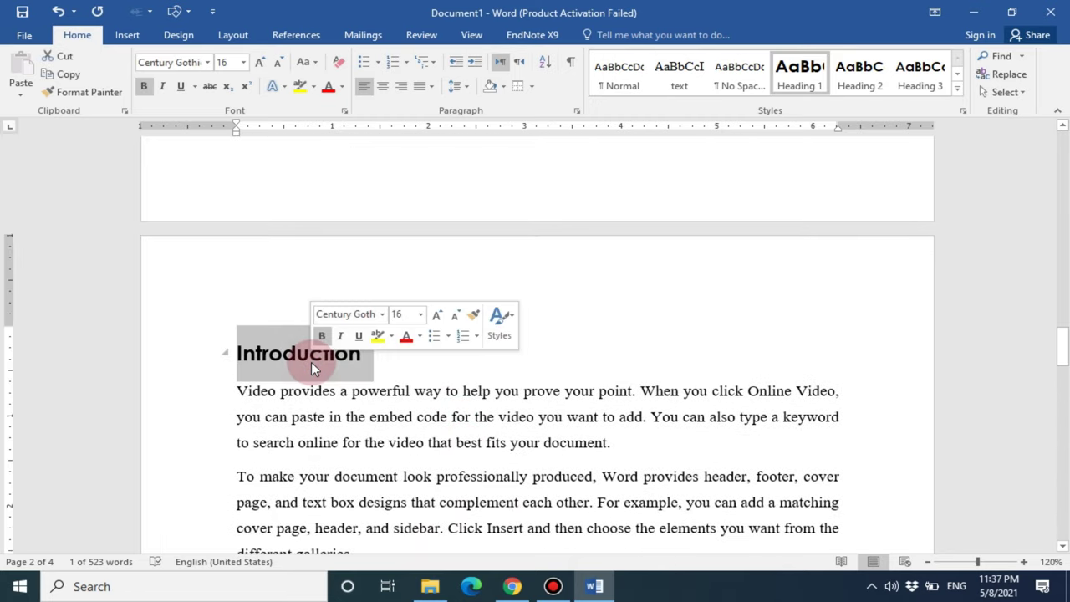
click(425, 61)
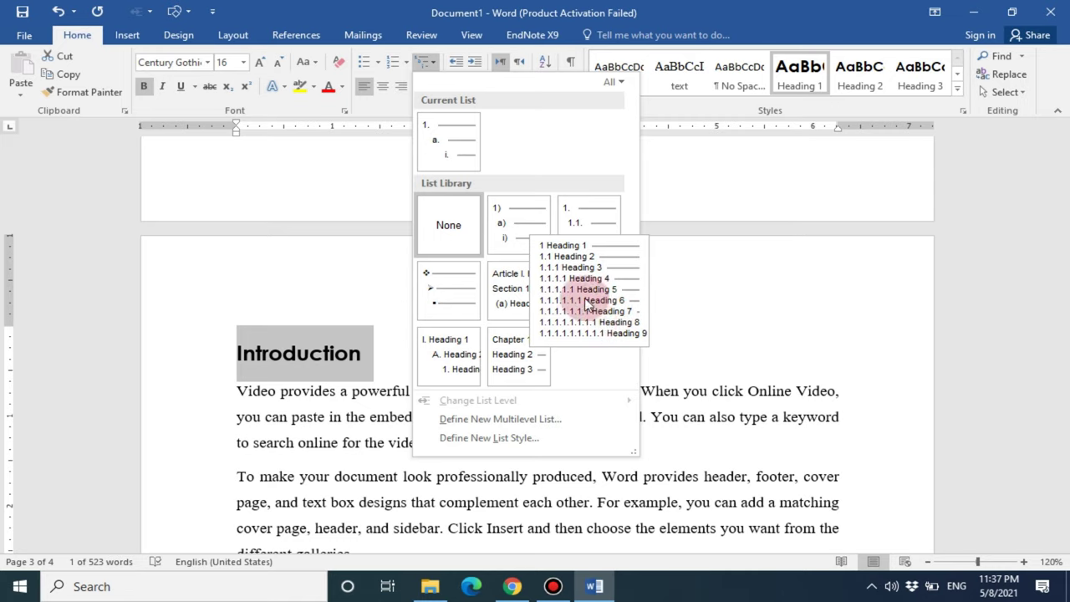
click(589, 286)
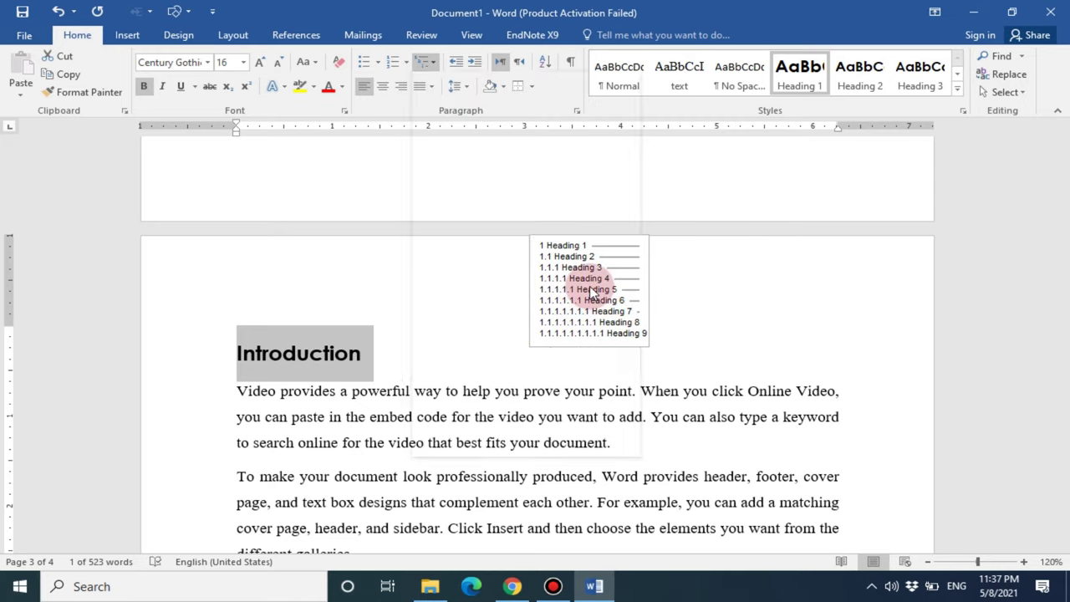
- Remove the blank line above the 1.1.1 heading and add an empty line below it
scroll(418, 335, down, 10)
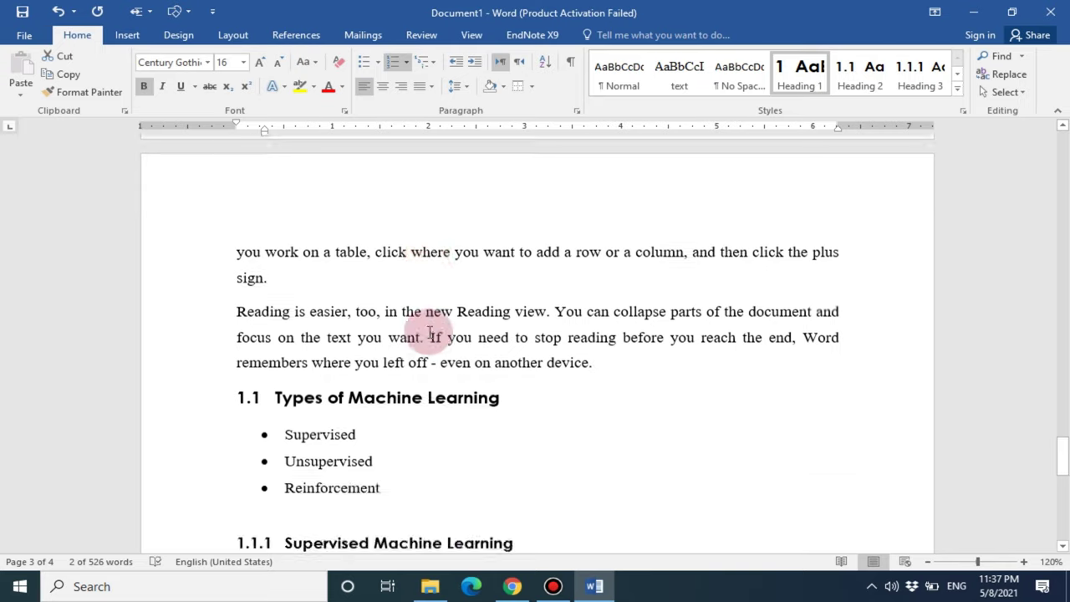
triple_click(318, 257)
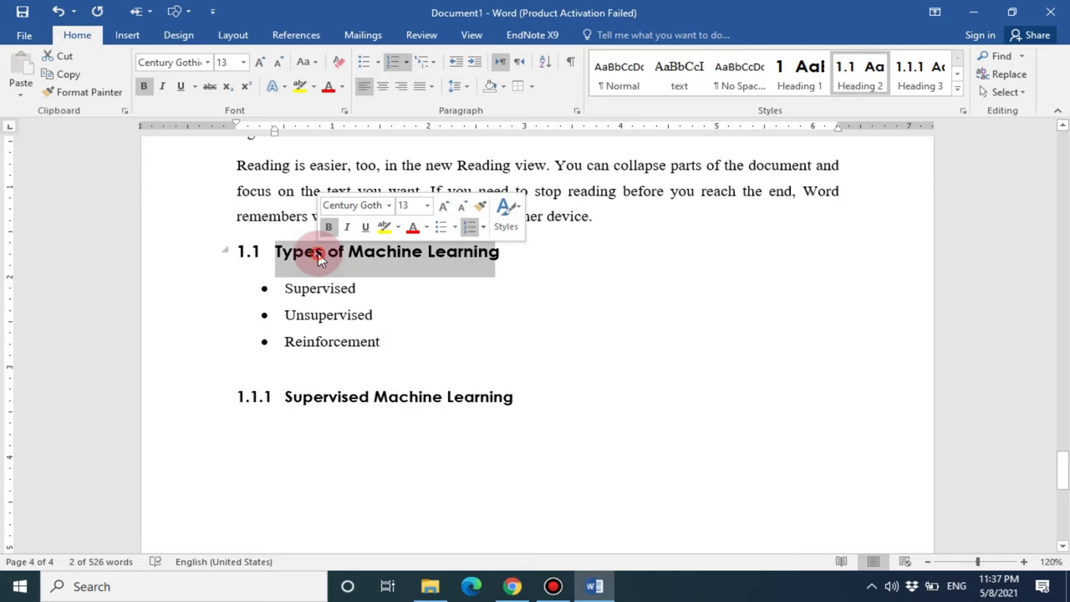
click(334, 365)
key(BackSpace)
scroll(561, 422, down, 2)
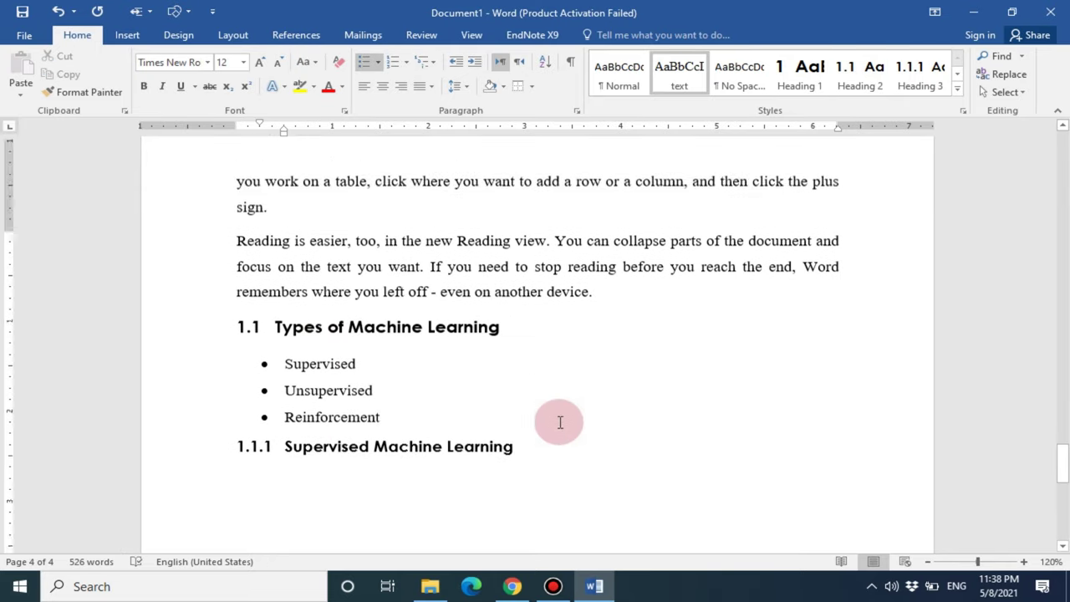
click(595, 284)
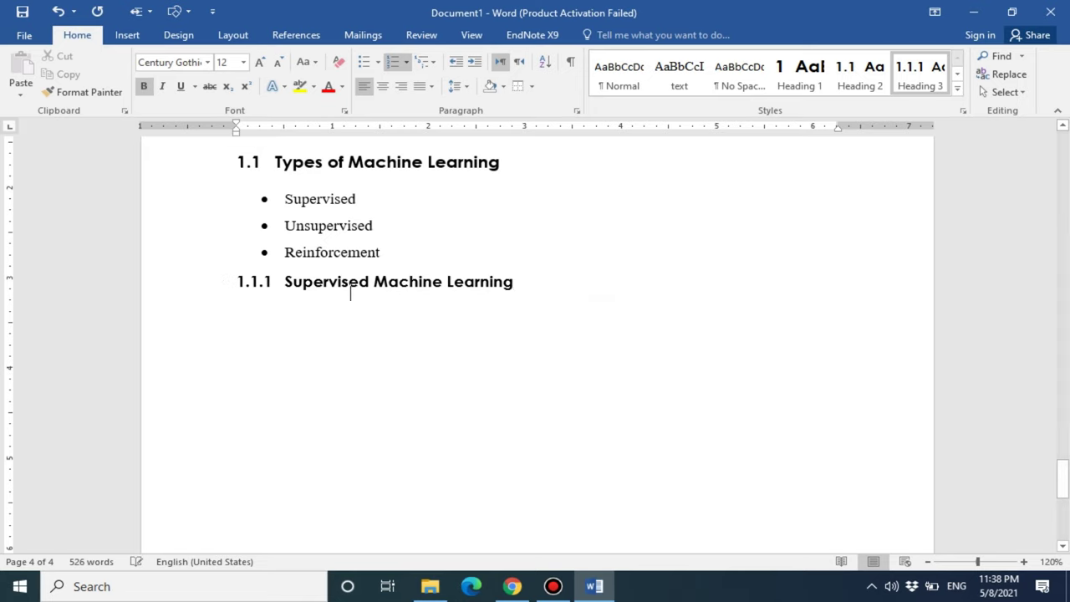
key(Return)
click(127, 35)
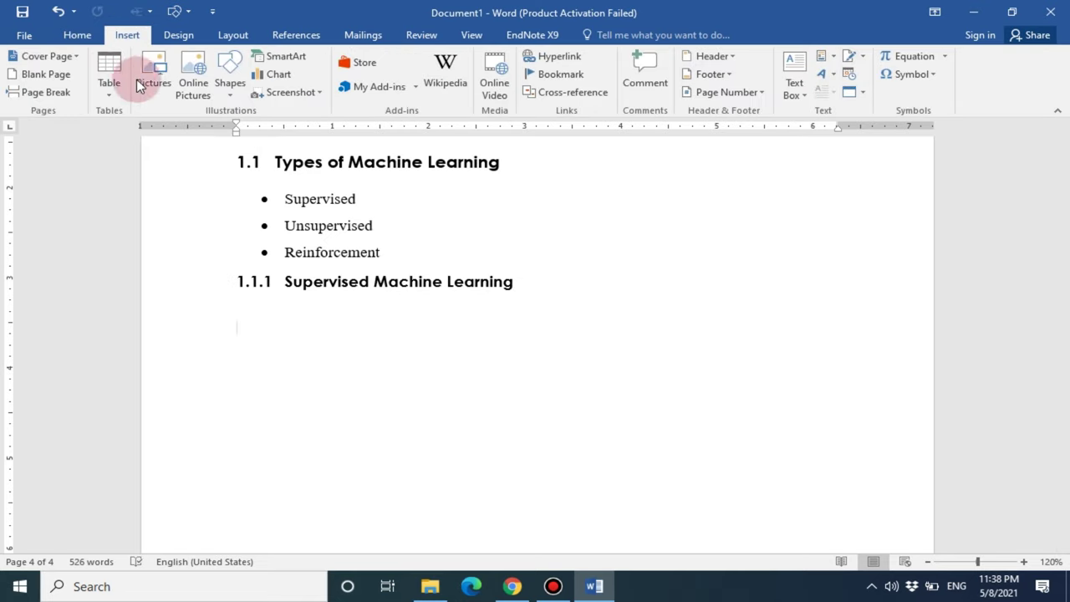
- Insert a 4x5 table and set its rows to exactly 0.3" high
click(106, 75)
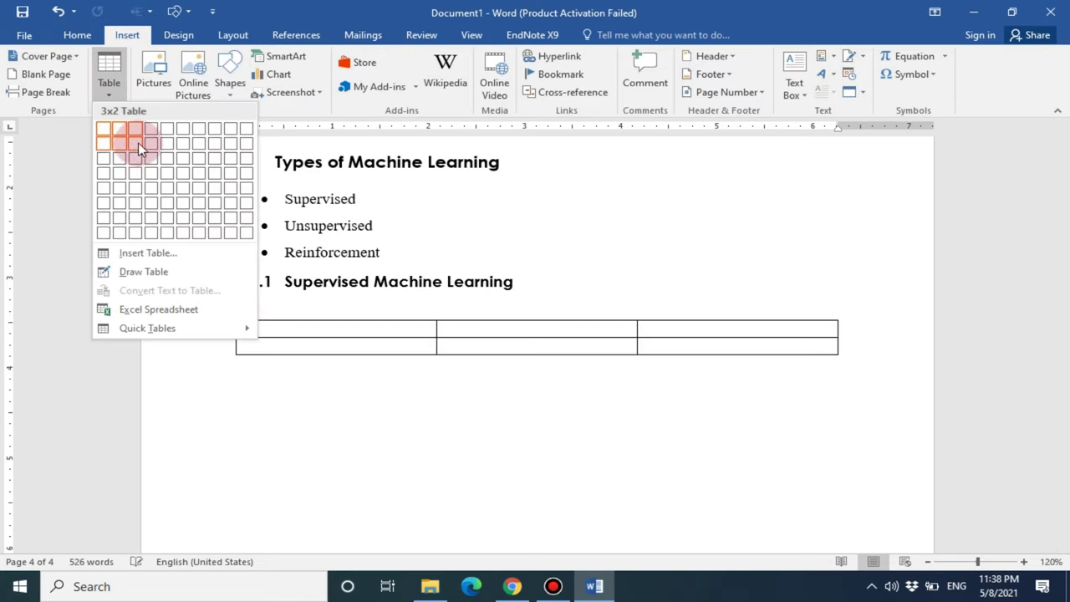
click(152, 191)
click(229, 315)
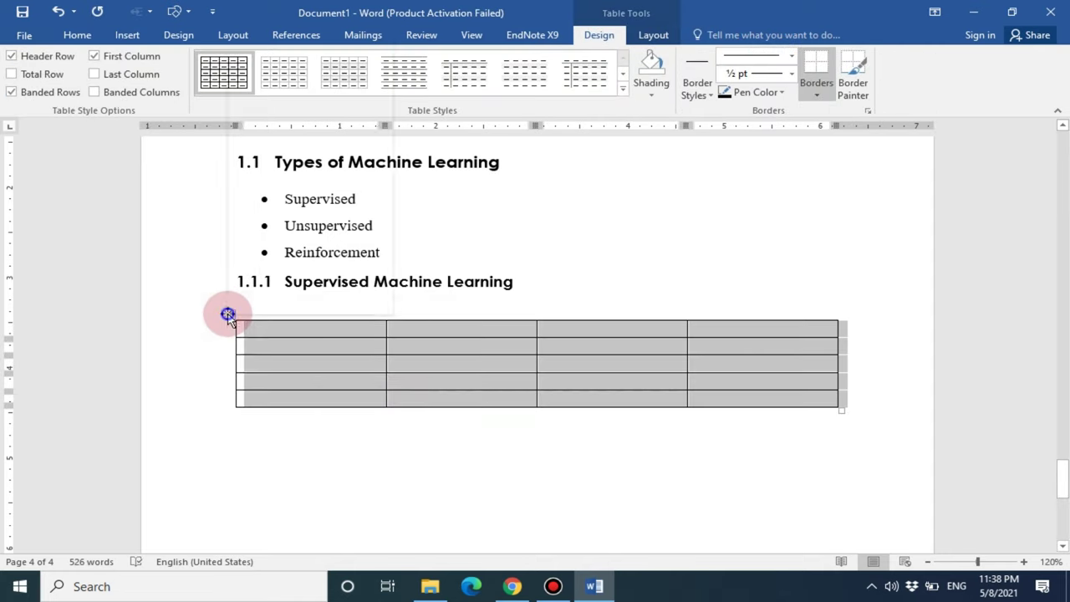
right_click(229, 314)
click(263, 286)
click(429, 141)
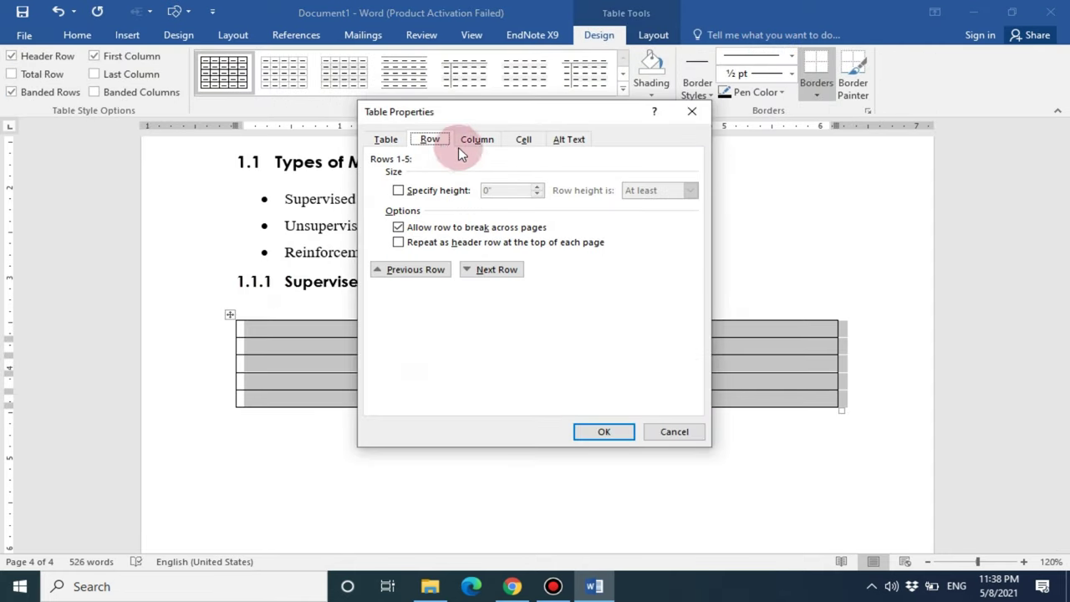
click(434, 192)
click(657, 191)
click(648, 214)
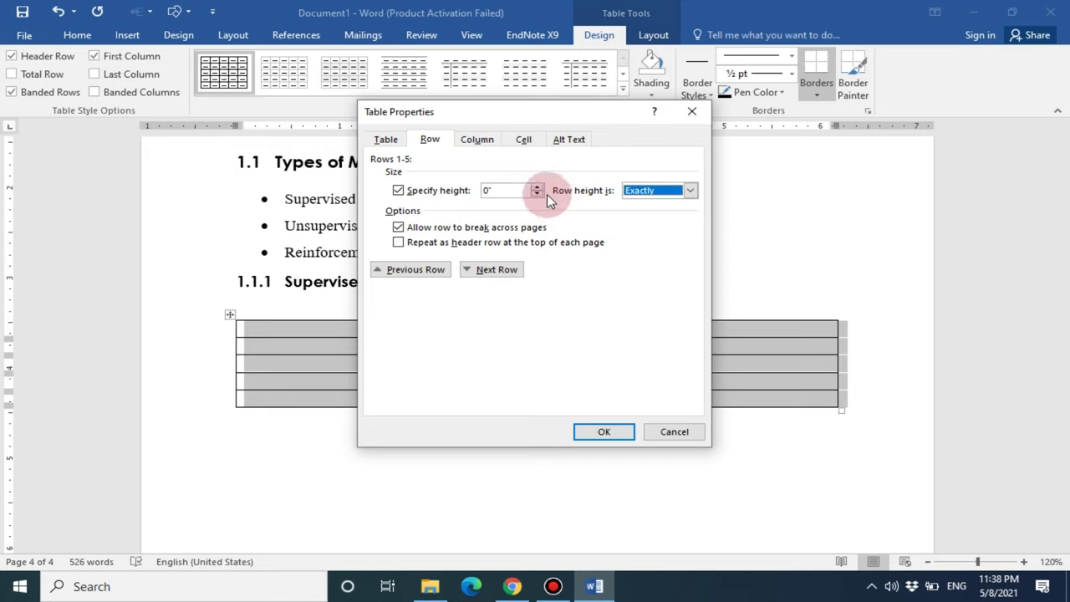
click(539, 188)
click(540, 188)
click(603, 431)
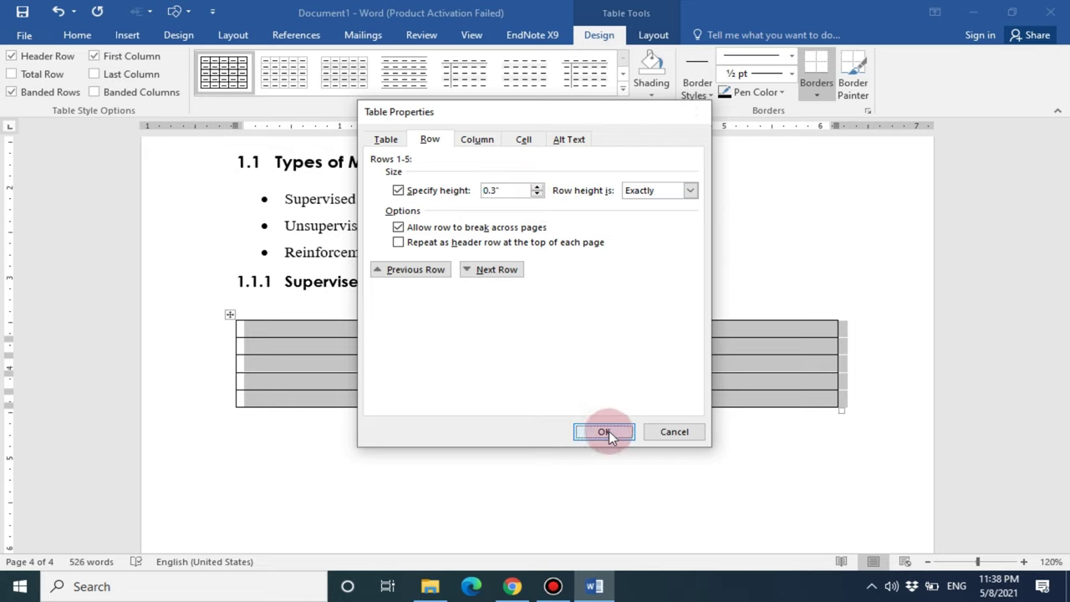
- Vertically centre the contents of all table cells
right_click(230, 314)
click(281, 284)
click(523, 140)
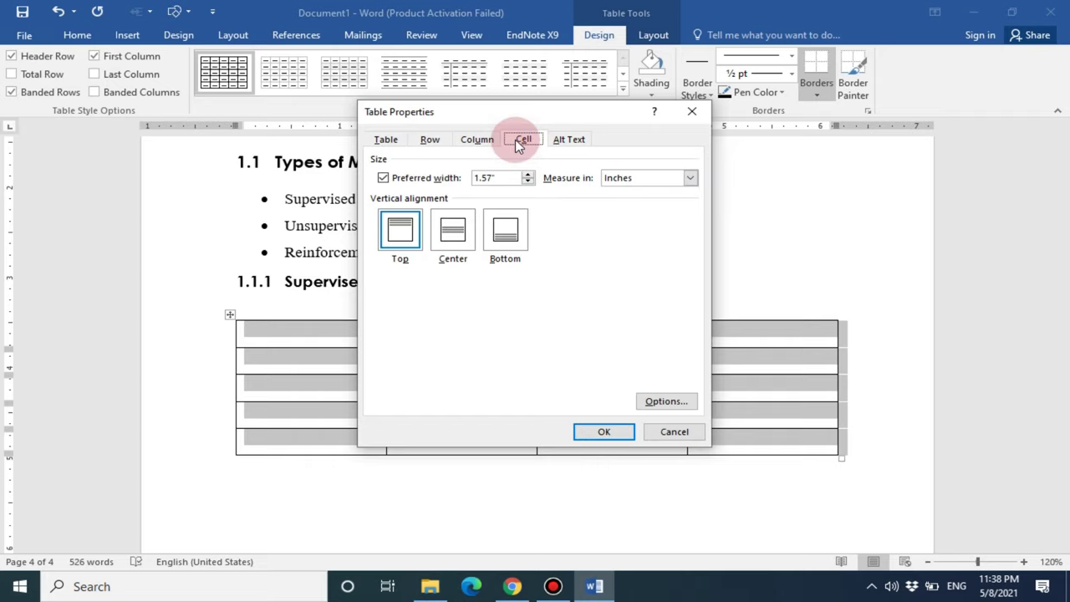
click(456, 238)
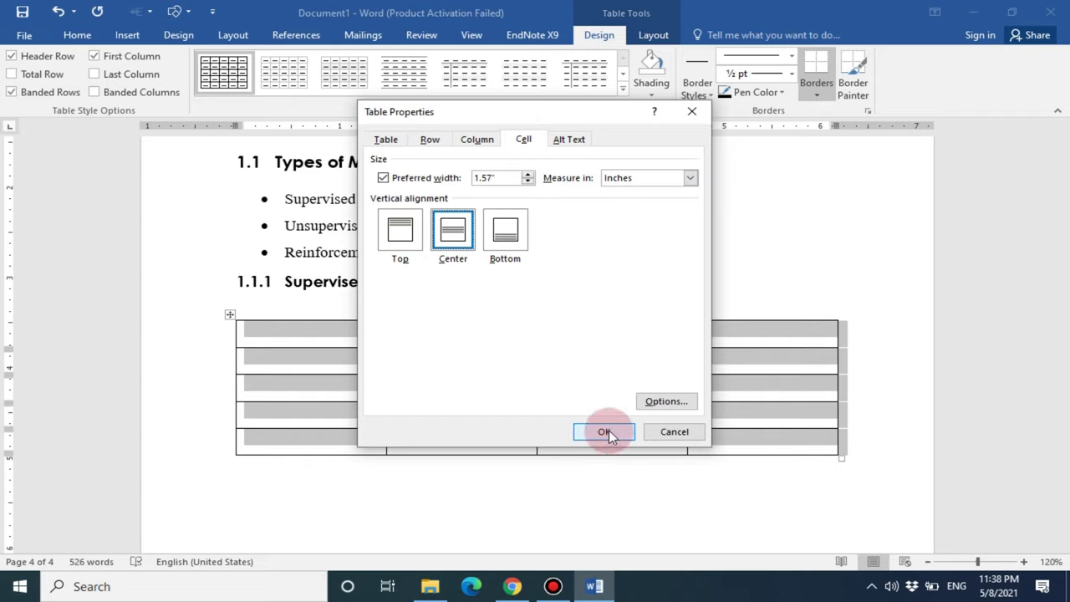
click(604, 432)
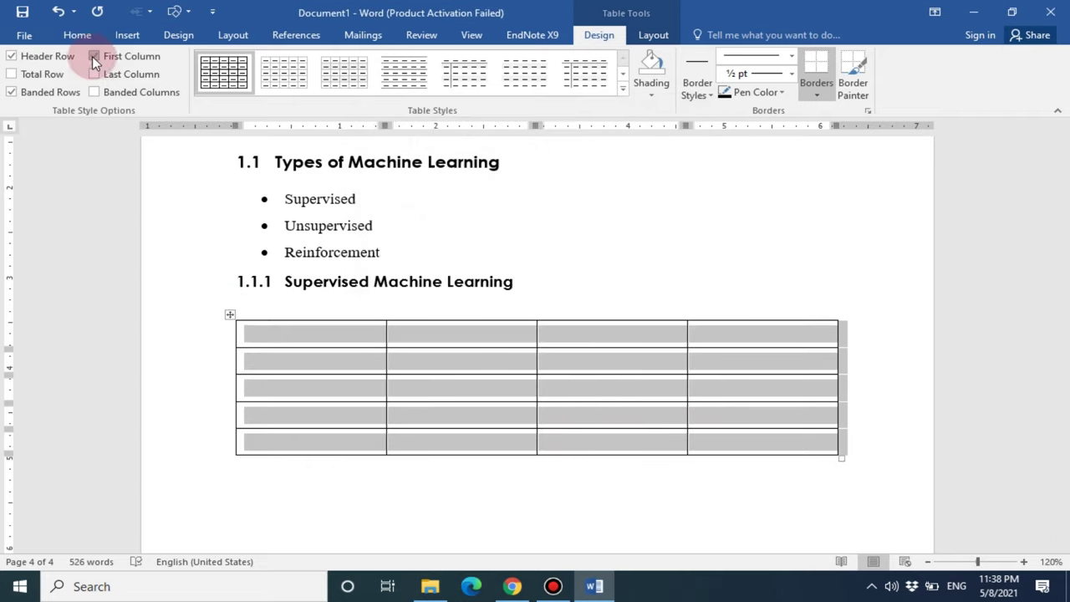
click(77, 35)
- Type the column headers Title, Author, Year and Citations
click(467, 92)
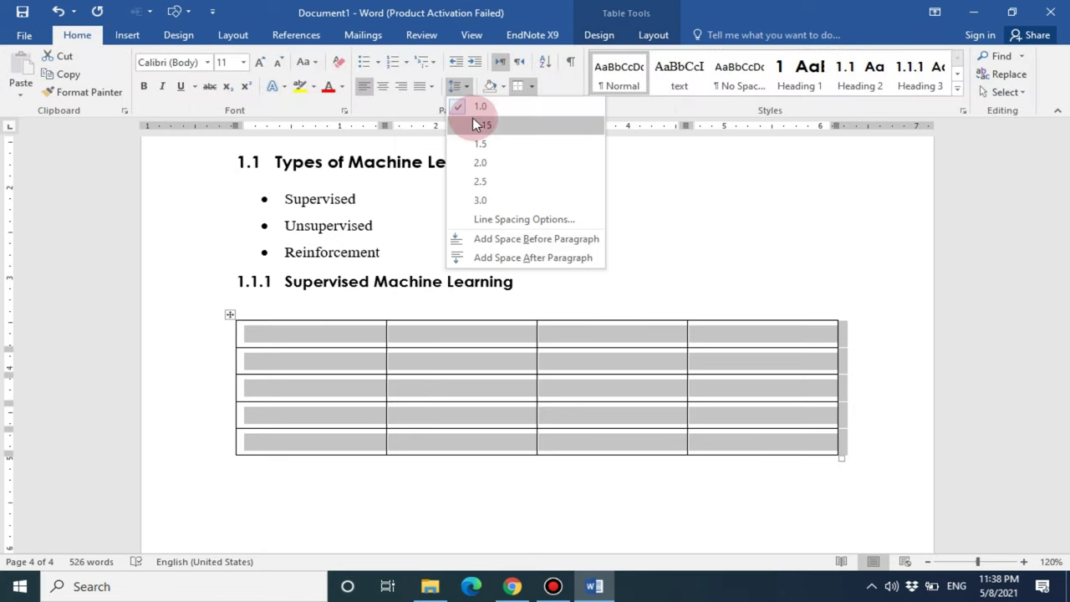
click(475, 104)
click(311, 331)
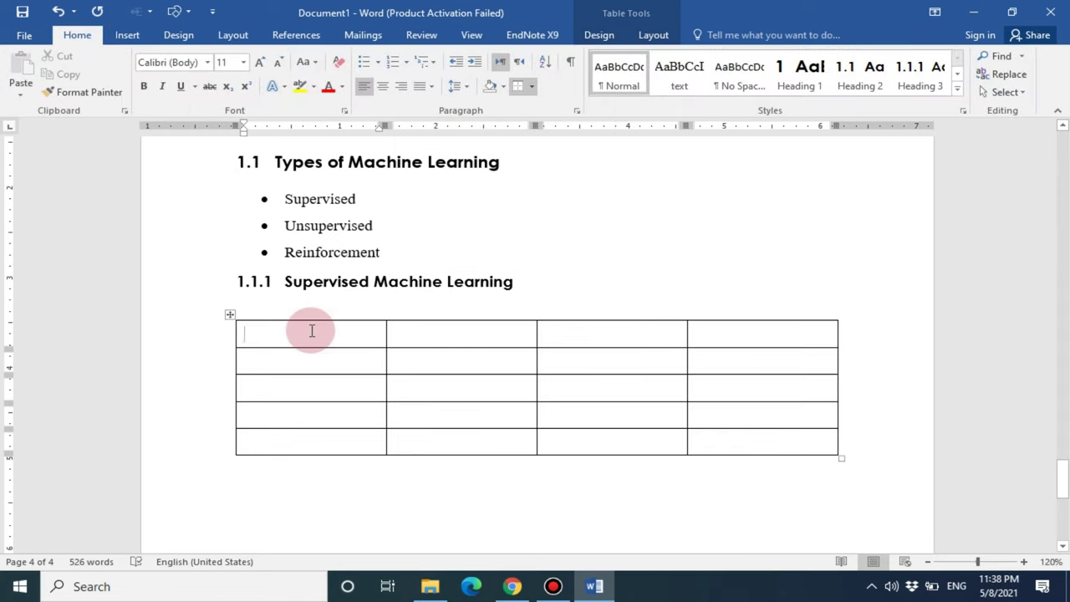
text(Title)
click(417, 333)
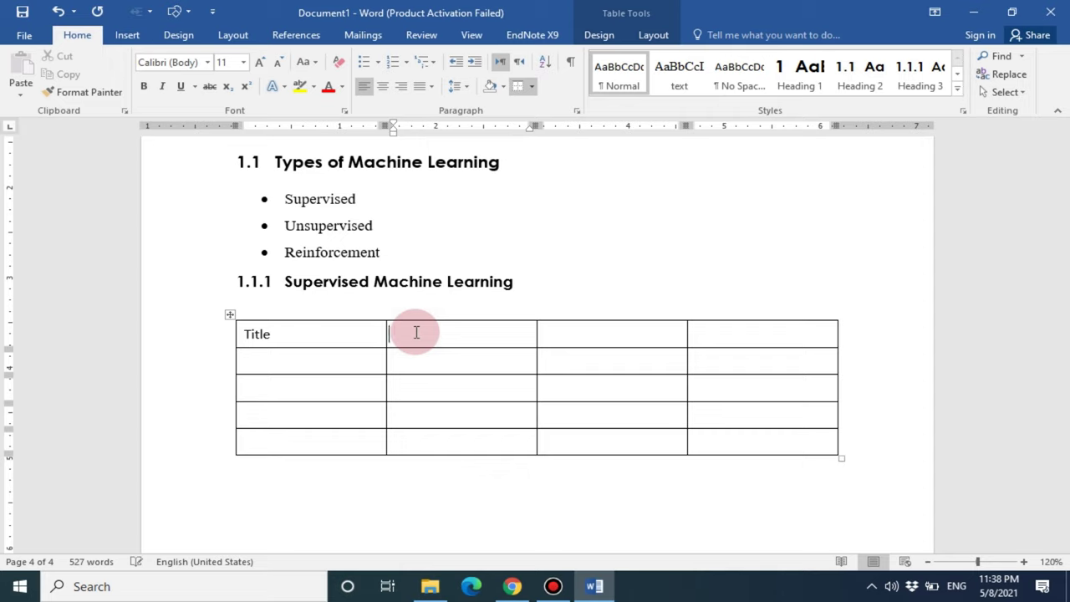
text(Author)
key(Tab)
text(Year Cut)
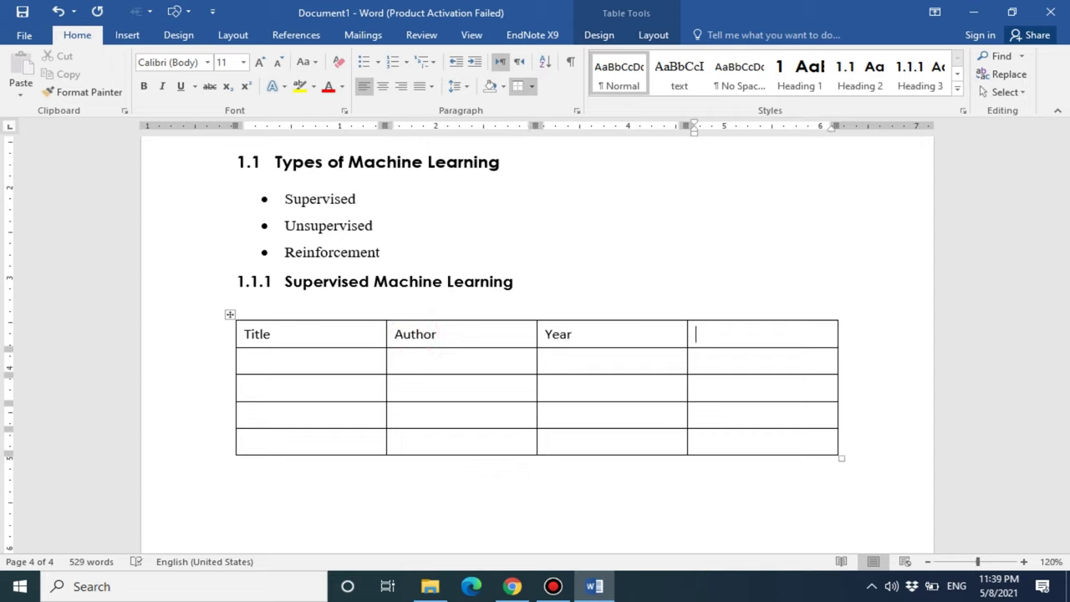
- Make the header row bold, centred Times New Roman
drag(717, 334, 297, 332)
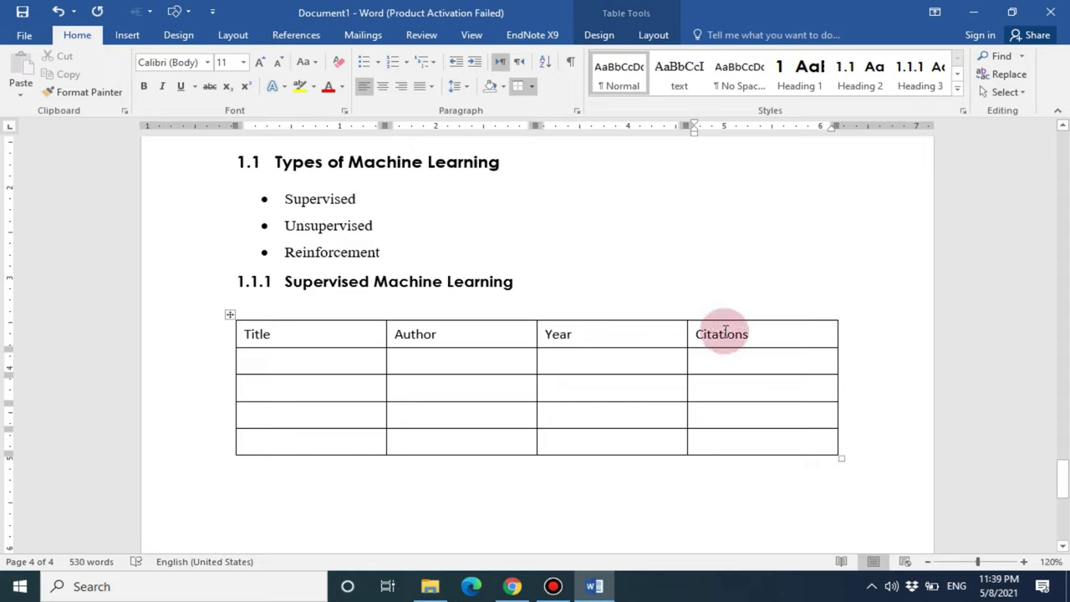
click(152, 91)
click(201, 60)
text(Times New Roman)
key(Return)
click(214, 97)
click(383, 89)
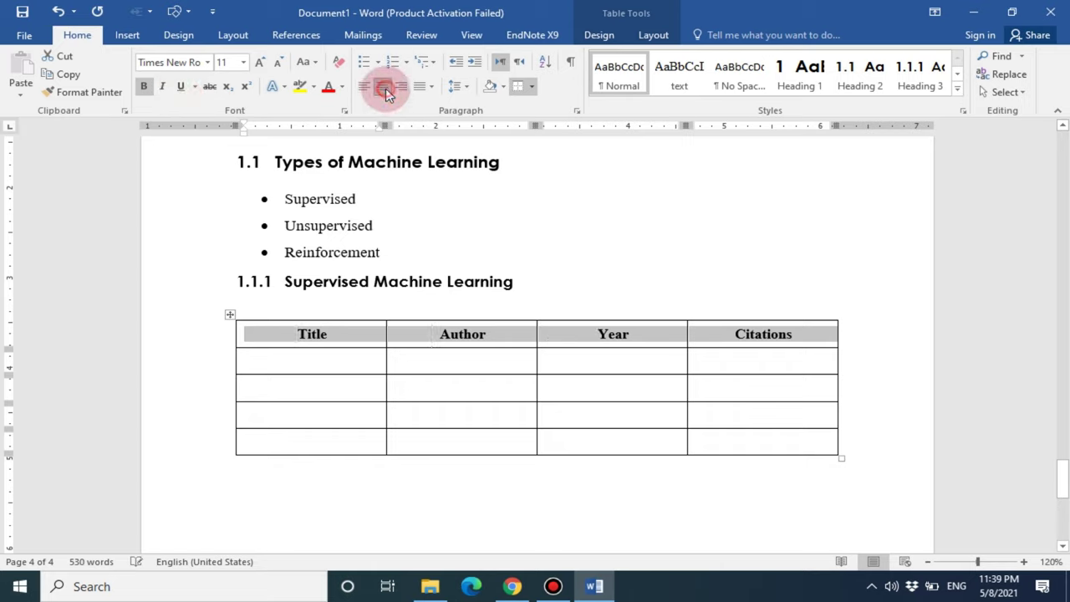
- Number the body rows 1 to 4 in the first column
right_click(333, 360)
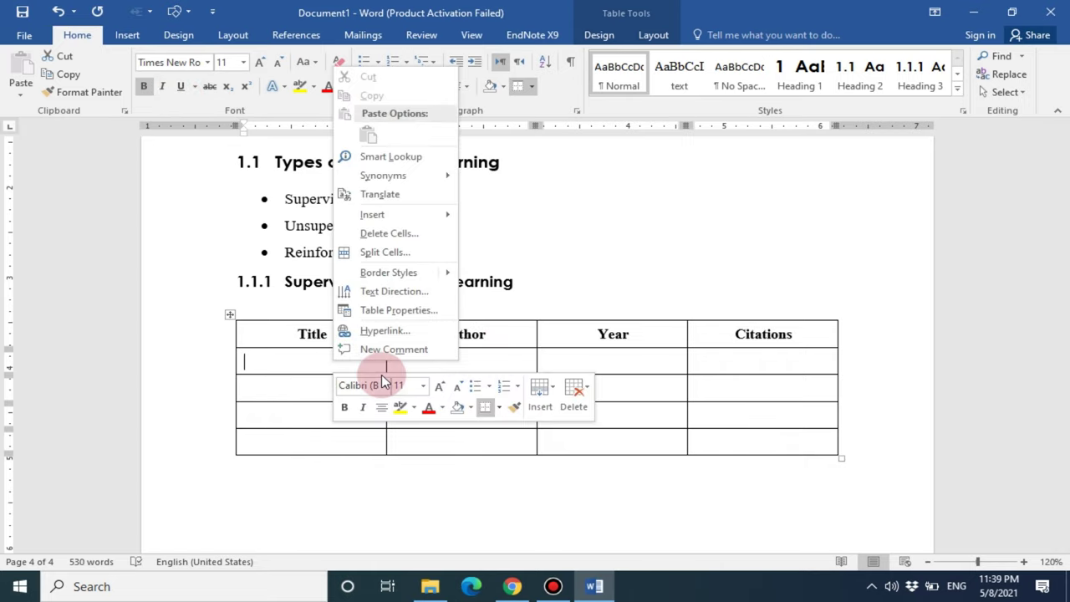
click(323, 360)
text(1)
key(Down)
text(2)
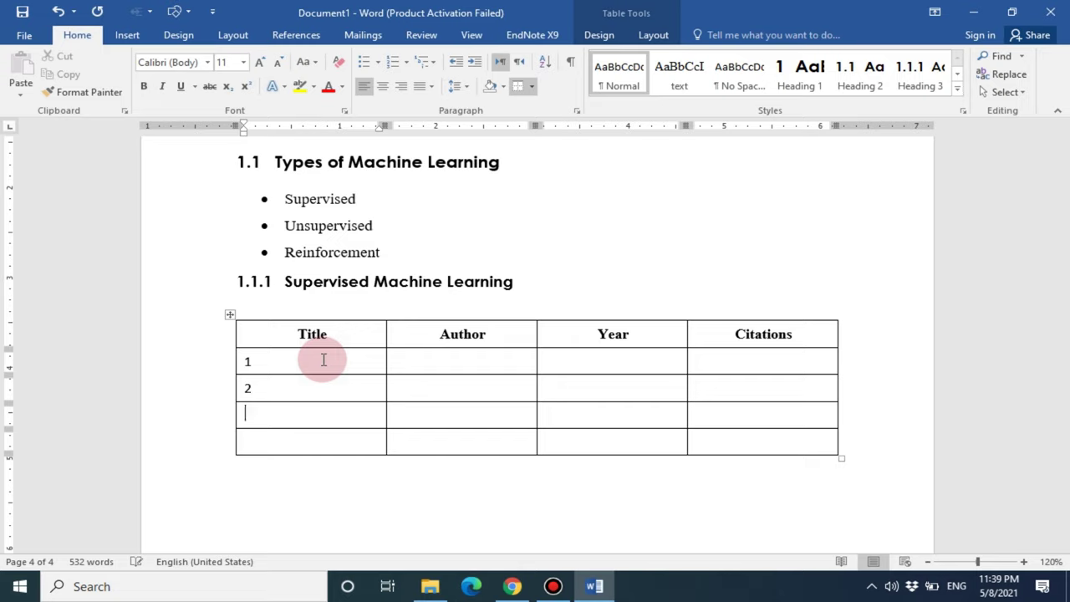
key(Down)
text(44)
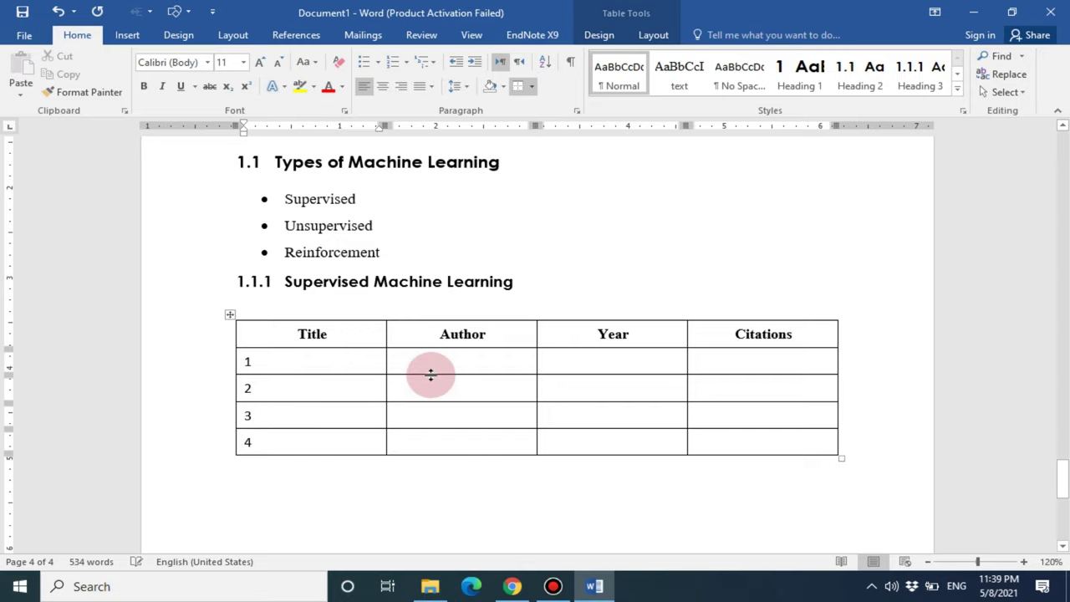
drag(241, 356, 774, 440)
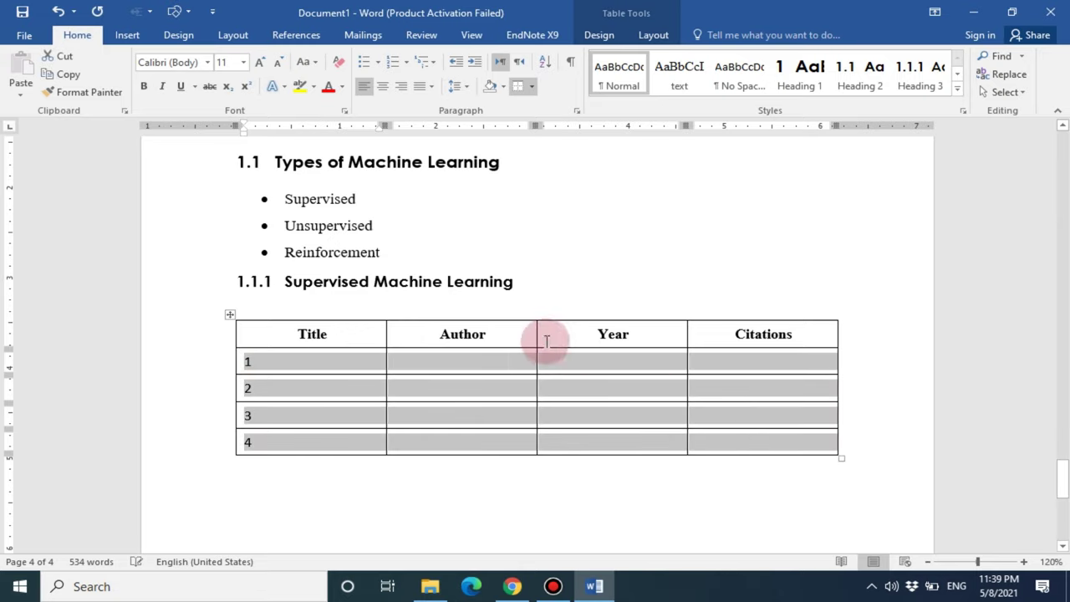
click(493, 335)
- Select the table and start inserting a caption for it
click(230, 315)
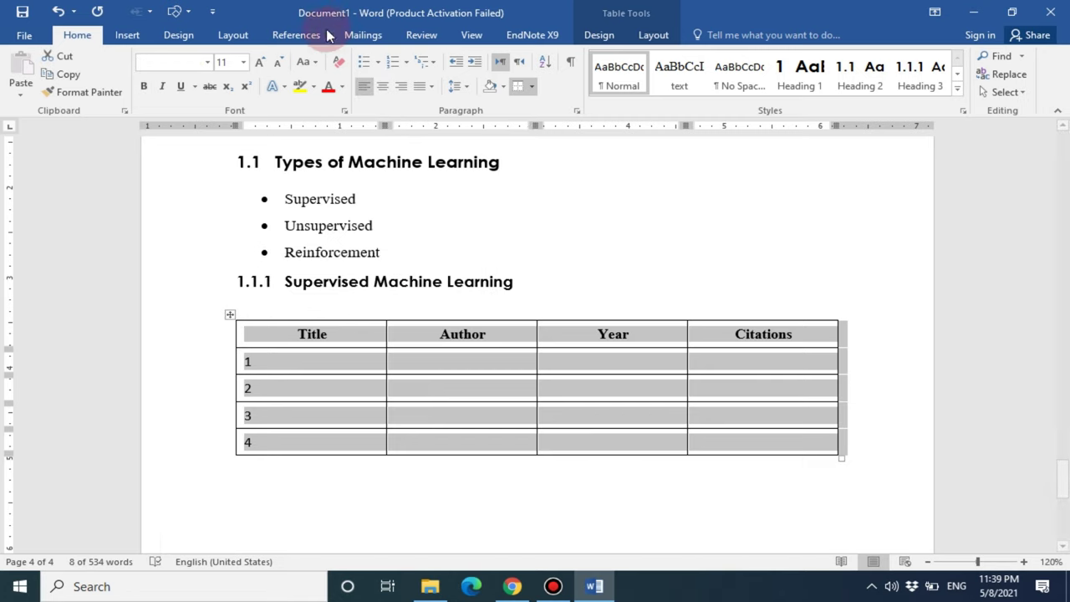
click(296, 34)
click(522, 83)
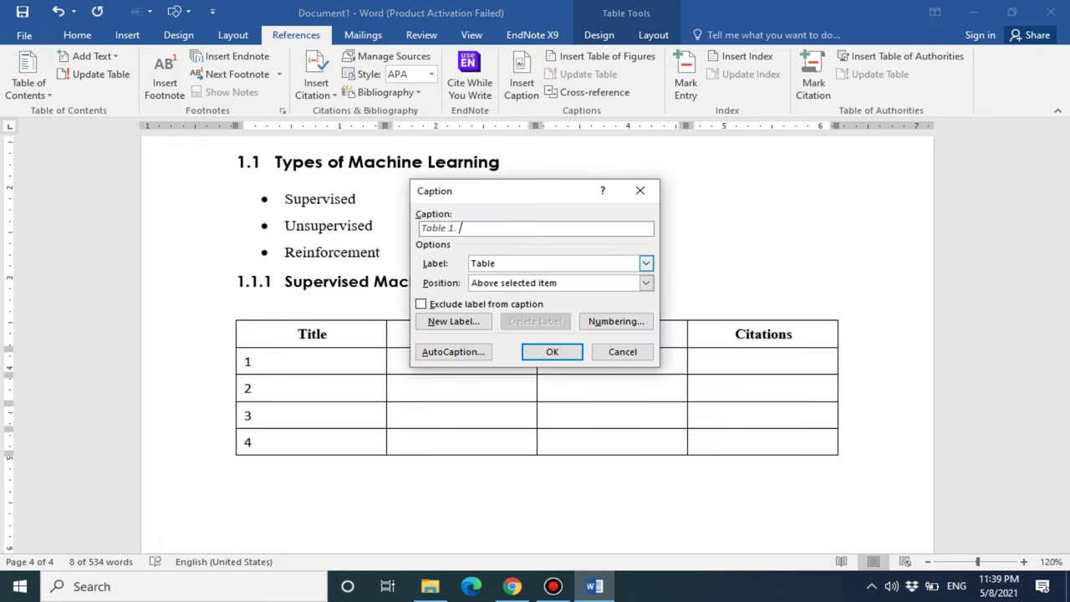
- Add the caption 'Table 1. Supervised Machine Learning Papers' in centred 10 pt Times New Roman
text(Suoe)
text(d Machine)
text( Lea)
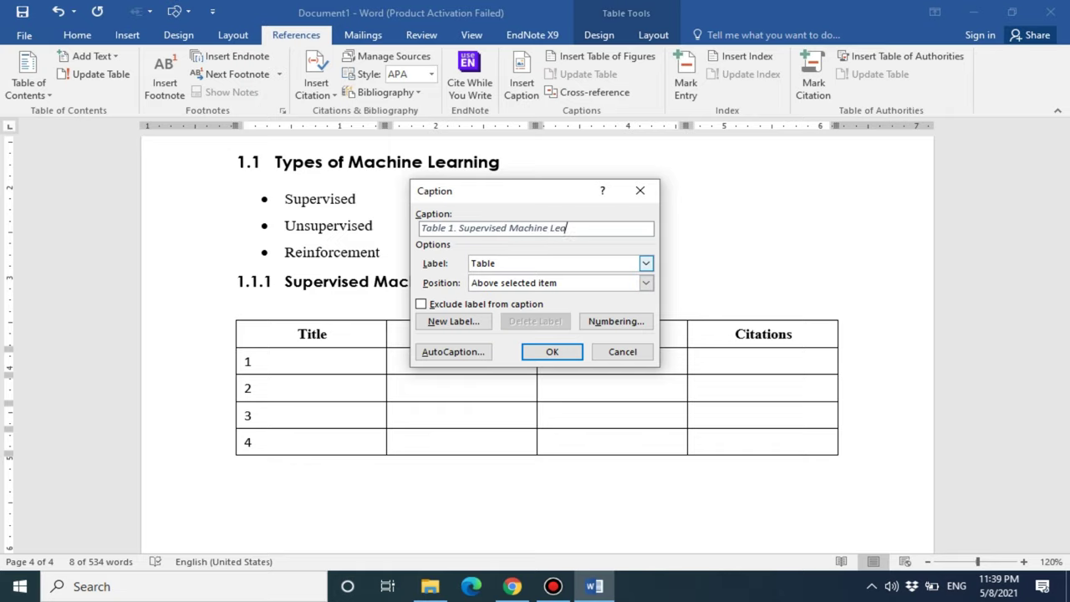
text(Pap)
text(ers)
key(Return)
triple_click(389, 325)
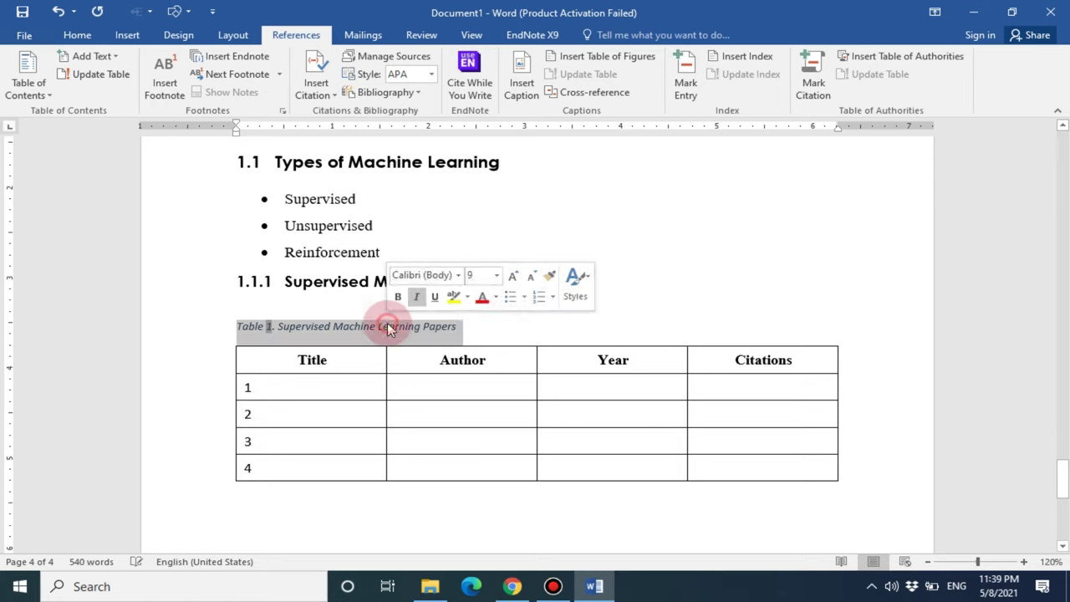
click(77, 34)
click(179, 62)
text(Times New Roman)
key(Return)
click(341, 86)
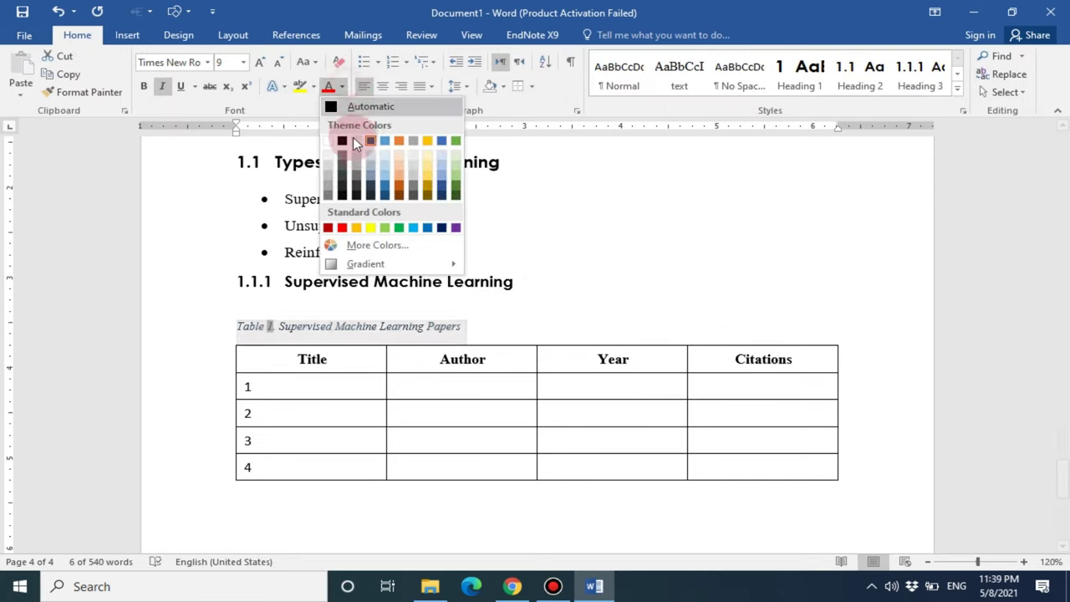
click(287, 88)
click(264, 60)
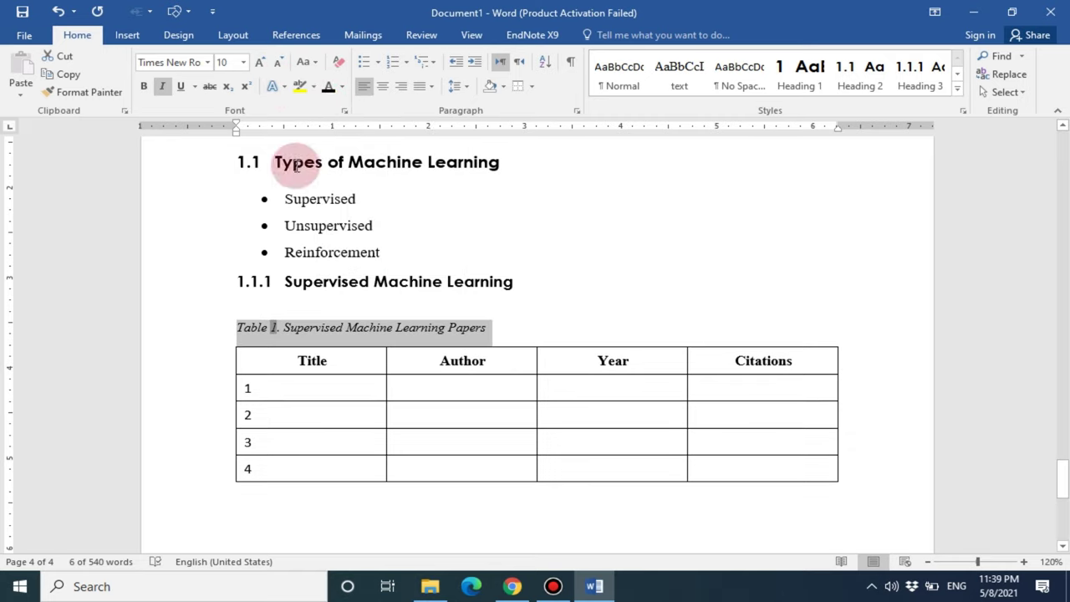
click(388, 89)
- Place the cursor on a new centred paragraph below the table
click(673, 287)
scroll(674, 289, up, 2)
scroll(671, 288, down, 3)
click(585, 456)
double_click(560, 497)
scroll(563, 421, down, 5)
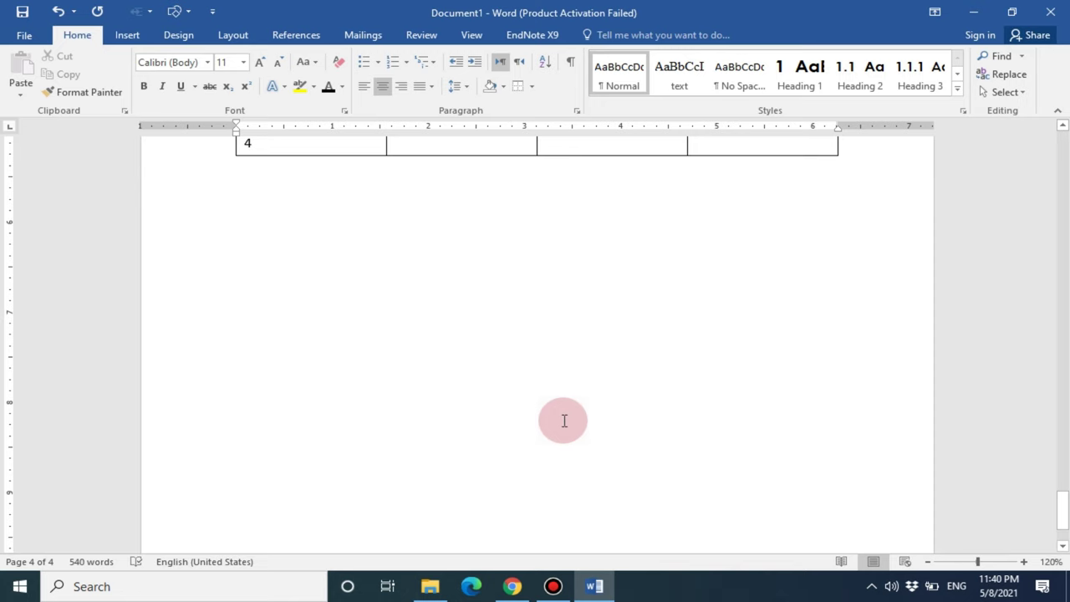
- Insert the Hierarchy 'Name and Title Organization Chart' SmartArt below the table
click(127, 34)
click(284, 56)
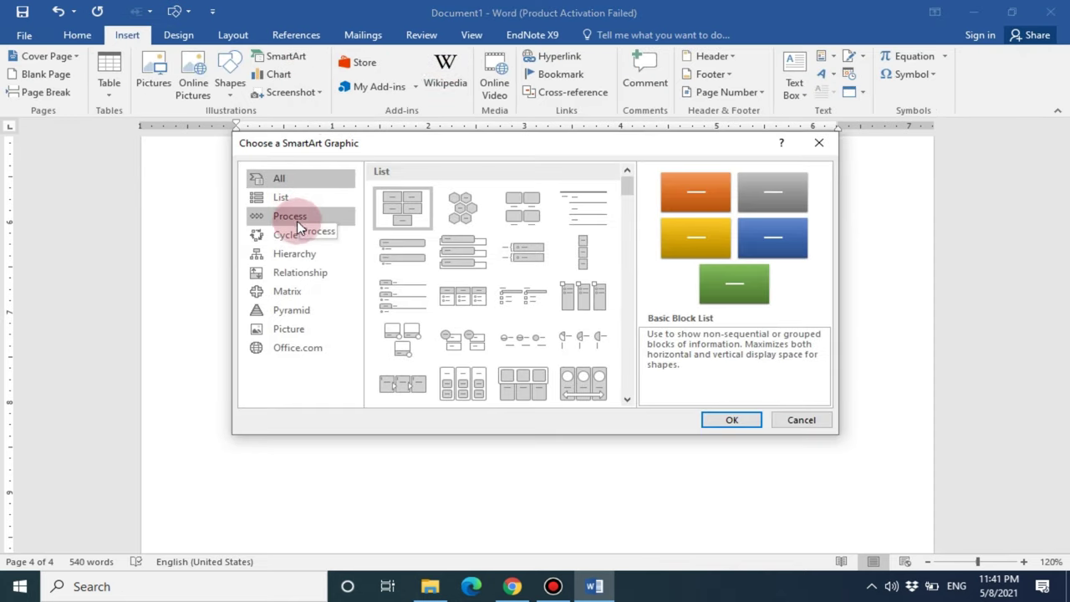
click(306, 199)
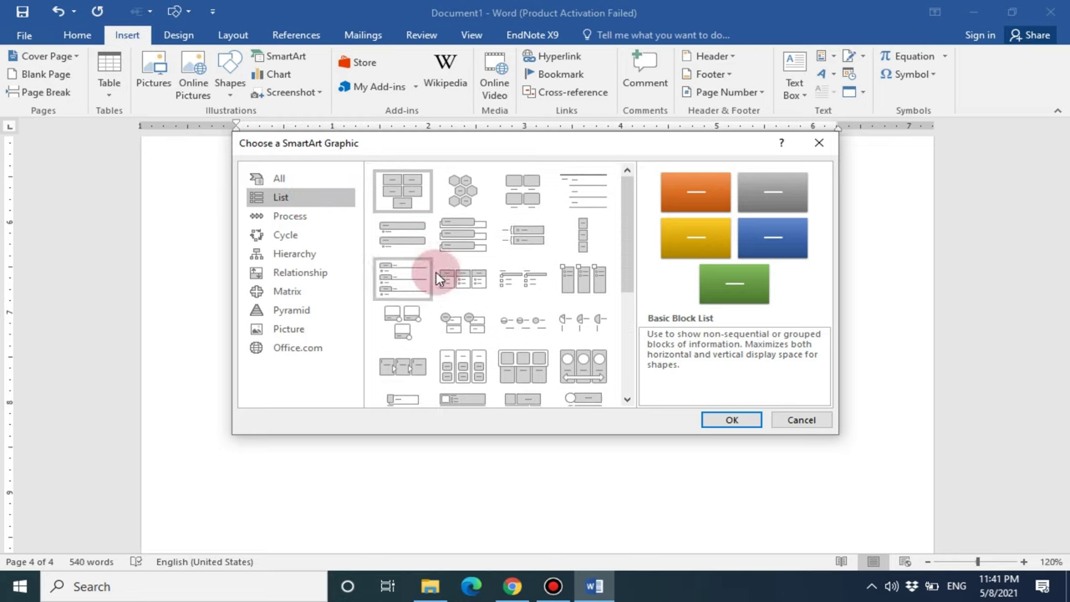
click(286, 217)
click(290, 251)
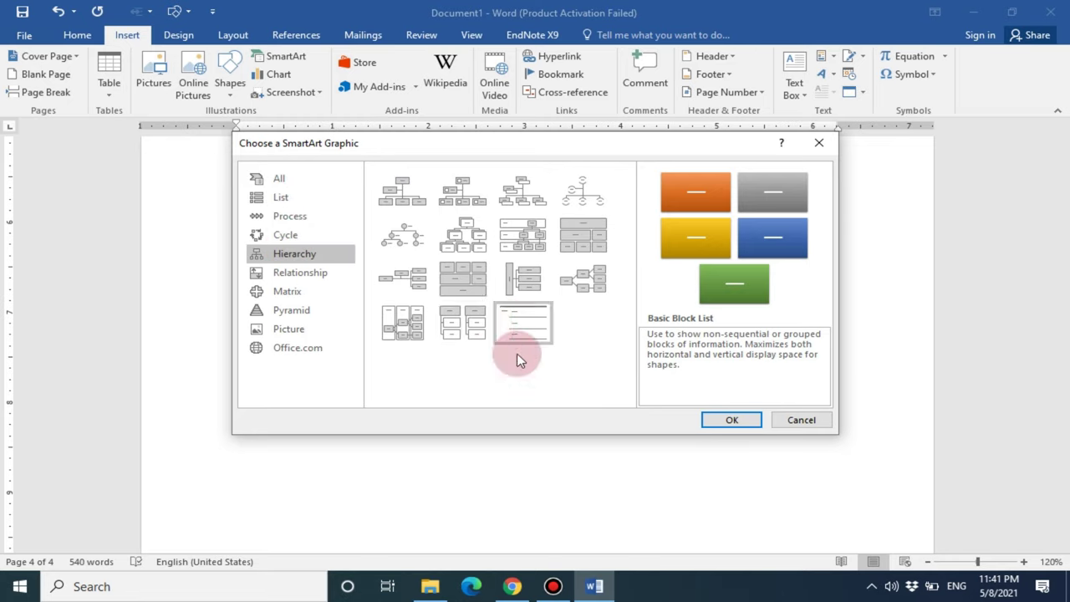
click(517, 190)
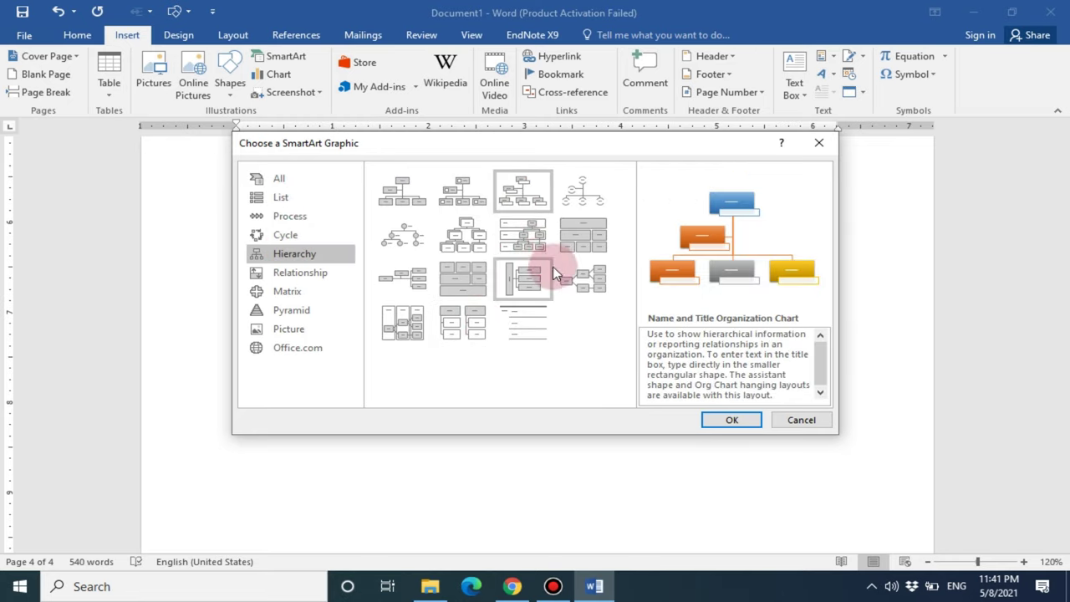
click(744, 422)
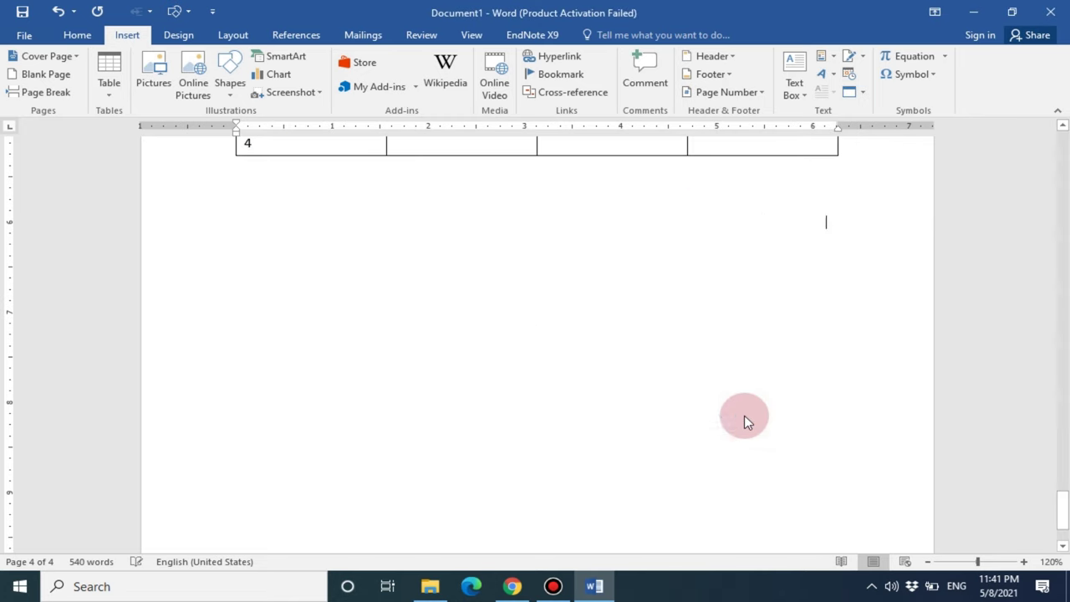
- Title the top box 'Types of Machine Learning', widen it and delete the assistant box
click(532, 251)
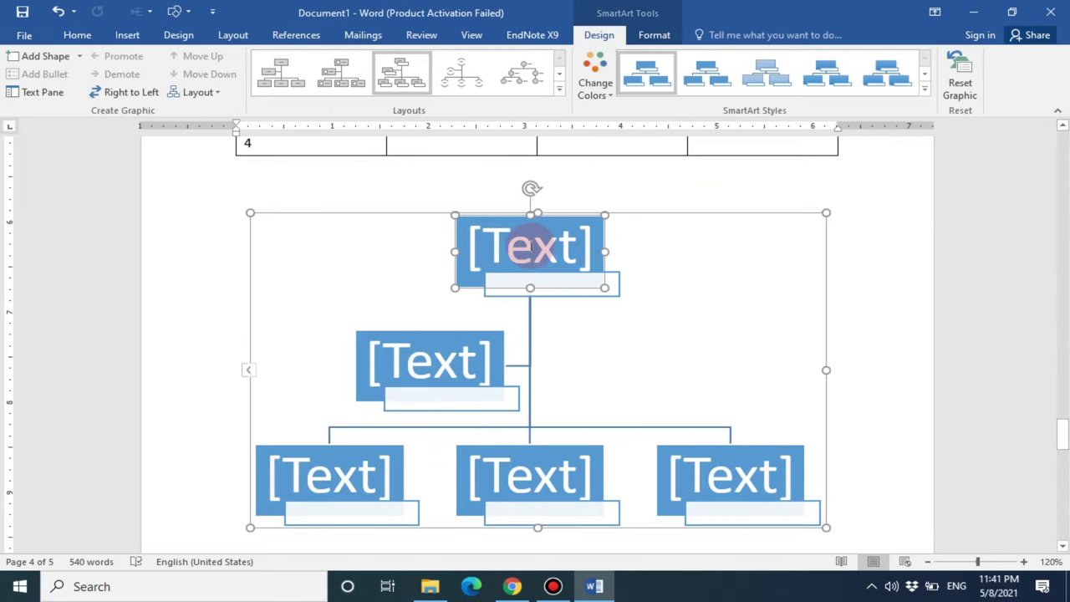
text(Types of Machie)
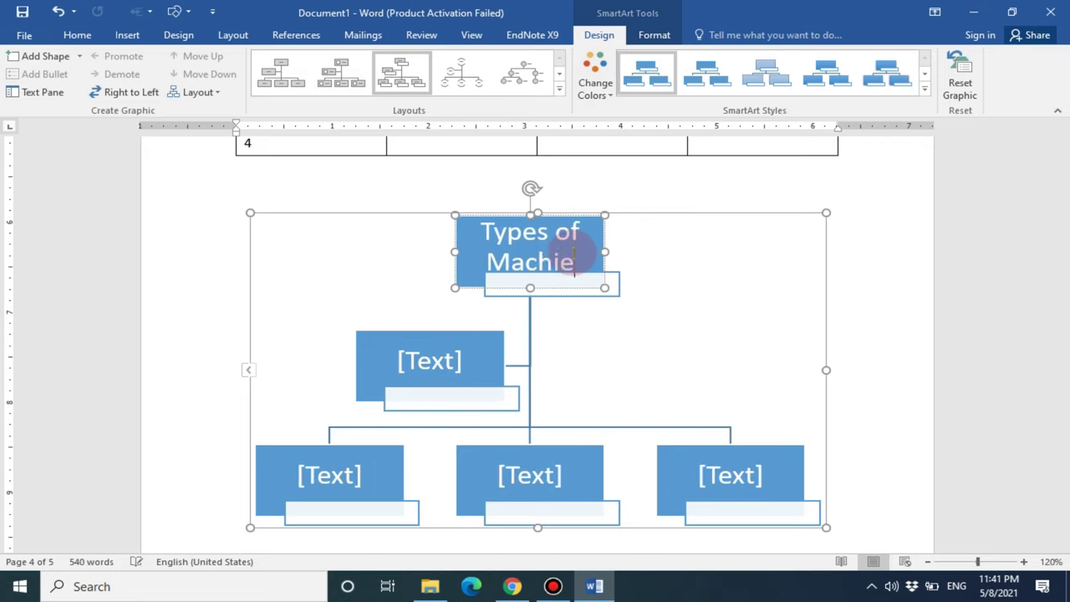
text( Lerning)
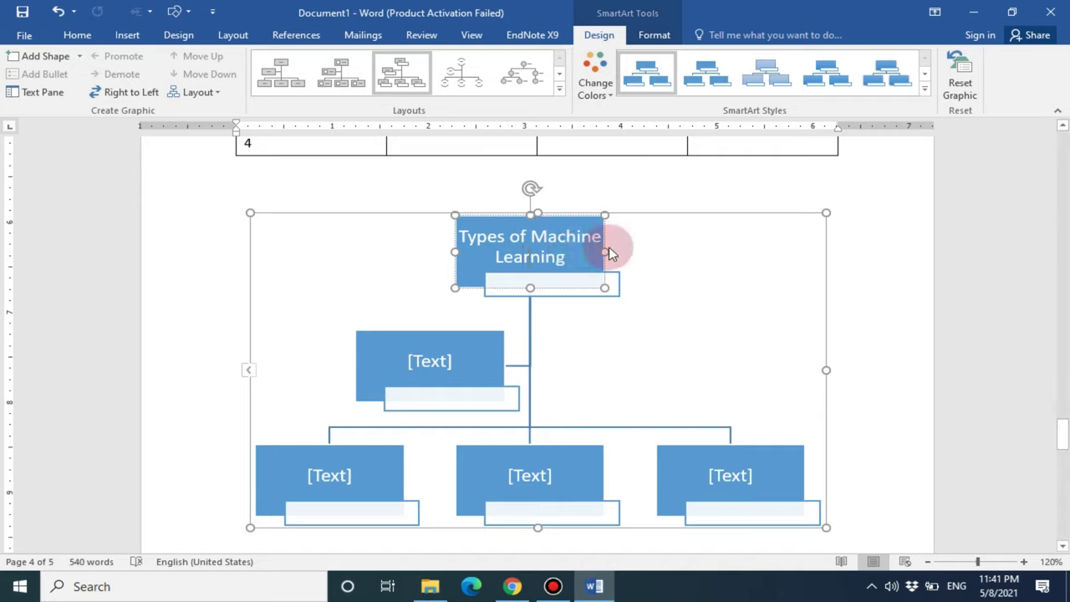
click(615, 276)
drag(606, 251, 690, 251)
click(460, 339)
key(Delete)
- Label the lower boxes Supervised, Unsupervised and Reinforcement, then shrink the chart
click(346, 418)
text(Supervise)
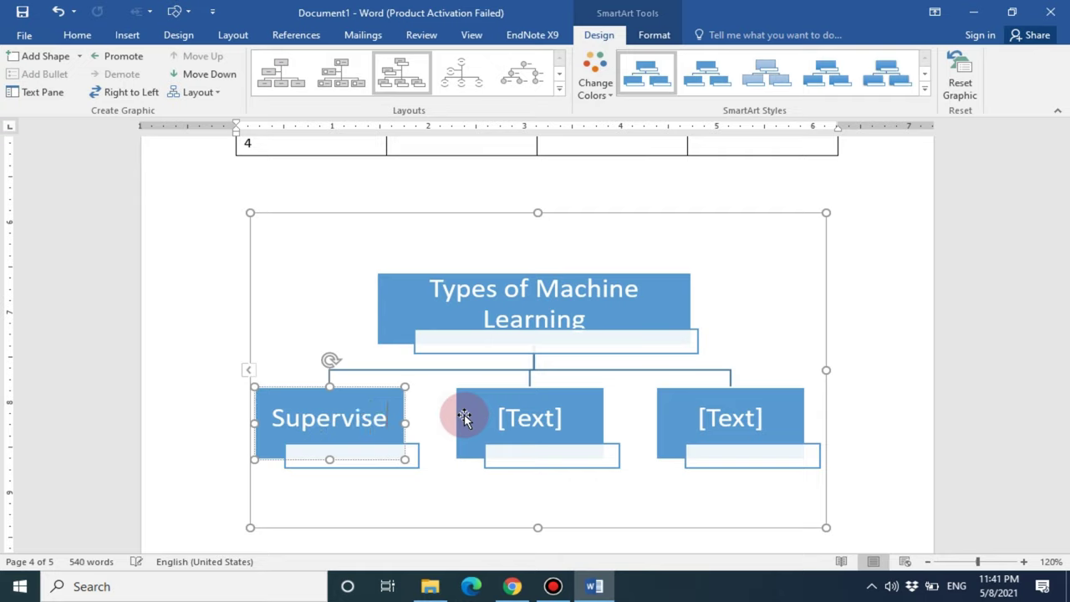
text(d)
click(538, 429)
text(Unsuperv)
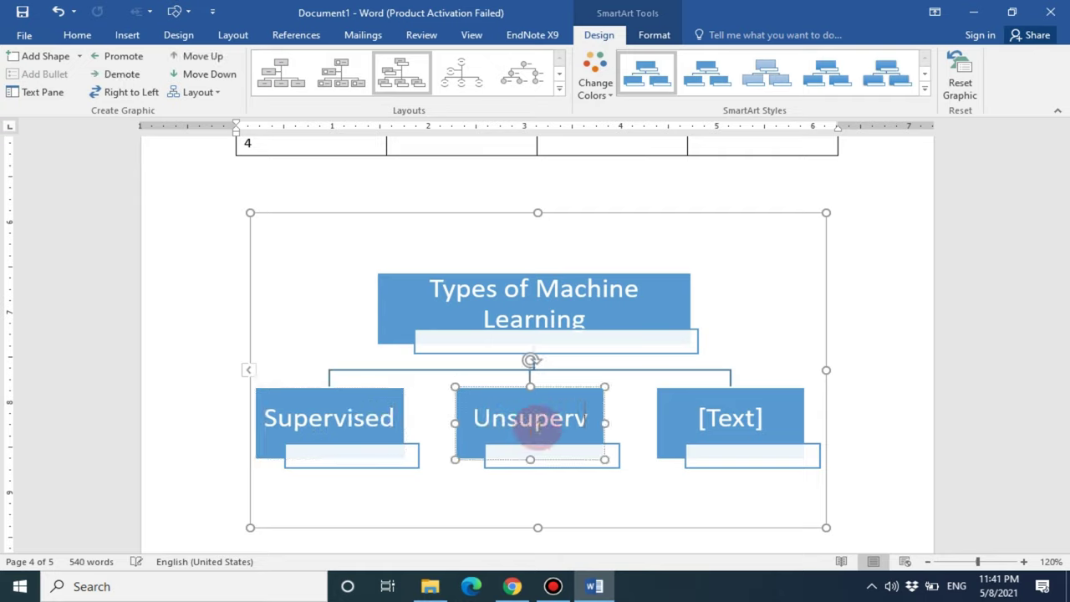
text(ised)
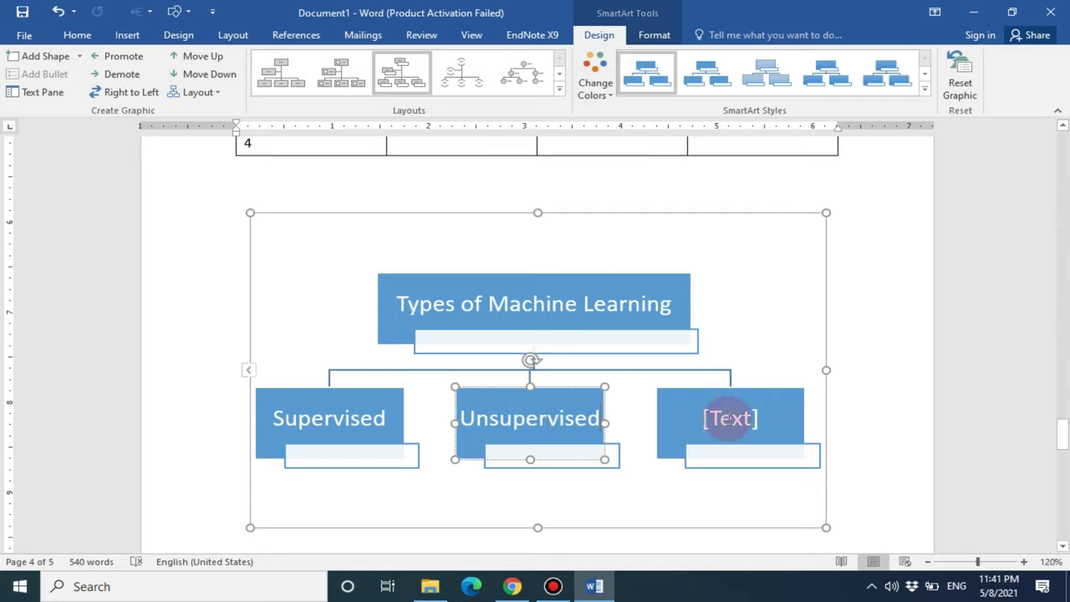
click(735, 418)
text(Rein)
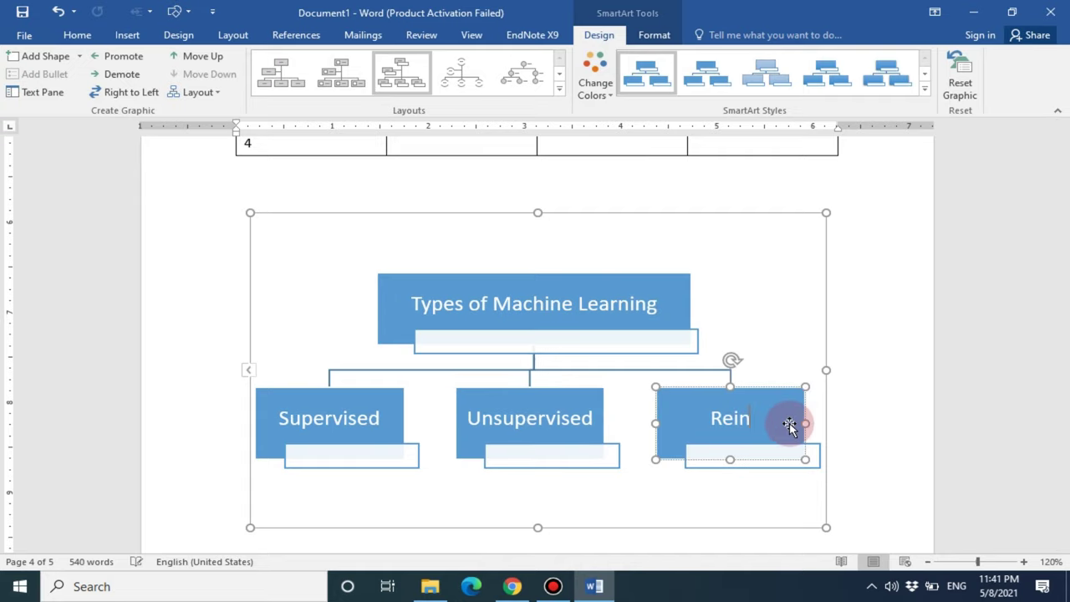
text(forcement)
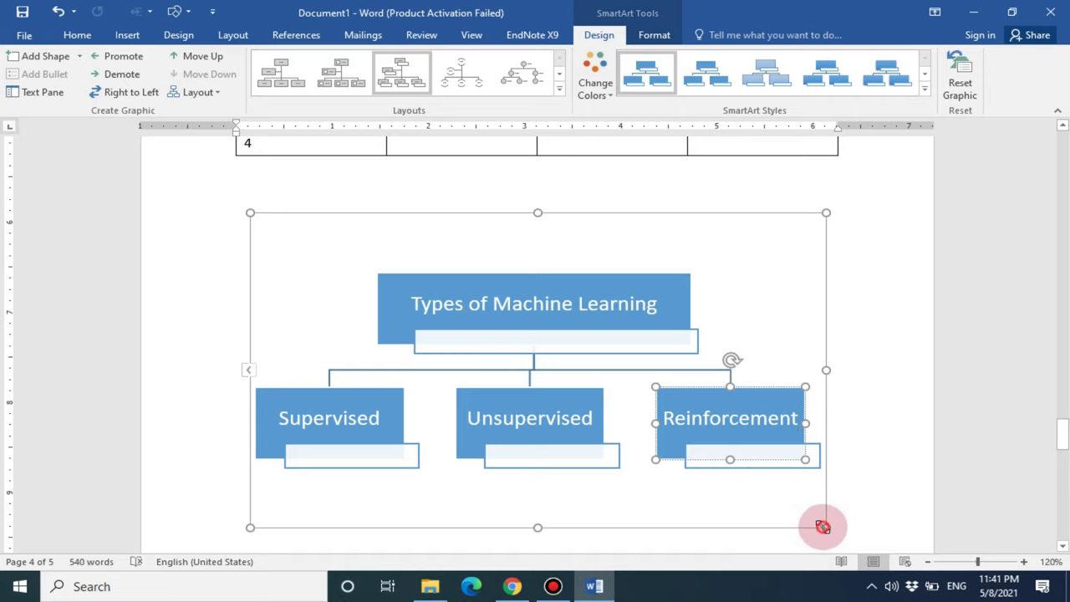
drag(823, 527, 787, 416)
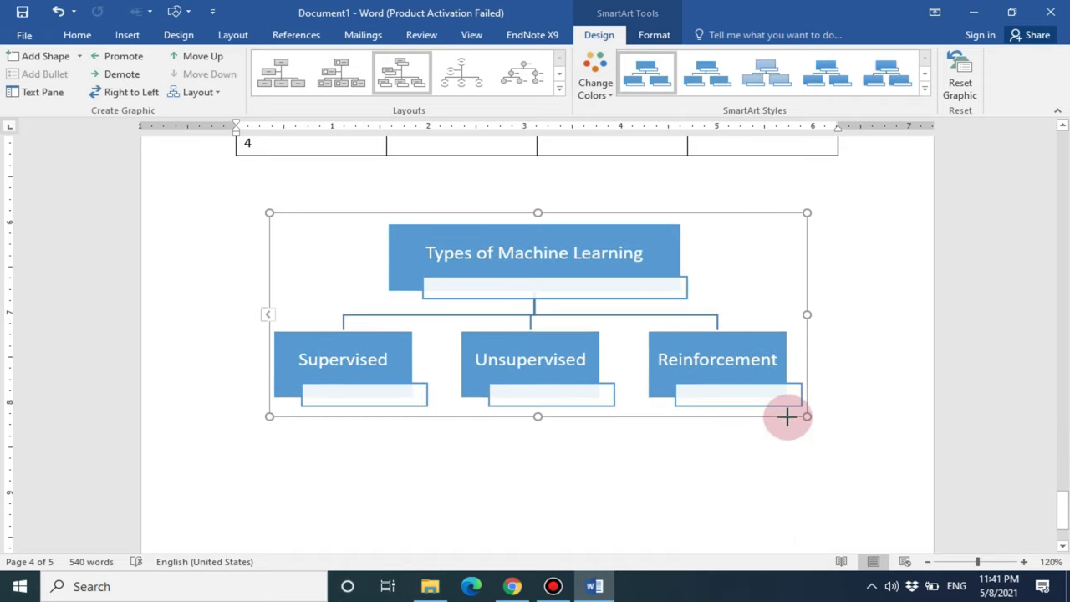
click(77, 34)
- Set the diagram text to Century Gothic 14 pt in a dark colour
click(165, 63)
text(Centaur)
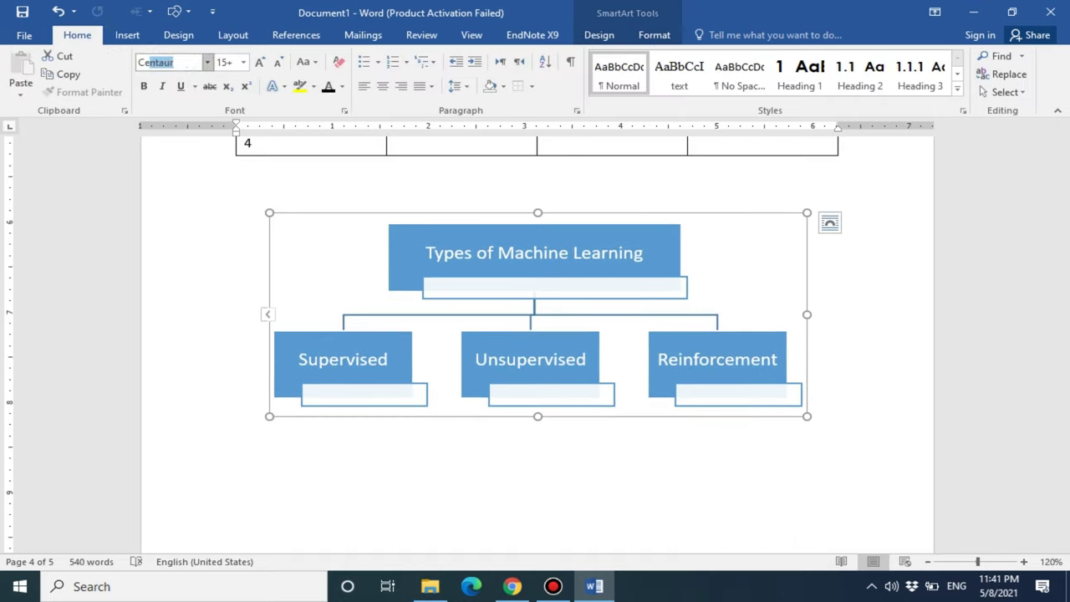
click(207, 62)
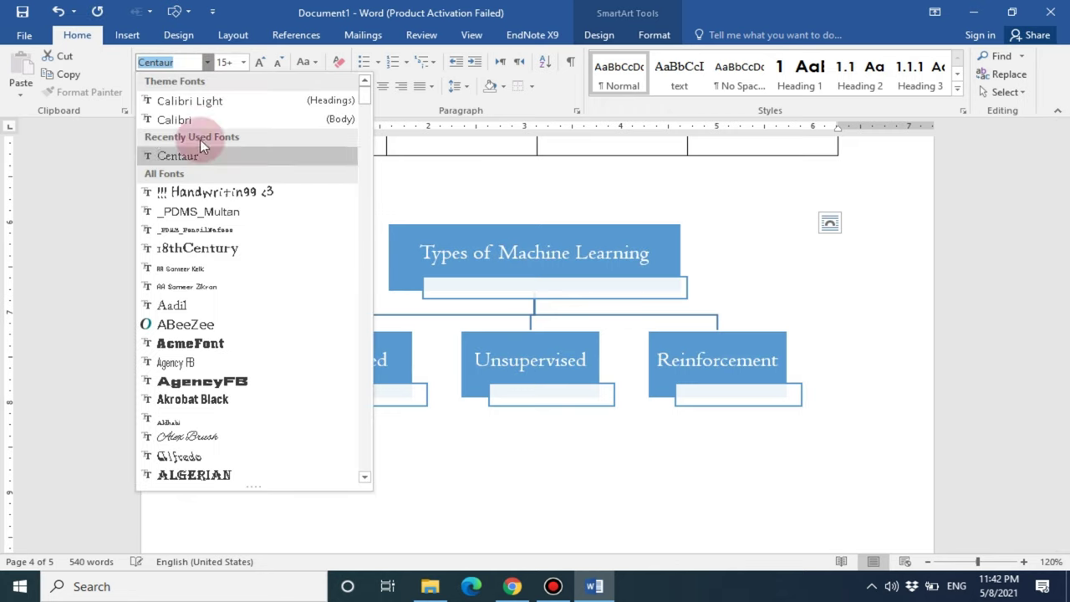
text(C)
text(tur)
text(r)
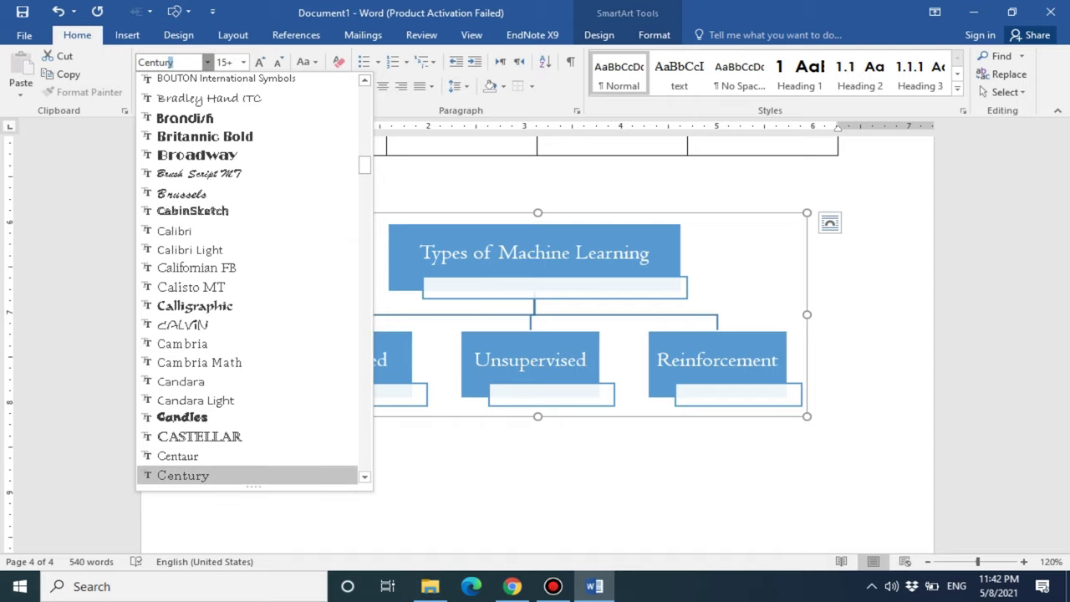
text( G)
key(Return)
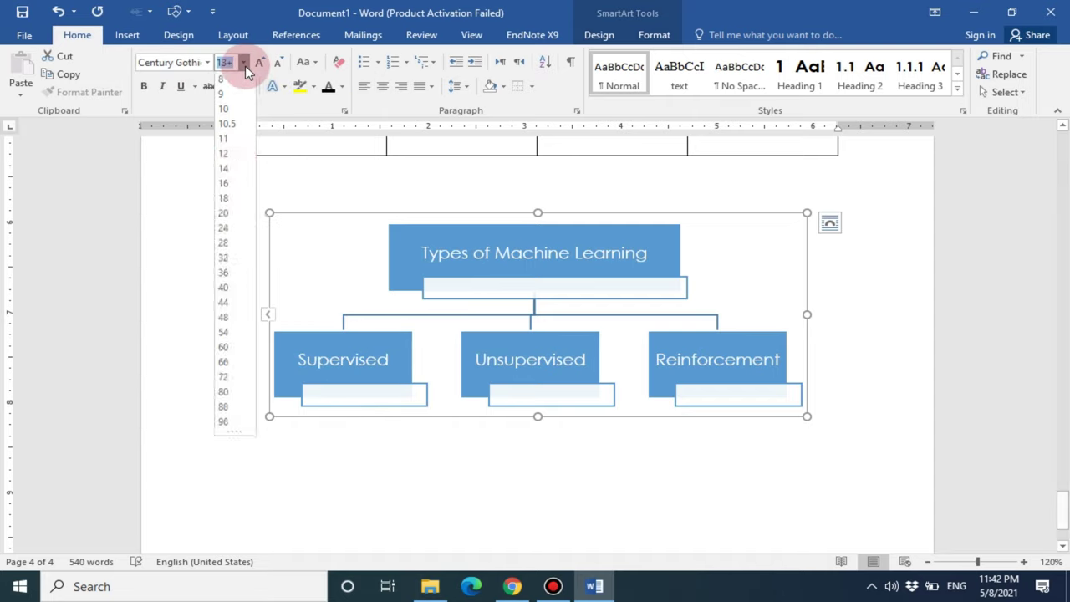
click(243, 62)
click(223, 169)
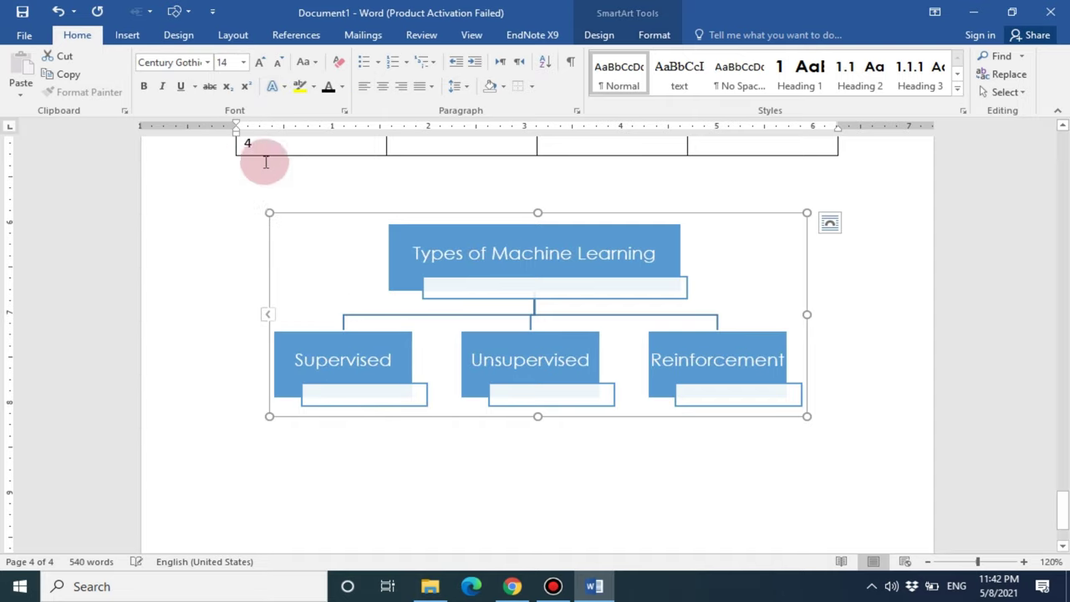
click(326, 87)
- Apply the first Colorful colour scheme to the diagram boxes
click(653, 34)
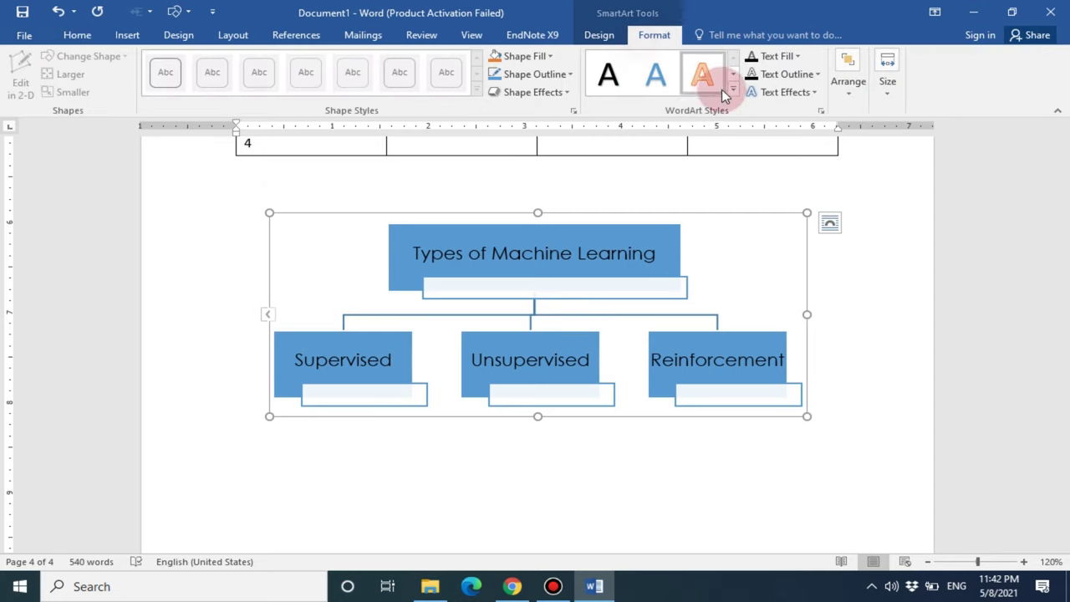
click(595, 35)
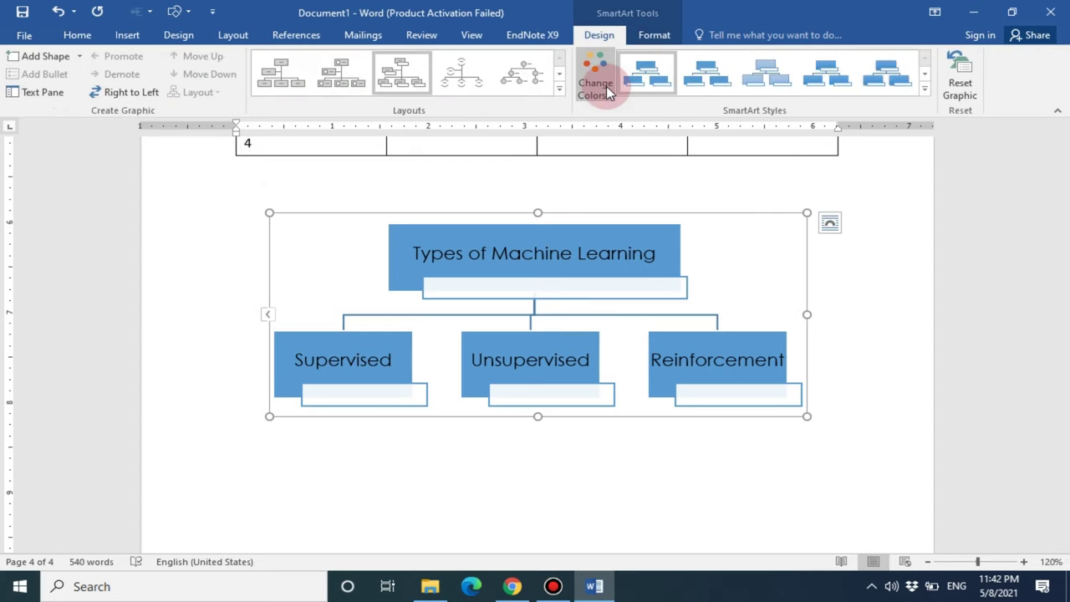
click(595, 84)
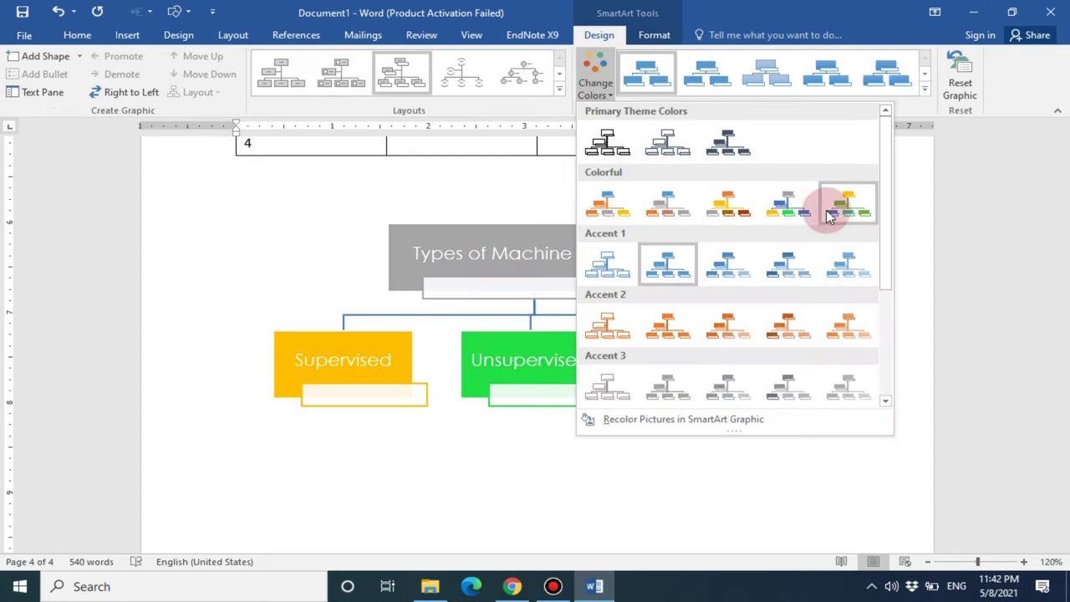
click(614, 209)
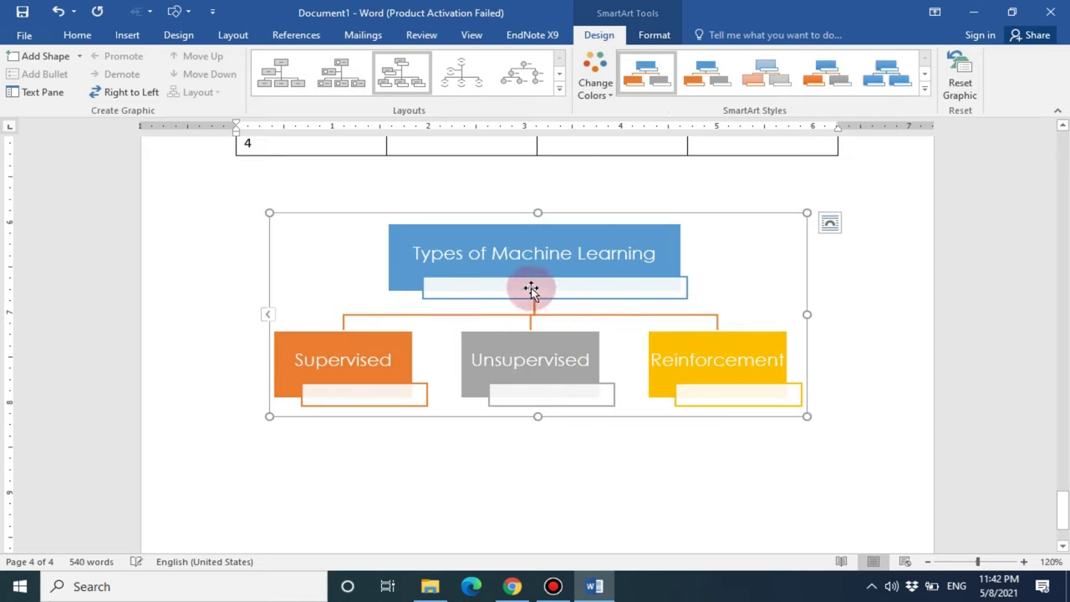
- Make the diagram text black and bold
click(76, 33)
click(329, 83)
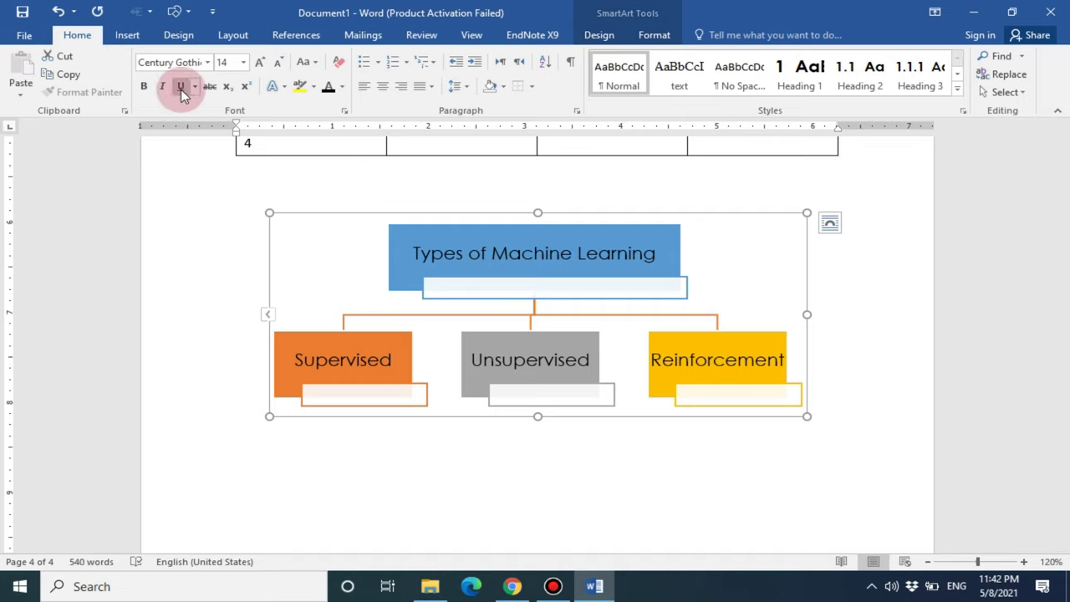
click(146, 86)
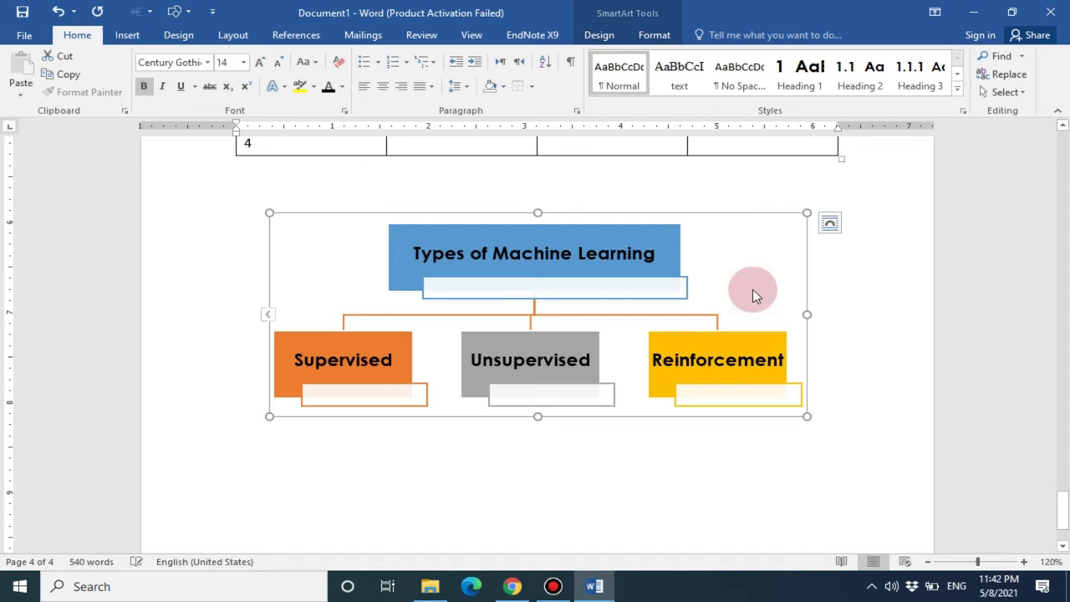
click(798, 391)
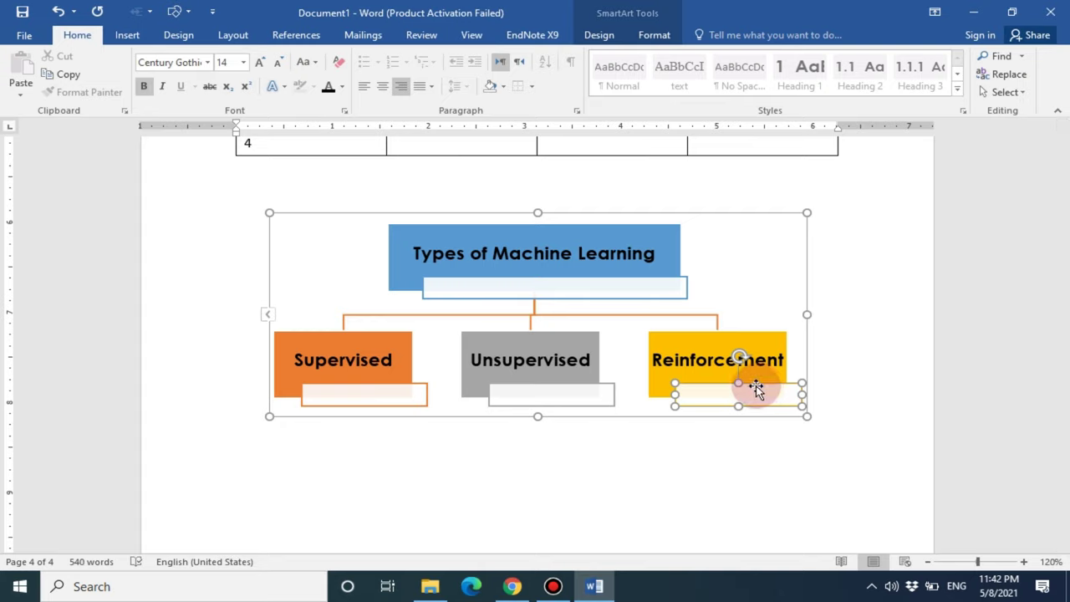
right_click(758, 387)
click(807, 234)
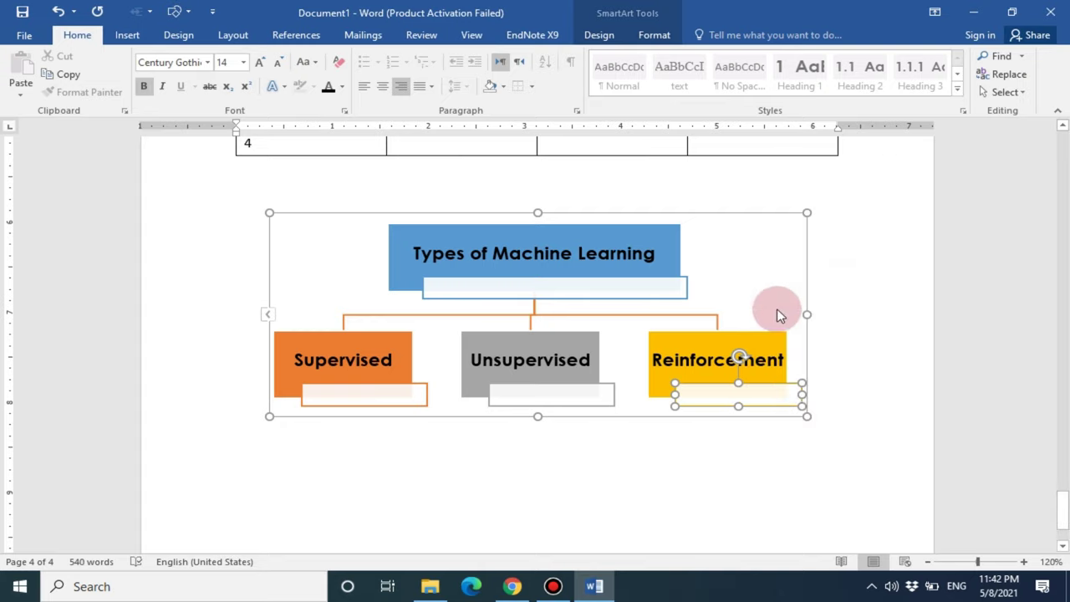
click(736, 222)
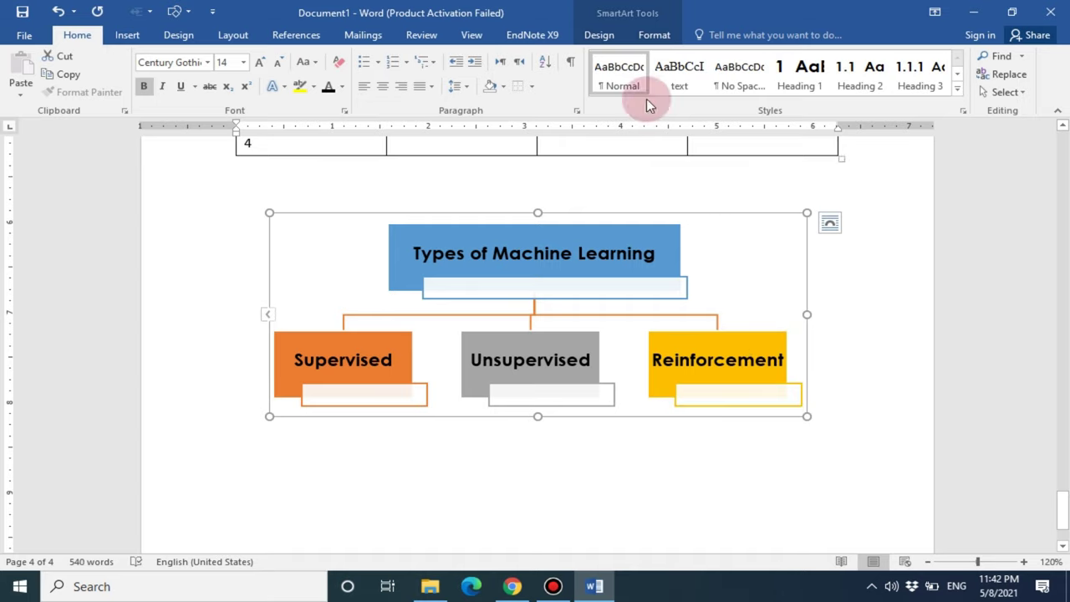
click(599, 34)
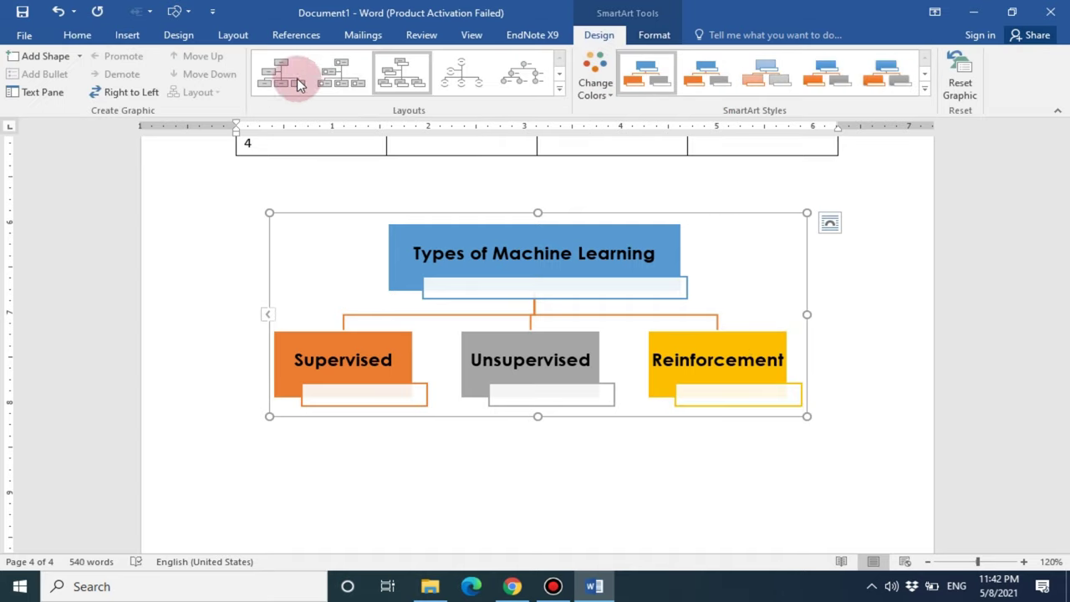
- Apply the Organization Chart layout, widen the title box to one line, and make the category boxes 0.6" tall
click(270, 79)
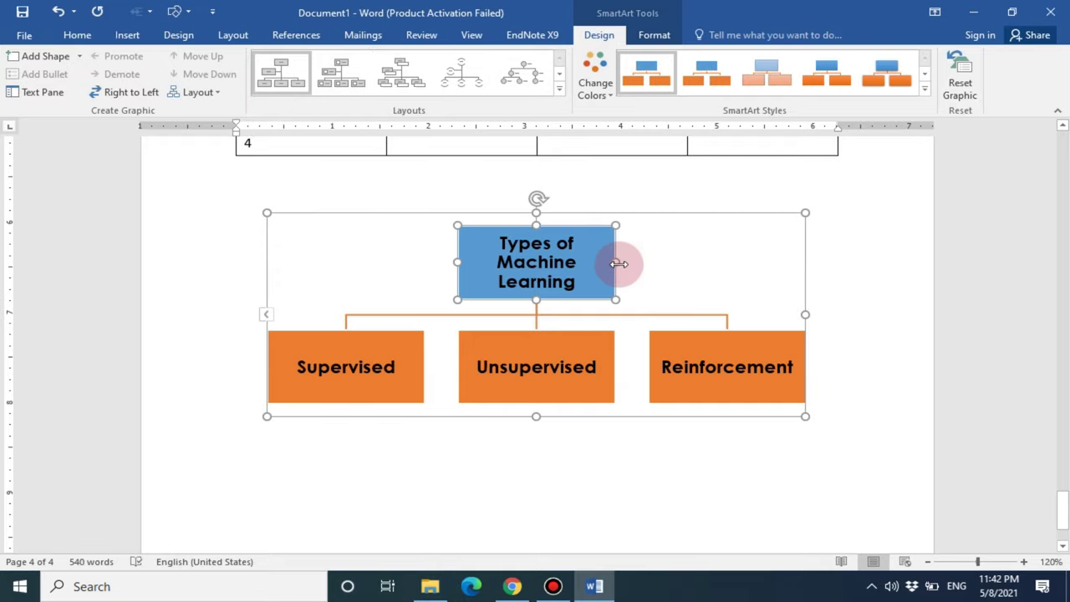
drag(619, 264, 702, 260)
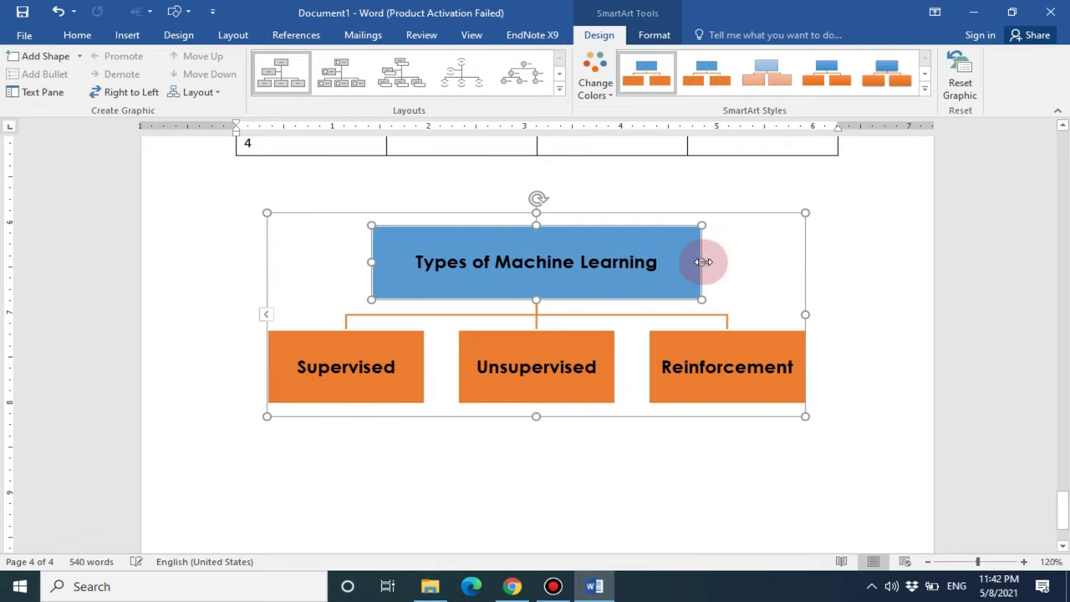
ctrl+click(537, 346)
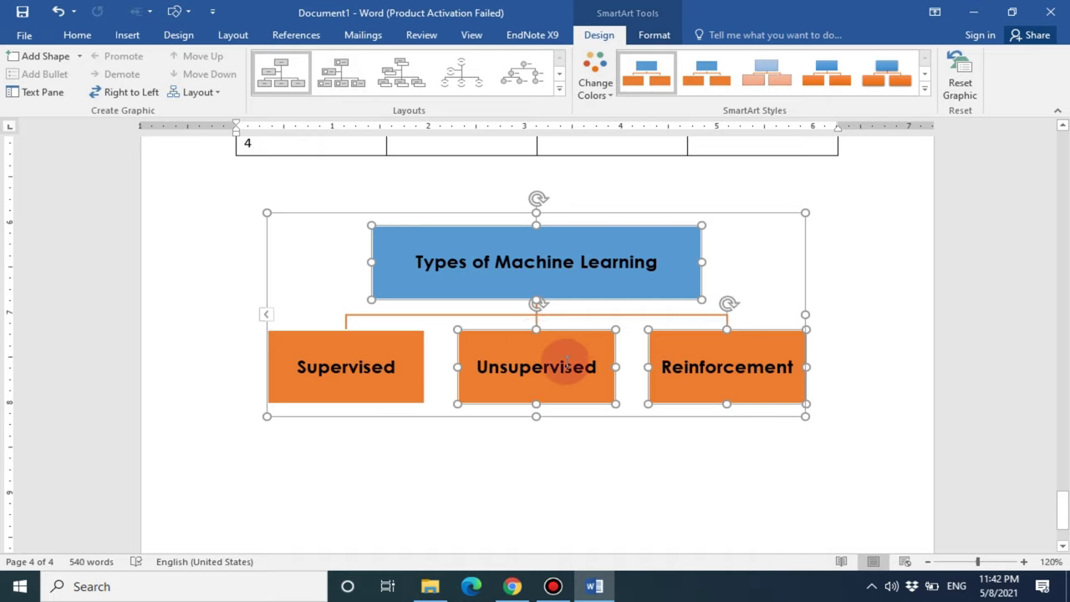
ctrl+click(397, 342)
click(653, 35)
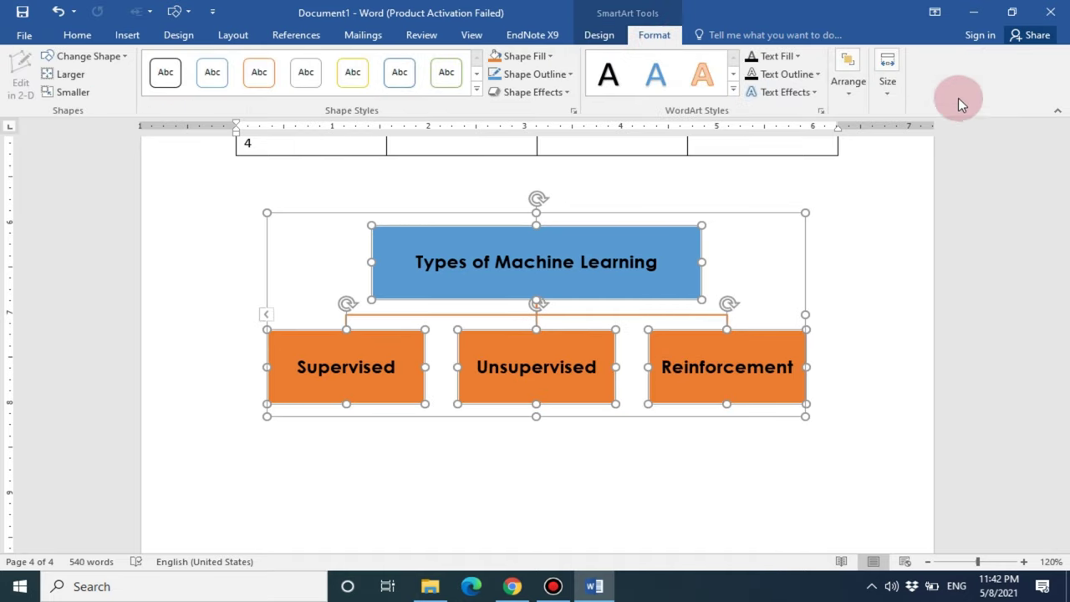
click(887, 81)
click(980, 138)
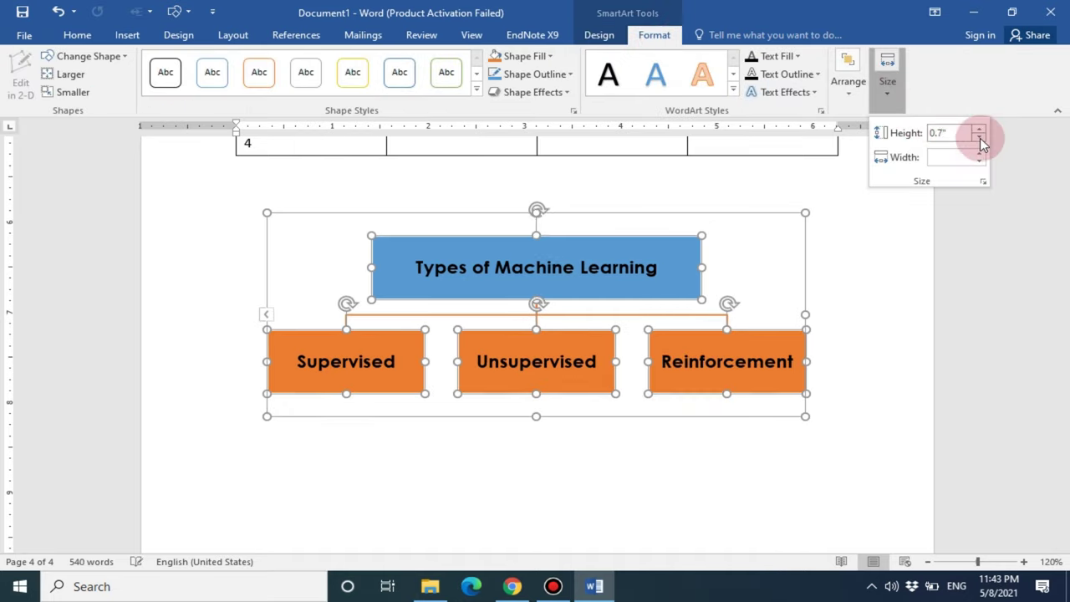
click(980, 138)
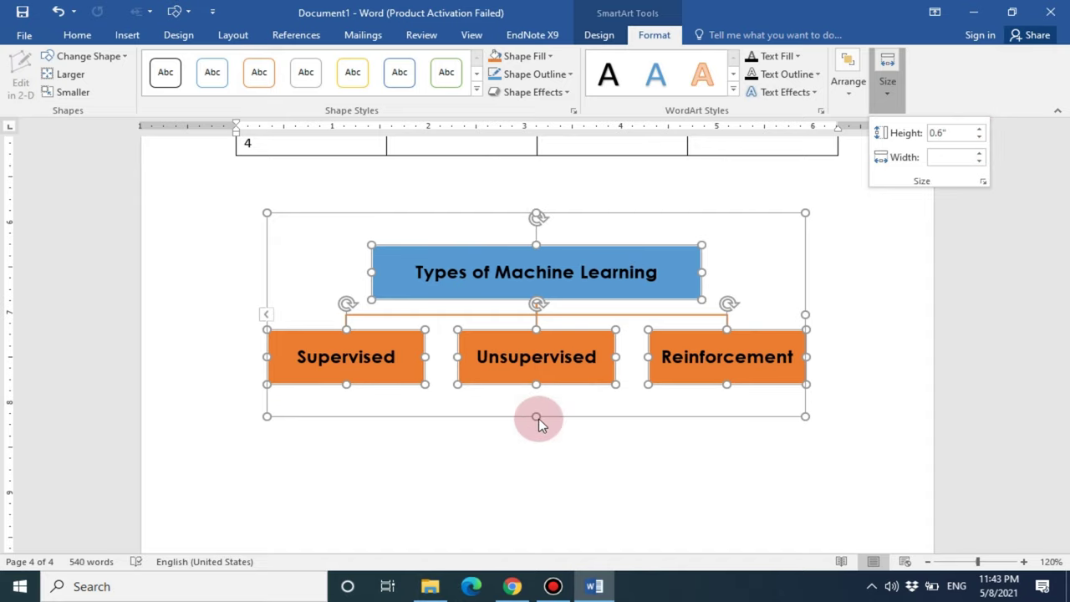
- Try making the diagram frame taller, undo that, and reselect the title box and diagram frame
drag(536, 416, 536, 456)
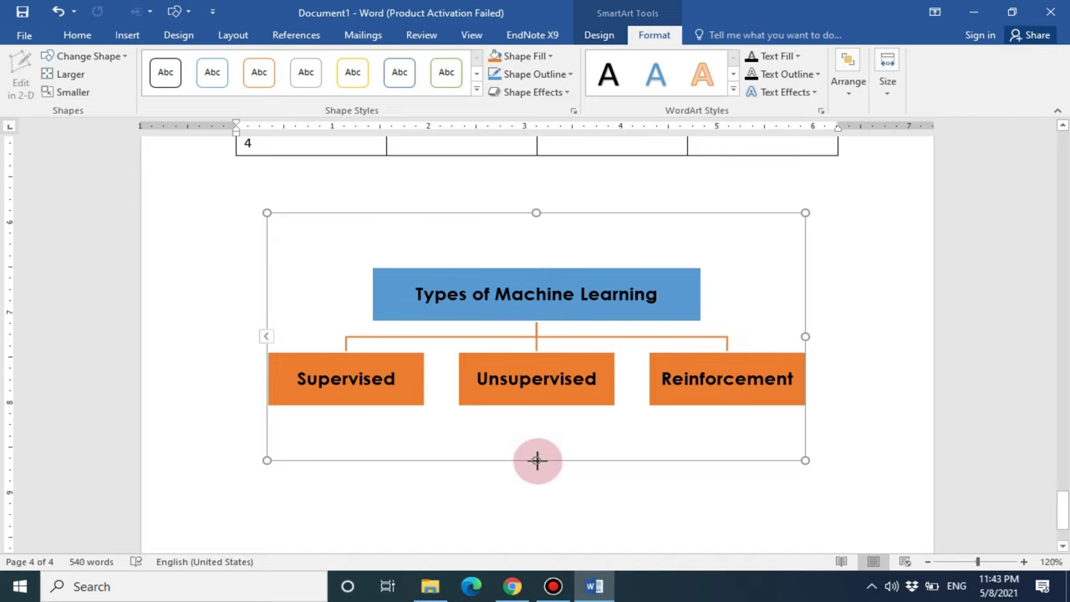
key(ctrl+z)
click(878, 347)
click(793, 248)
click(651, 189)
click(617, 270)
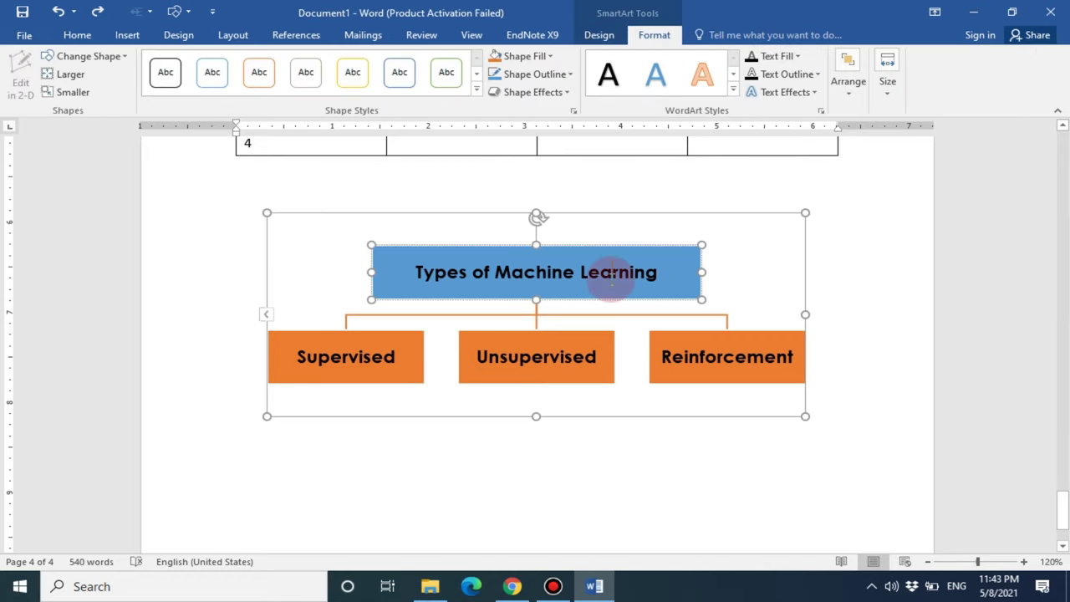
click(593, 212)
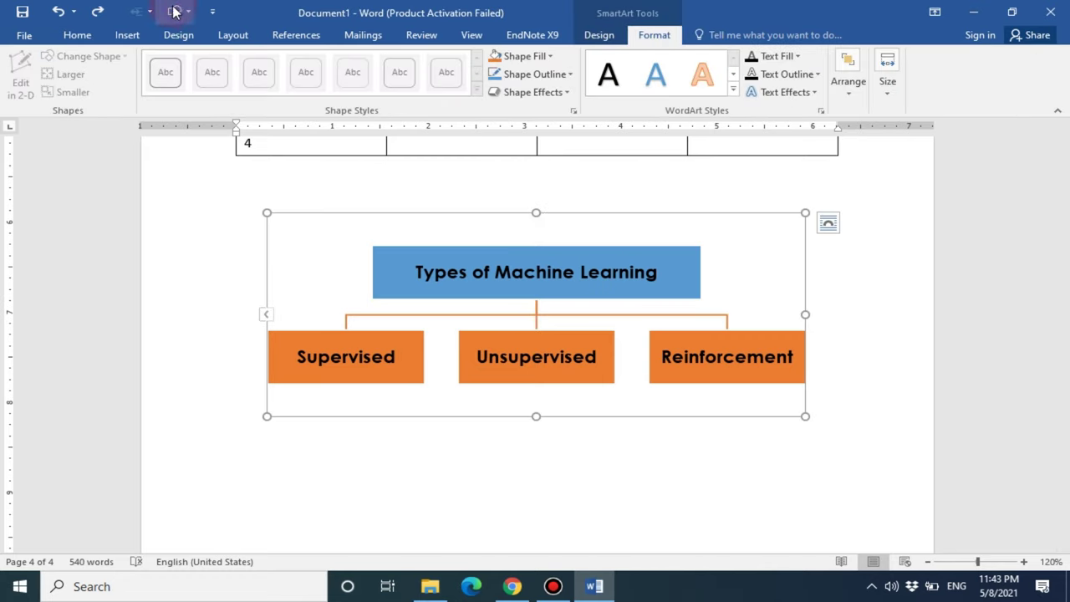
click(76, 38)
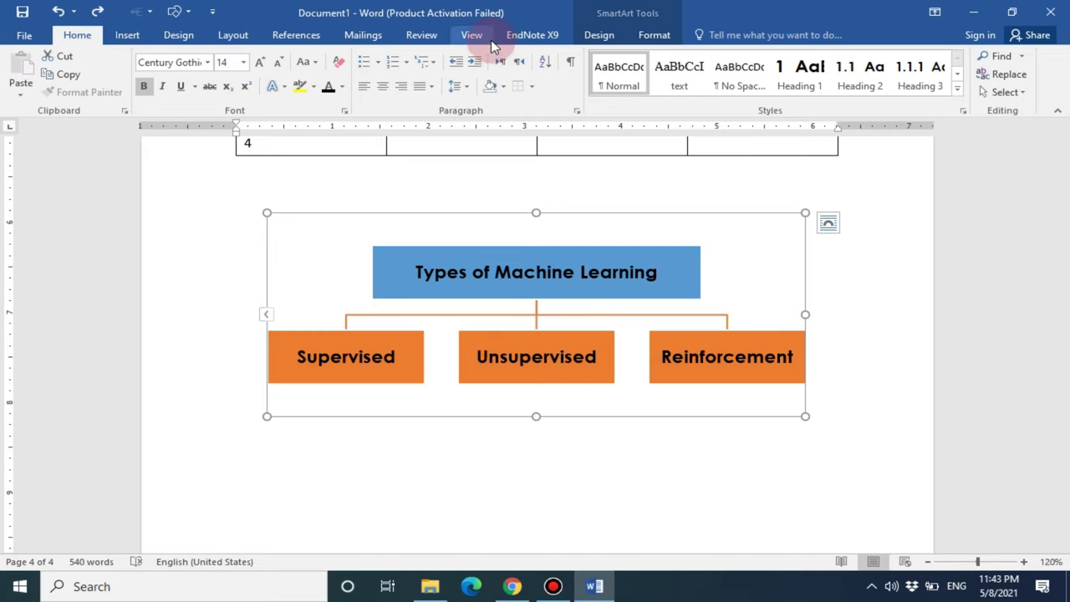
- Insert a Figure caption without chapter numbering reading 'Figure 1. Types of Machine Learning'
click(318, 38)
click(521, 83)
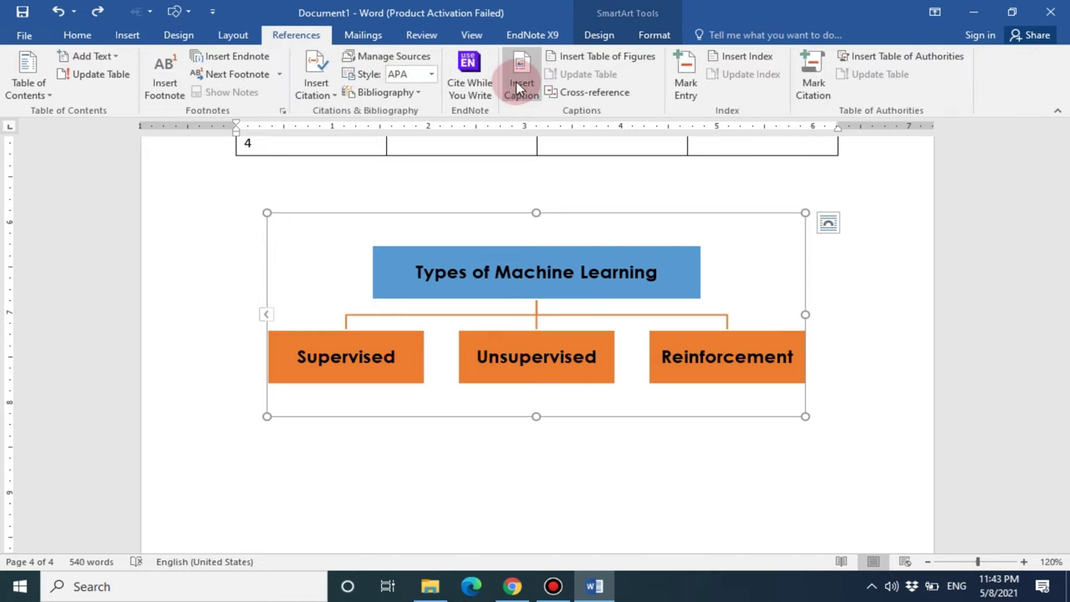
click(496, 264)
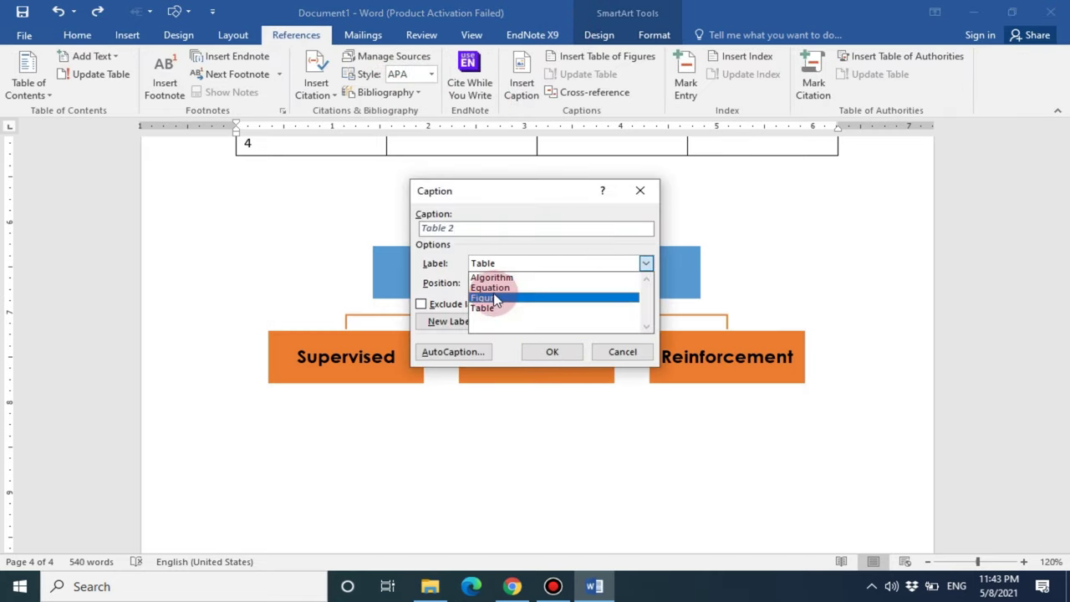
click(493, 285)
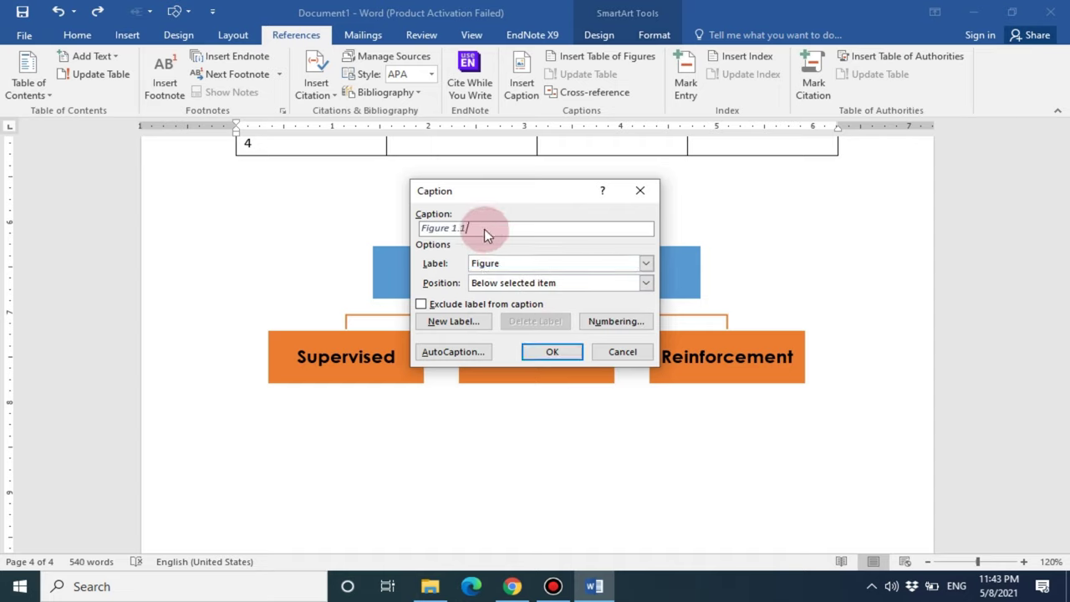
click(602, 323)
click(445, 255)
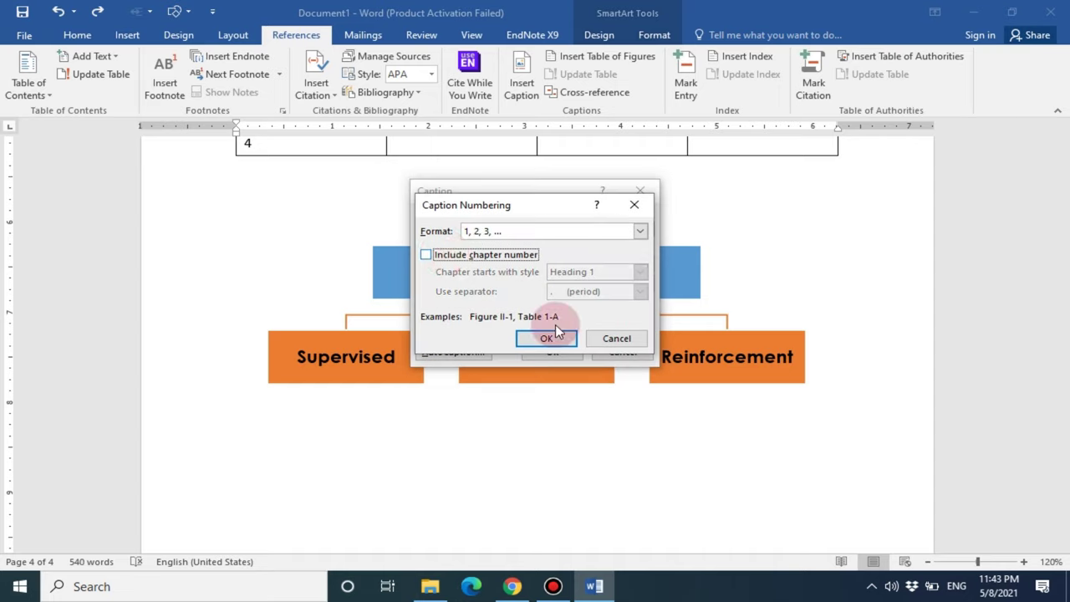
click(546, 338)
text(. Tt)
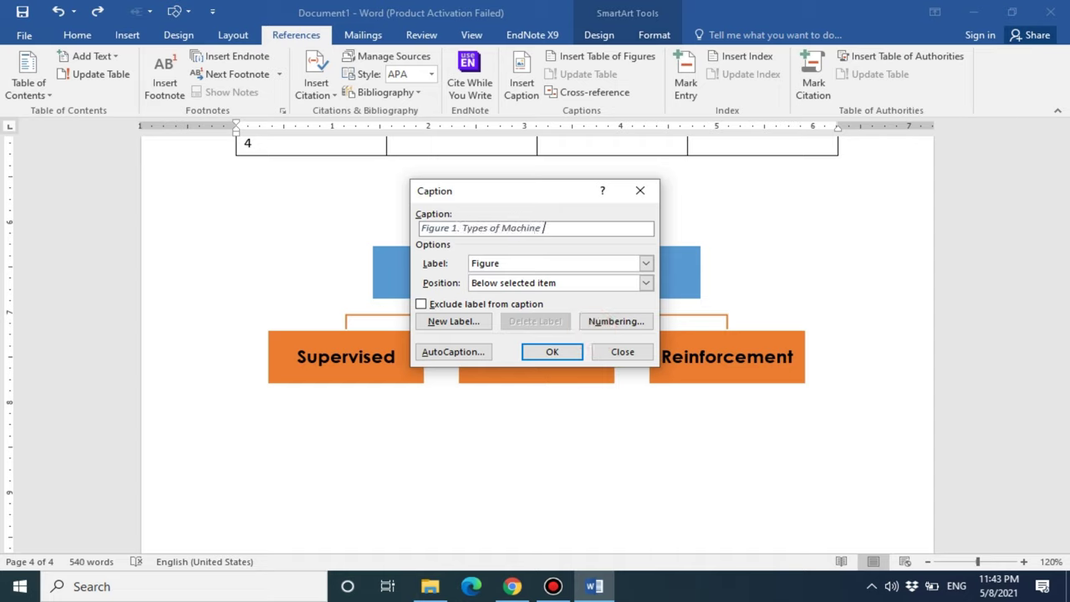
key(Return)
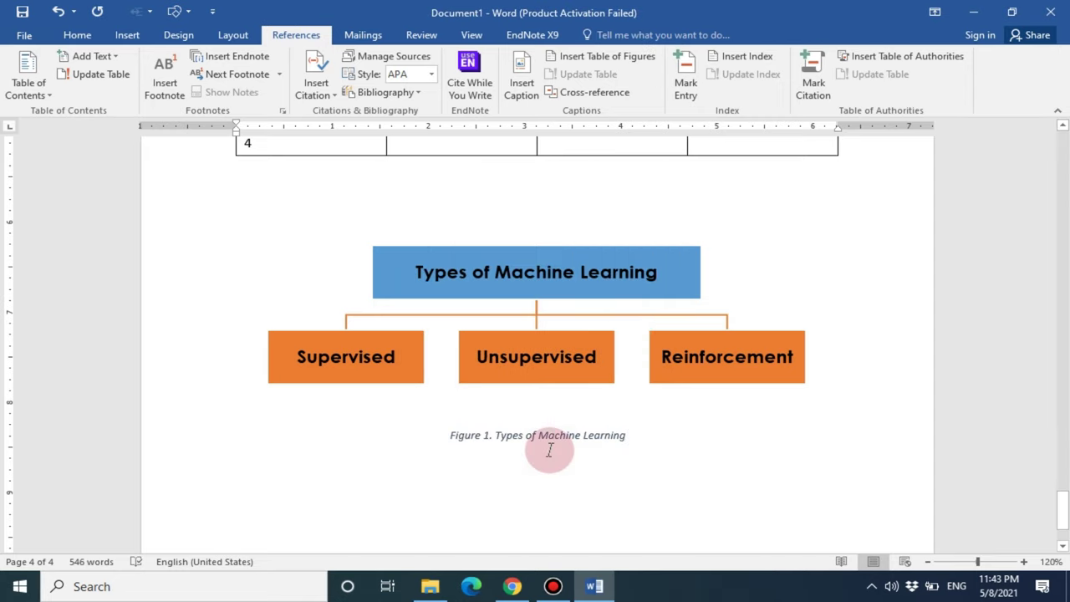
- Format the caption line in Times New Roman, size 10
triple_click(536, 436)
click(79, 36)
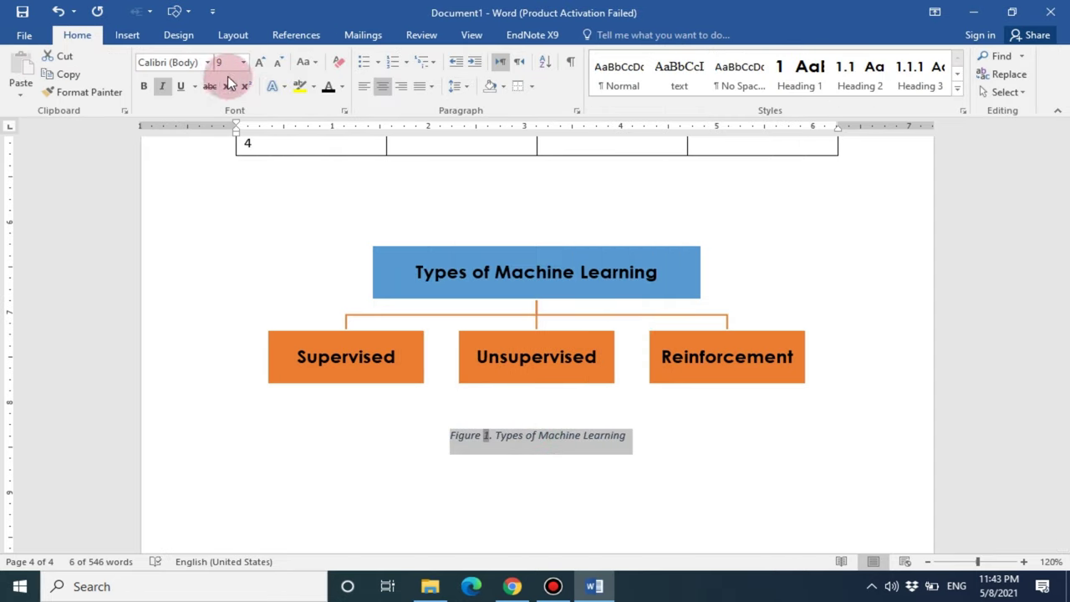
click(180, 62)
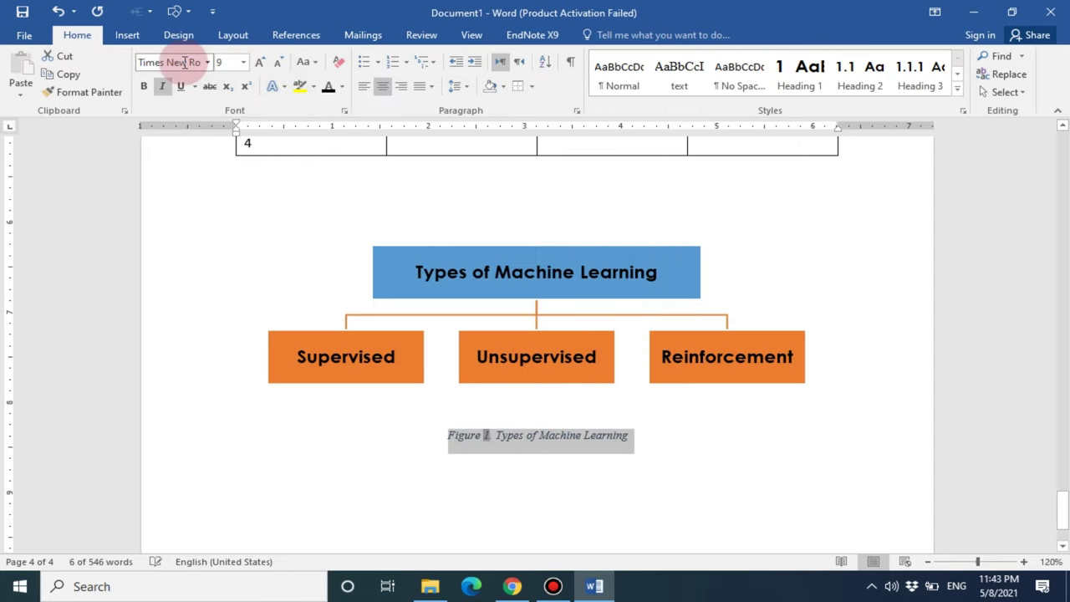
click(259, 61)
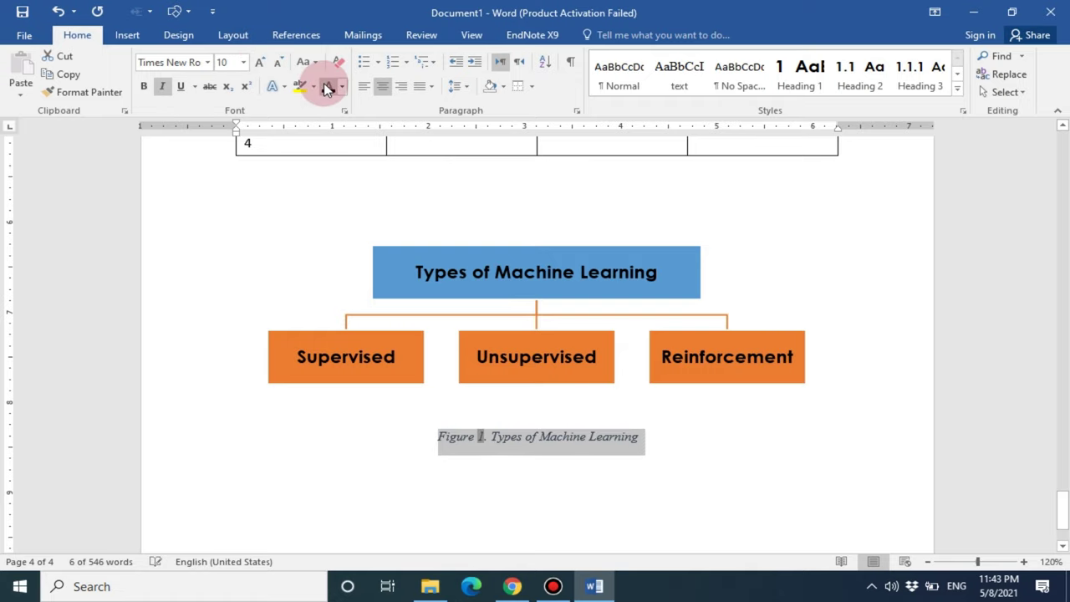
- Scroll back up and place the cursor on the blank page after the cover
click(700, 412)
scroll(699, 412, up, 5)
scroll(700, 412, up, 2)
scroll(701, 412, up, 10)
scroll(701, 412, up, 10)
scroll(700, 413, up, 5)
scroll(700, 412, down, 3)
click(537, 421)
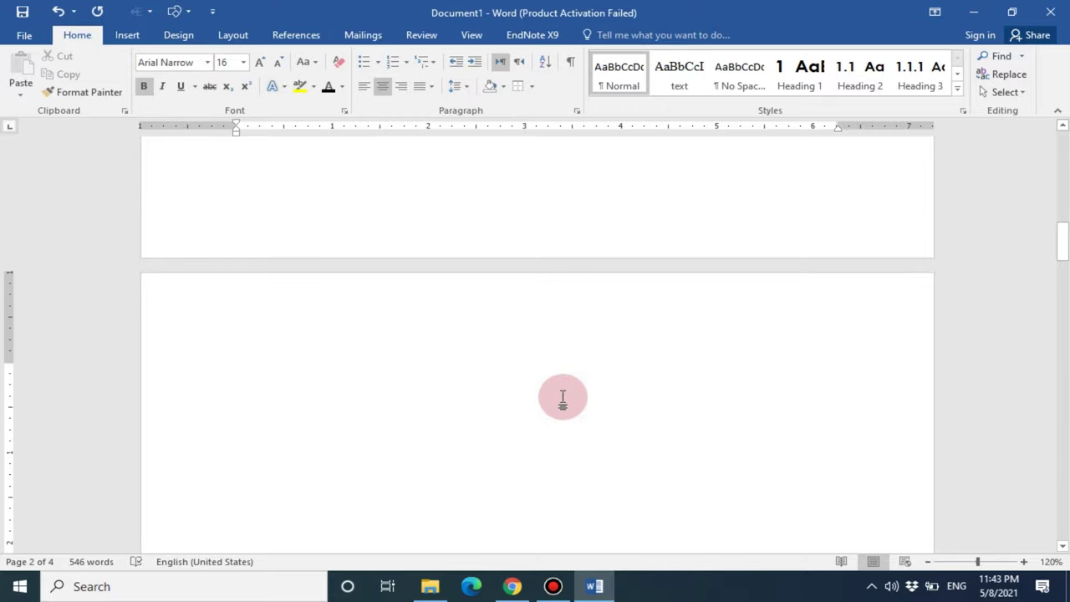
- Insert Automatic Table 1 table of contents on the blank page
click(546, 400)
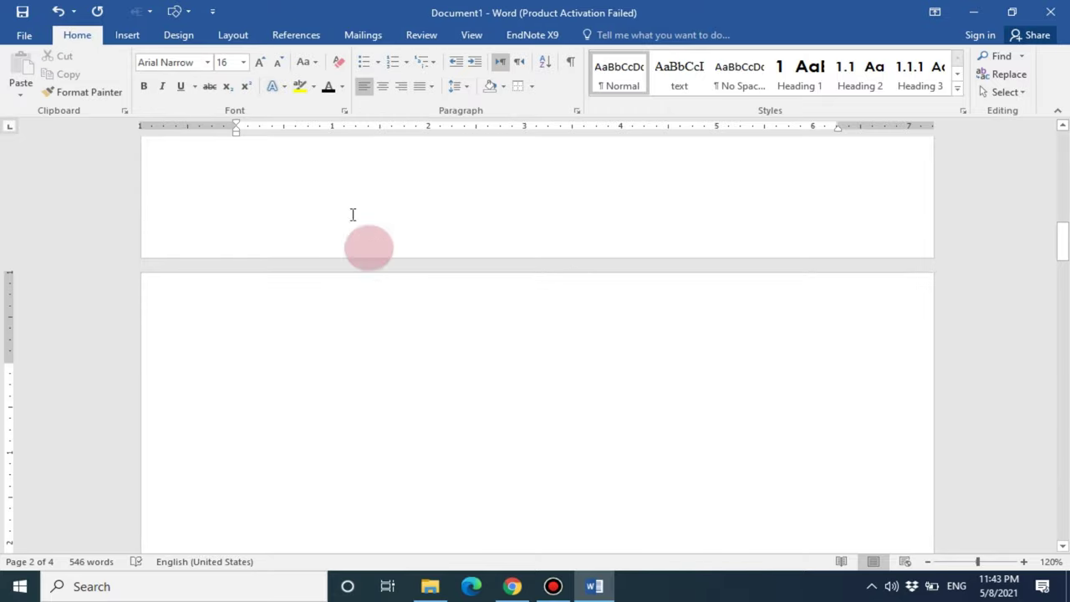
click(129, 35)
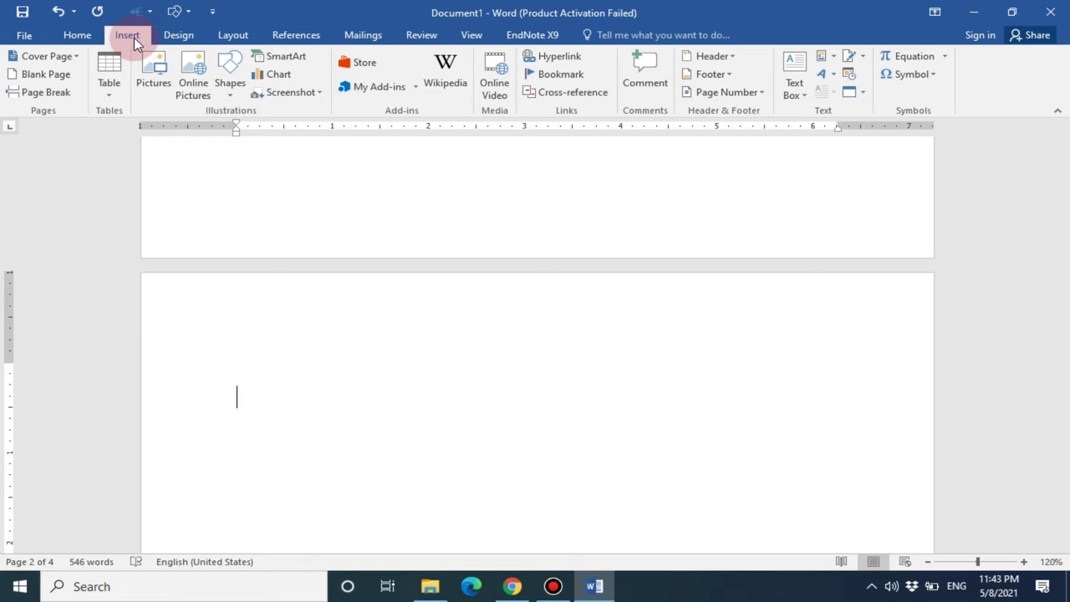
click(299, 35)
click(28, 77)
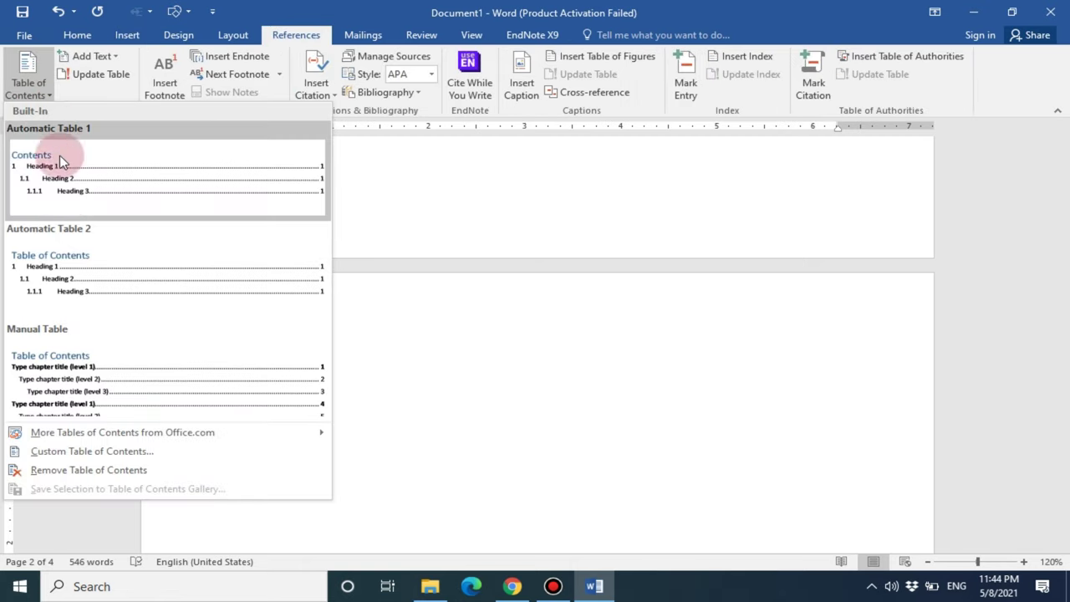
click(72, 280)
scroll(311, 315, up, 3)
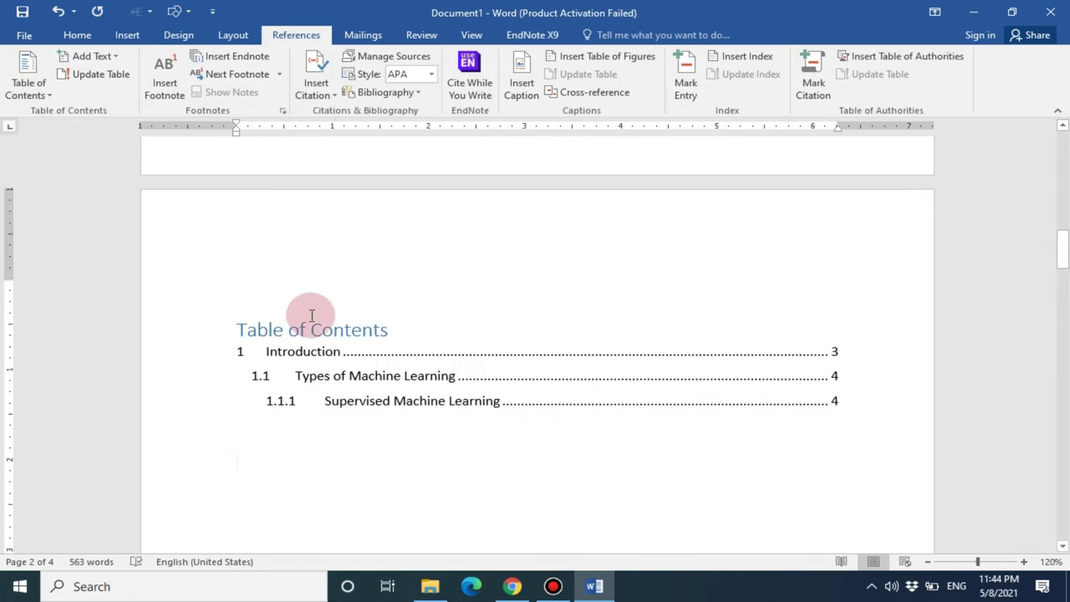
- Make the Table of Contents title bold Century Gothic
click(310, 346)
triple_click(322, 327)
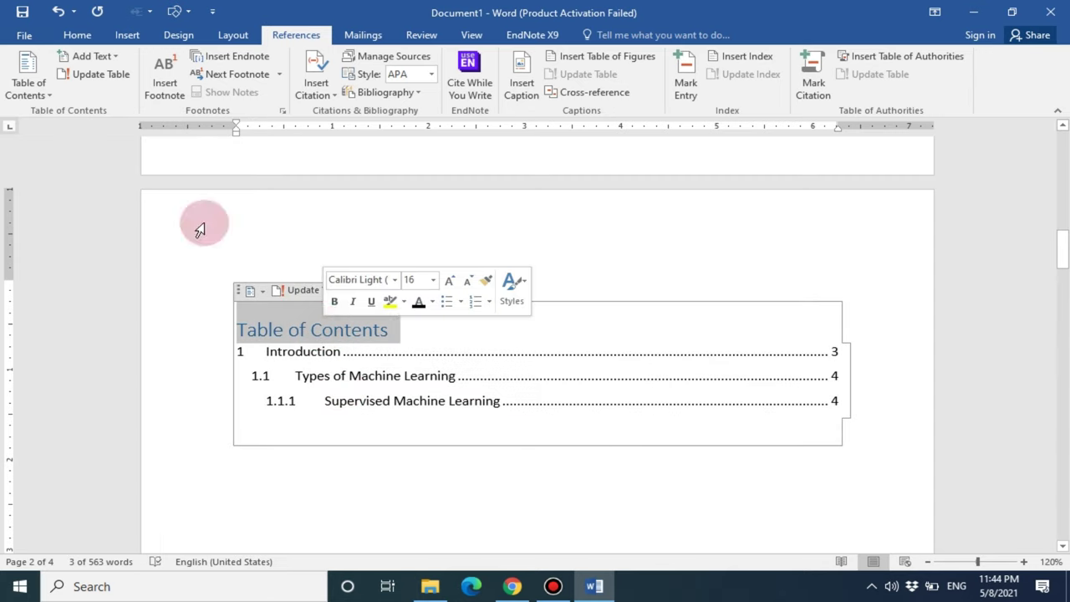
click(73, 33)
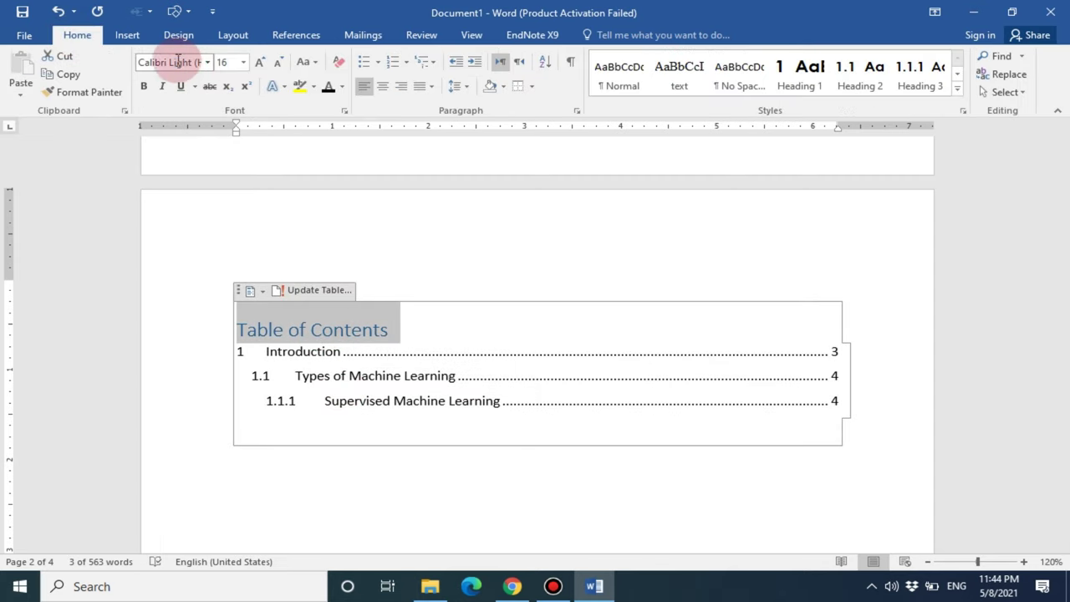
text(C)
text(entury Gothi)
key(Return)
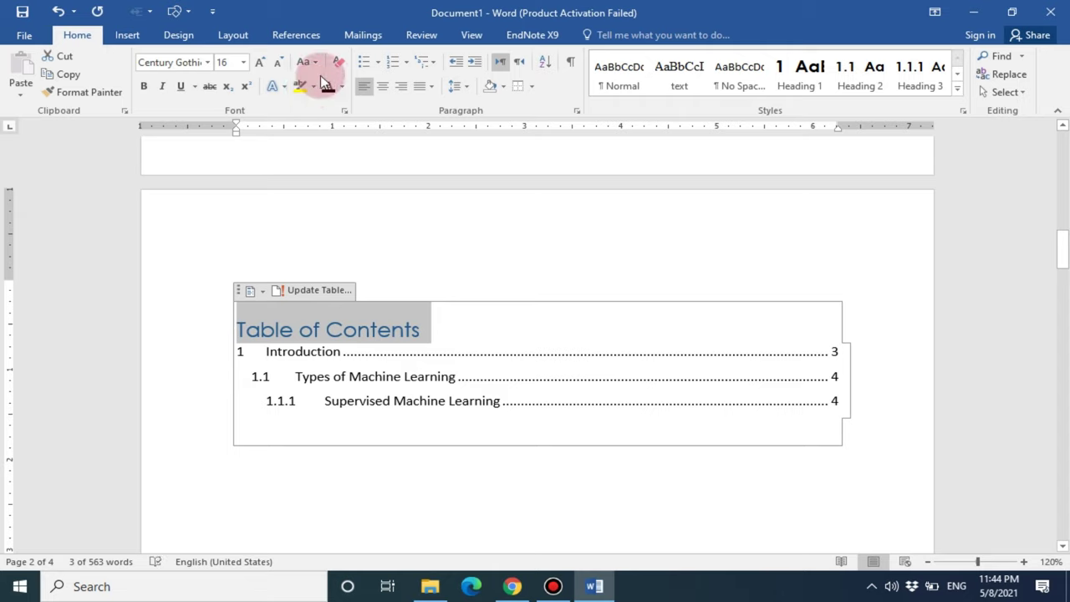
click(144, 93)
- Set the three contents entries to Century Gothic, 12 pt
click(513, 387)
drag(502, 401, 248, 356)
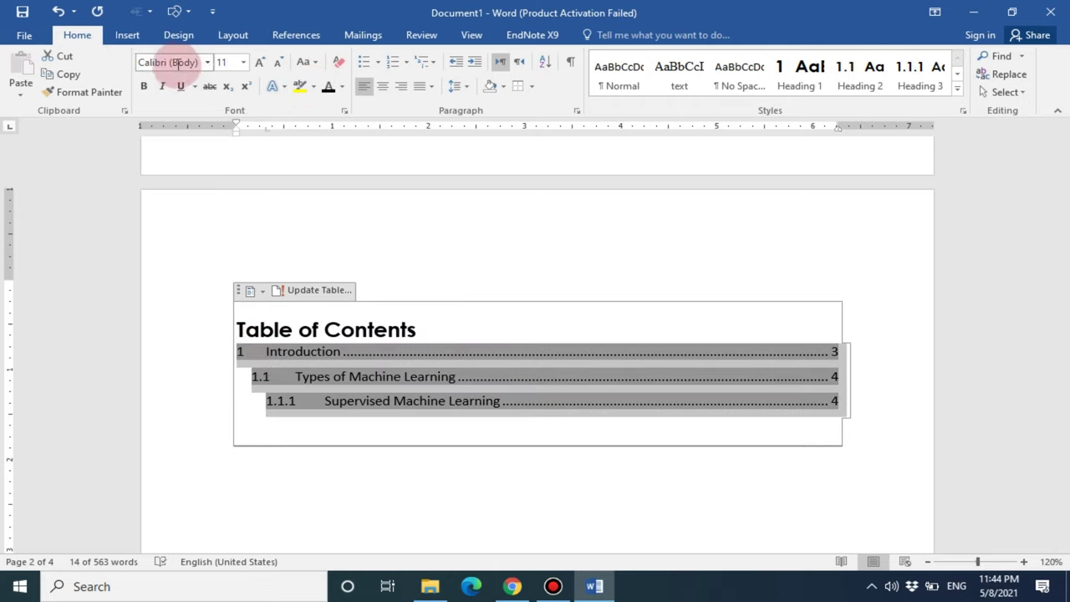
click(292, 69)
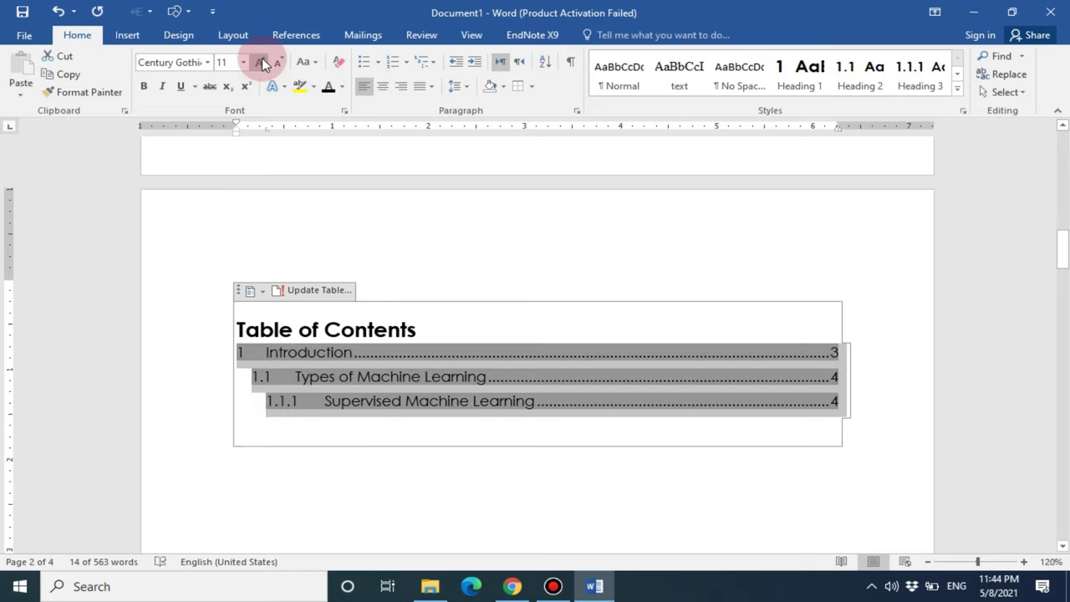
click(261, 62)
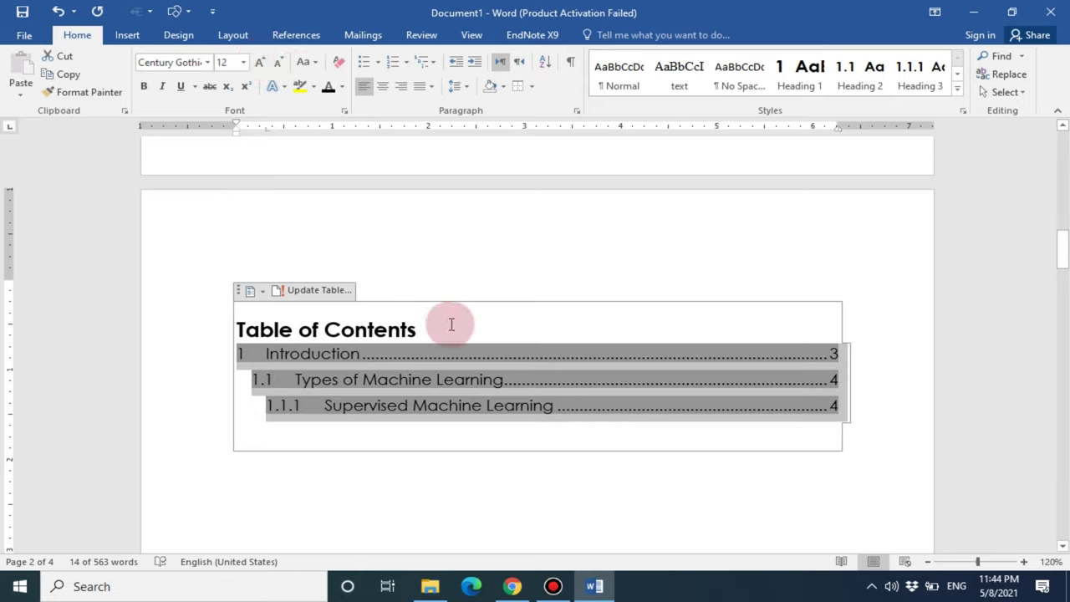
- Give the contents entries 1.5 line spacing
click(560, 429)
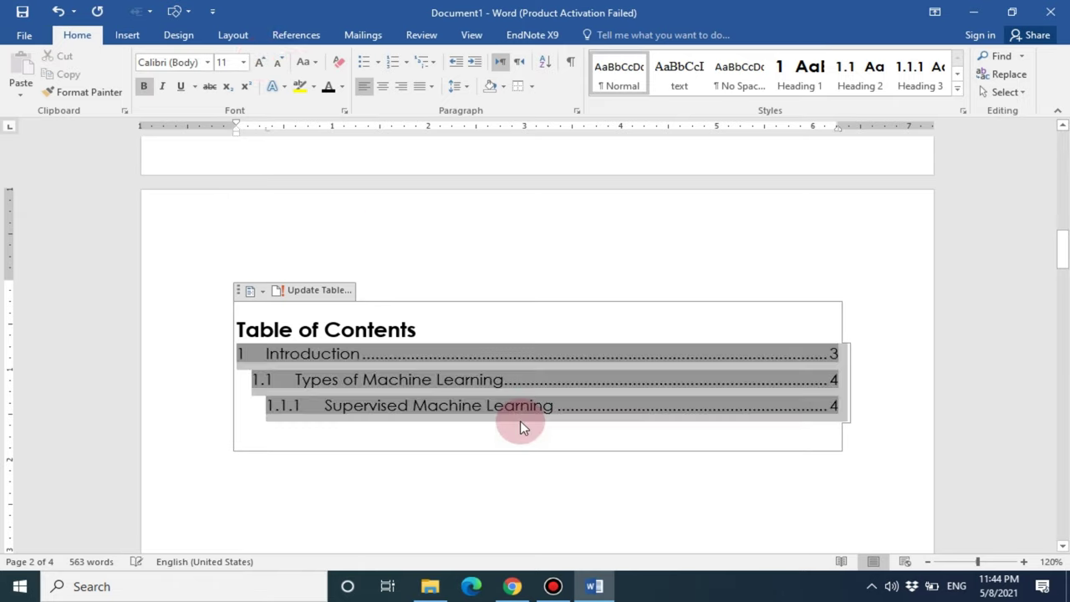
click(520, 420)
click(479, 418)
click(474, 431)
drag(350, 363, 250, 353)
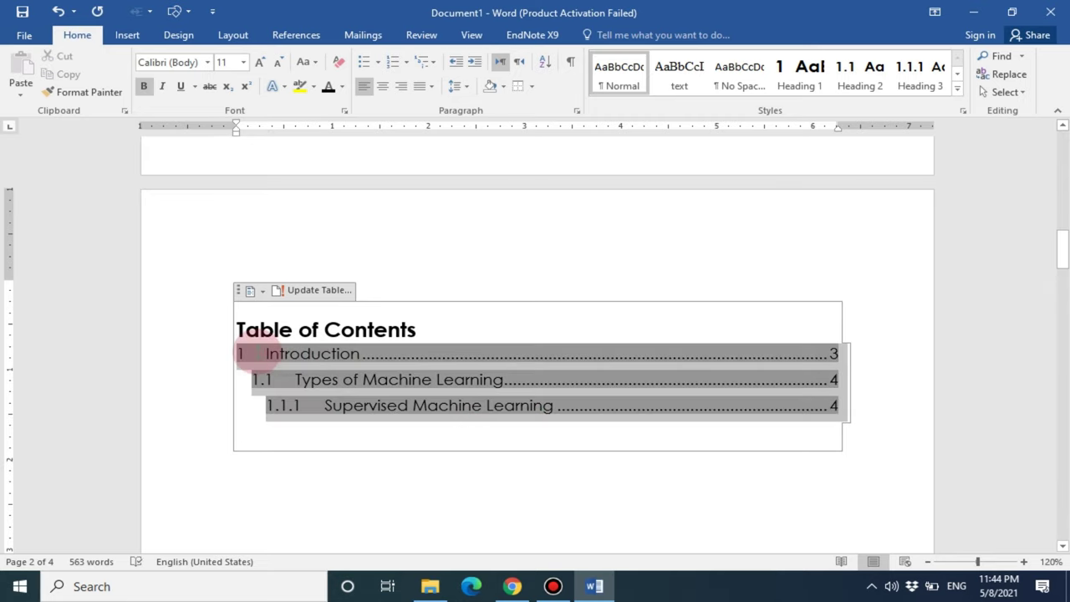
click(455, 86)
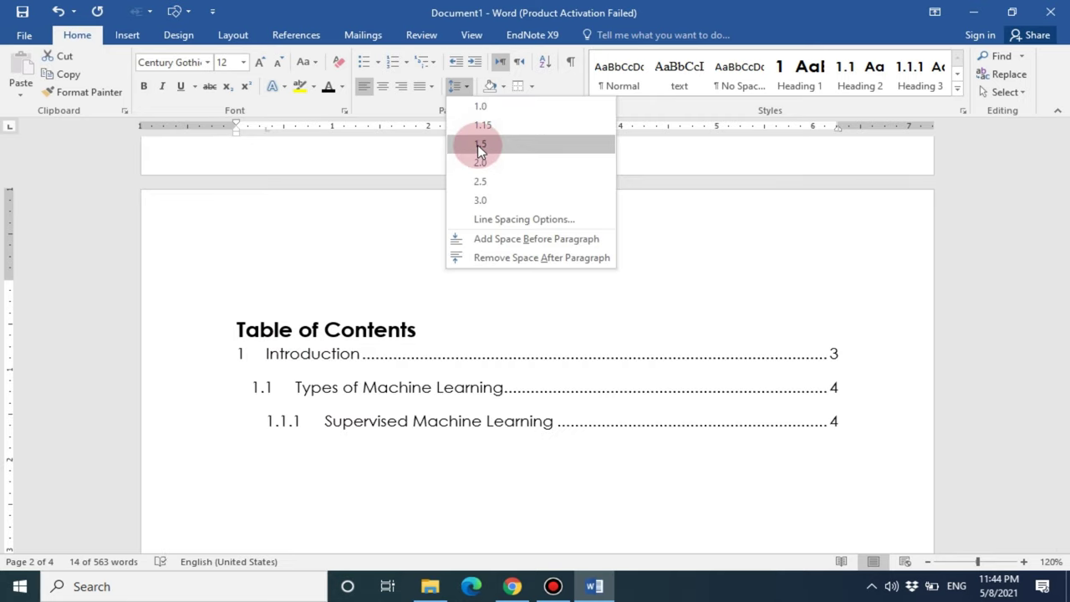
click(482, 144)
click(883, 418)
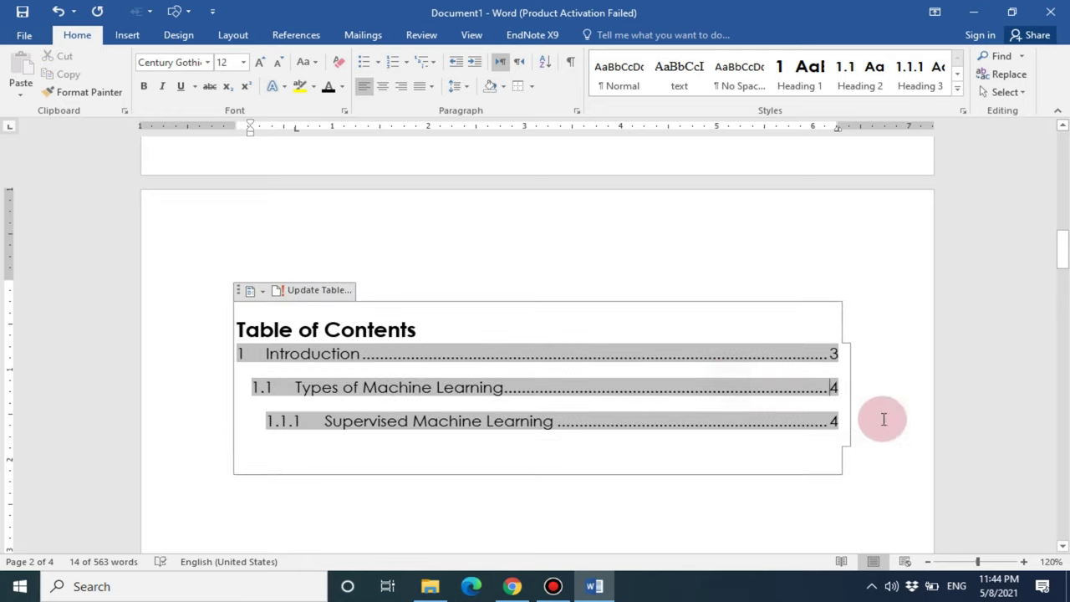
scroll(767, 318, down, 3)
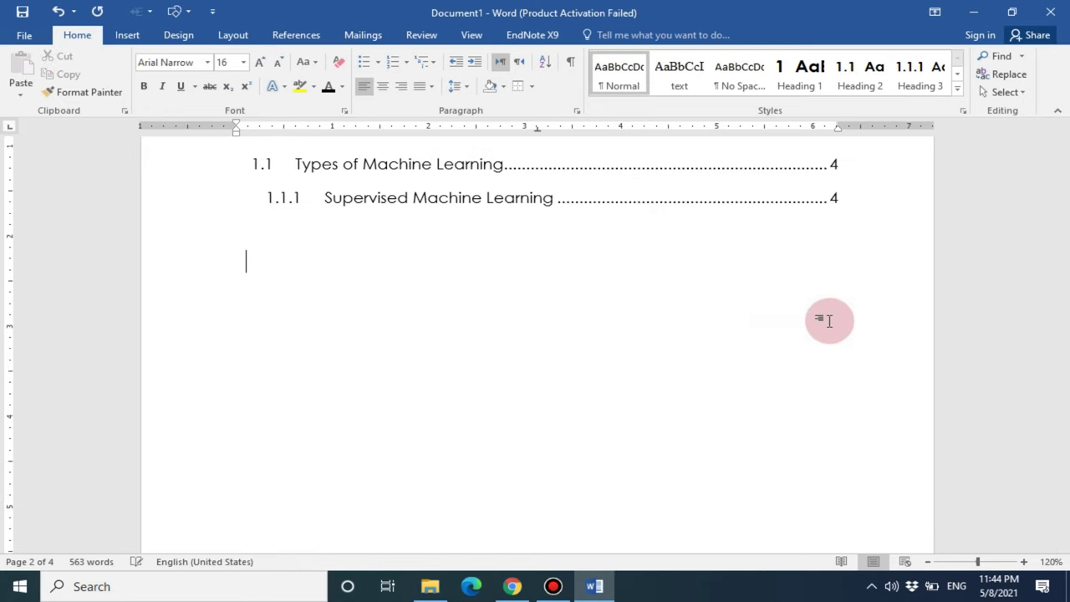
- Type the List of Tables and List of Figures headings and make List of Tables bold Century Gothic
scroll(829, 320, up, 3)
scroll(836, 312, down, 1)
key(Return)
text(List of Figures)
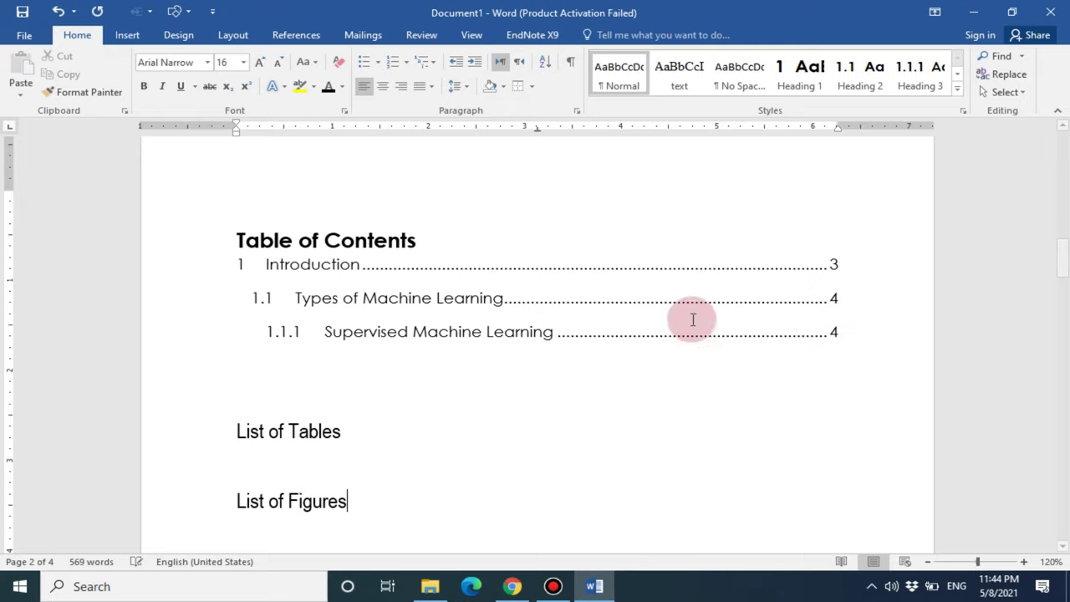
triple_click(288, 432)
click(181, 62)
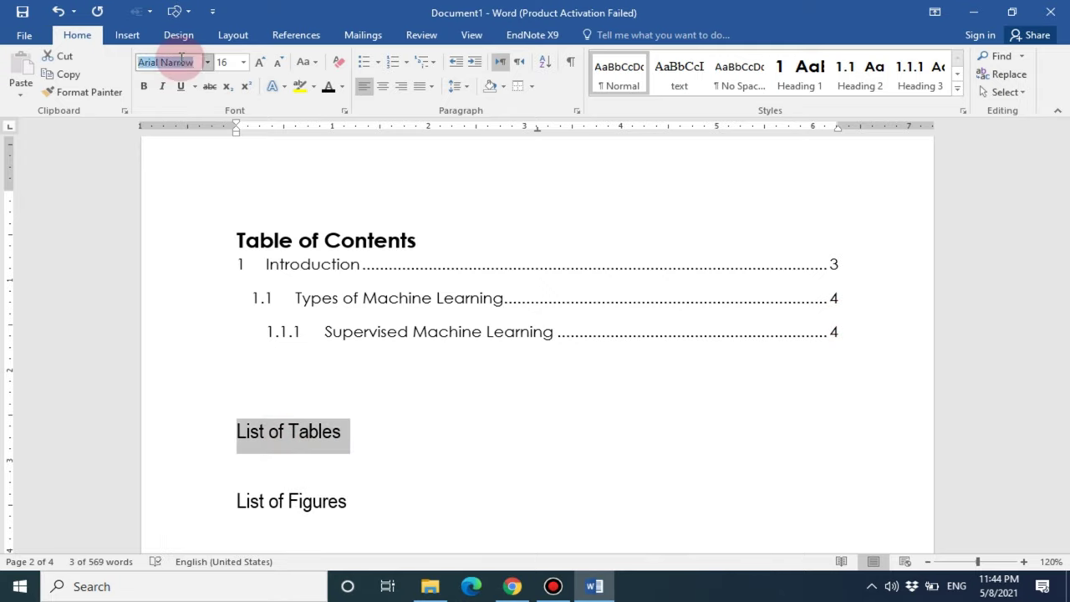
text(C)
text(entury Gothi)
key(Return)
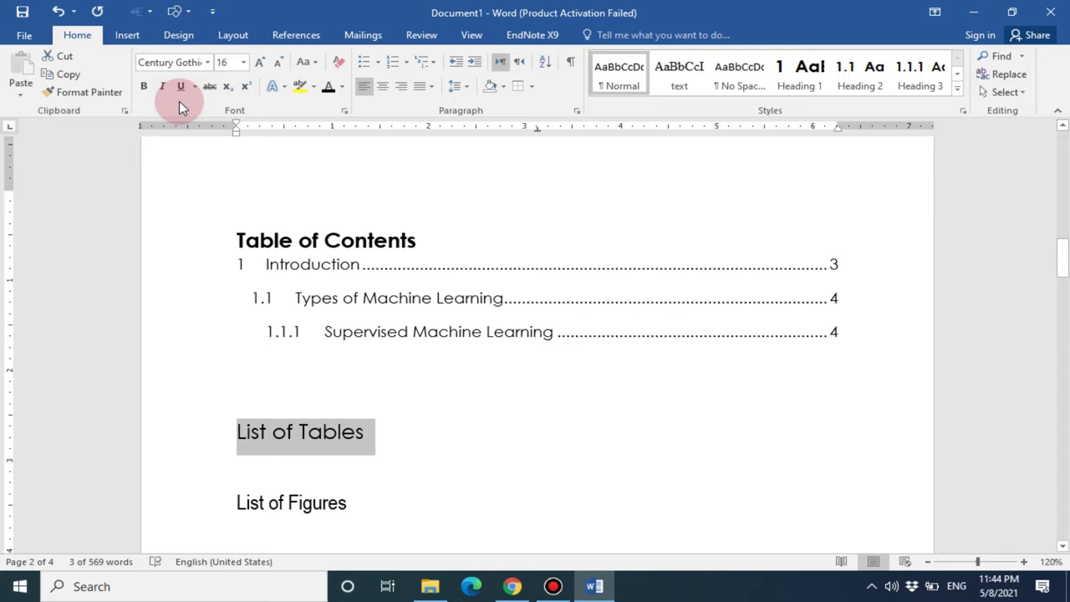
click(145, 87)
- Make the List of Figures heading bold Century Gothic
click(267, 238)
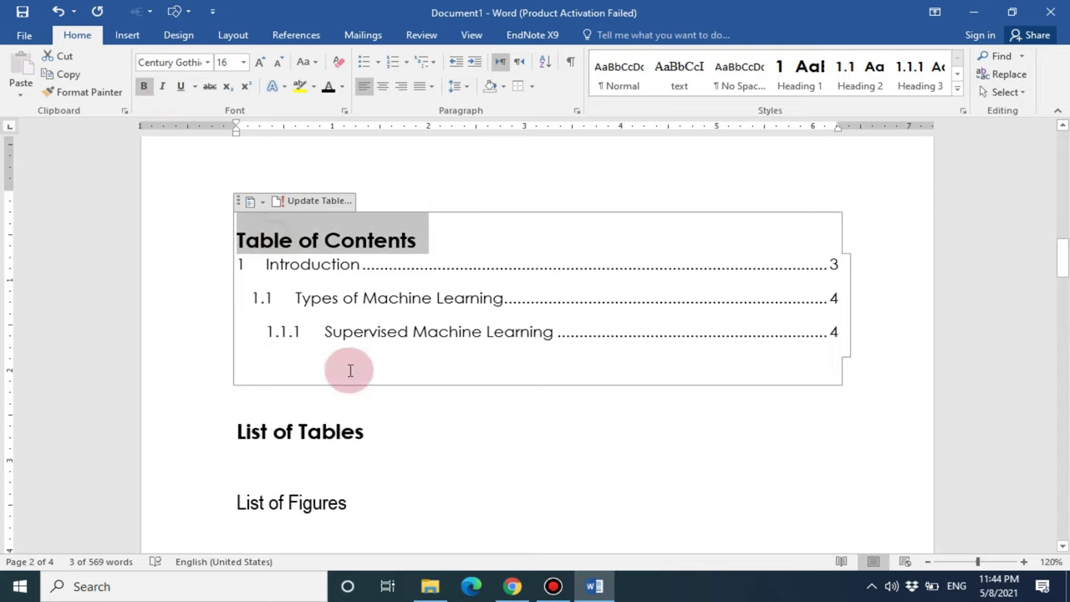
triple_click(308, 493)
click(173, 62)
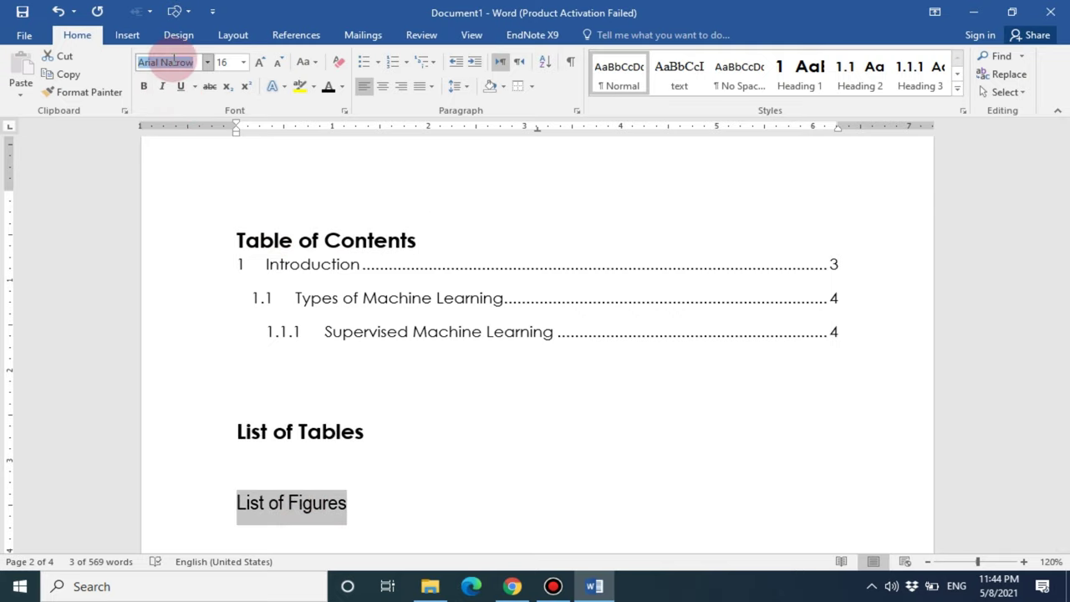
key(Return)
click(117, 93)
click(455, 410)
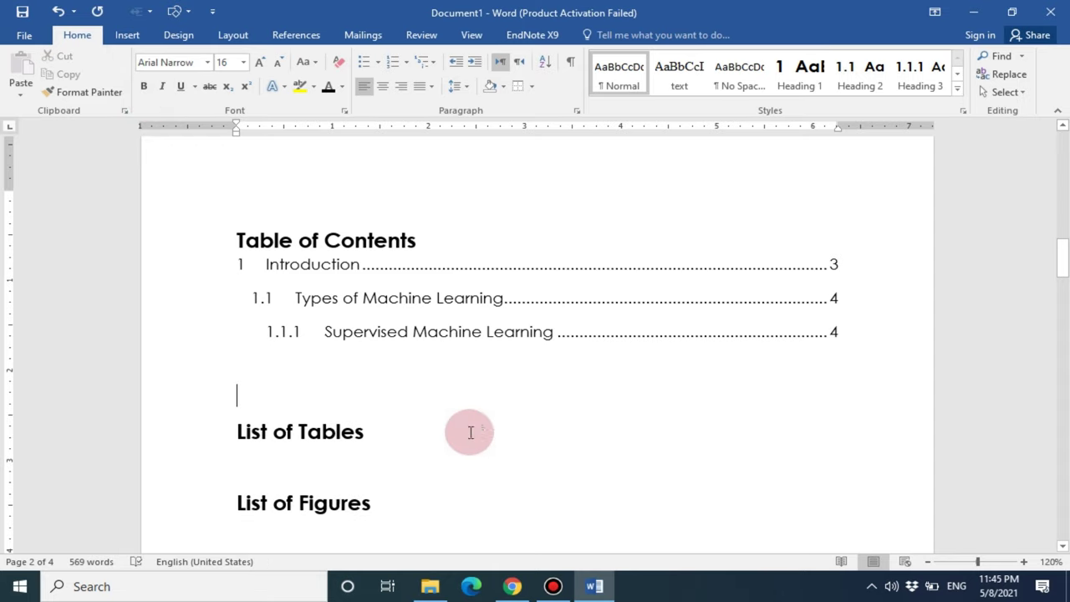
click(398, 461)
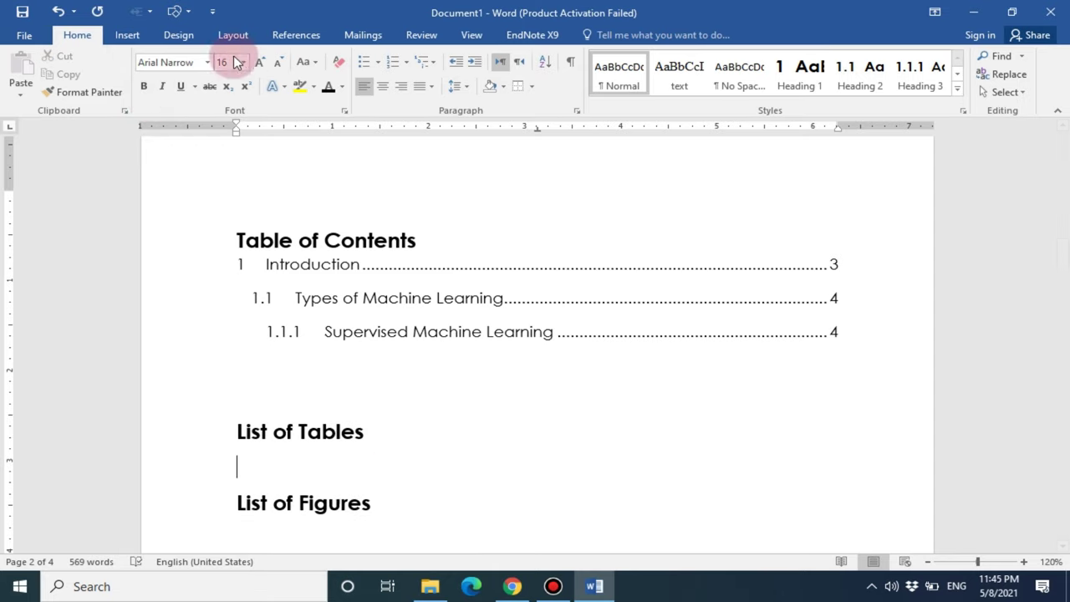
click(309, 33)
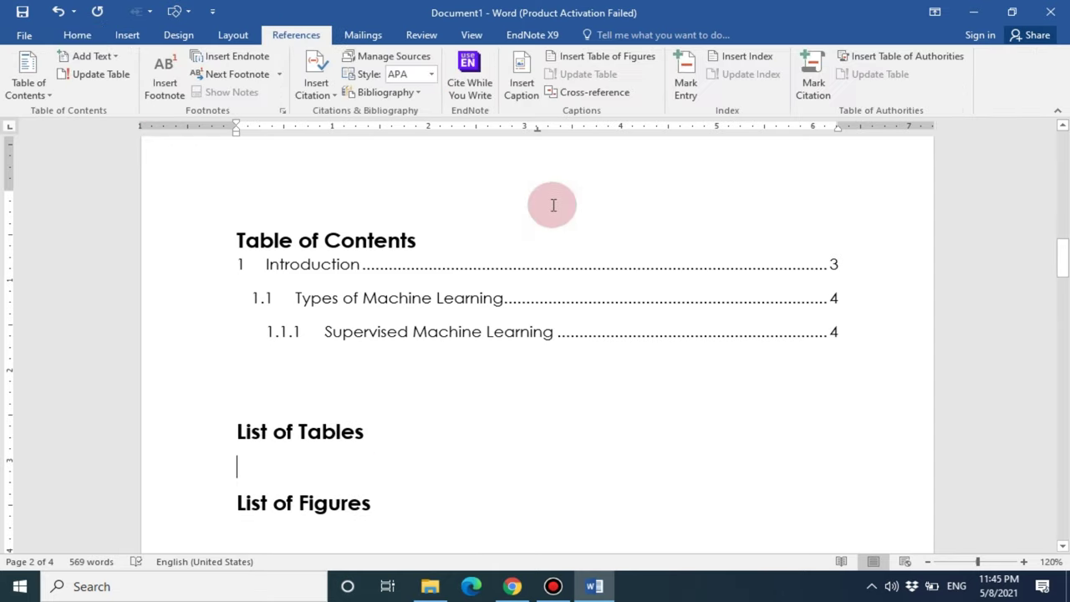
- Insert a table of figures for Table captions under List of Tables
click(590, 56)
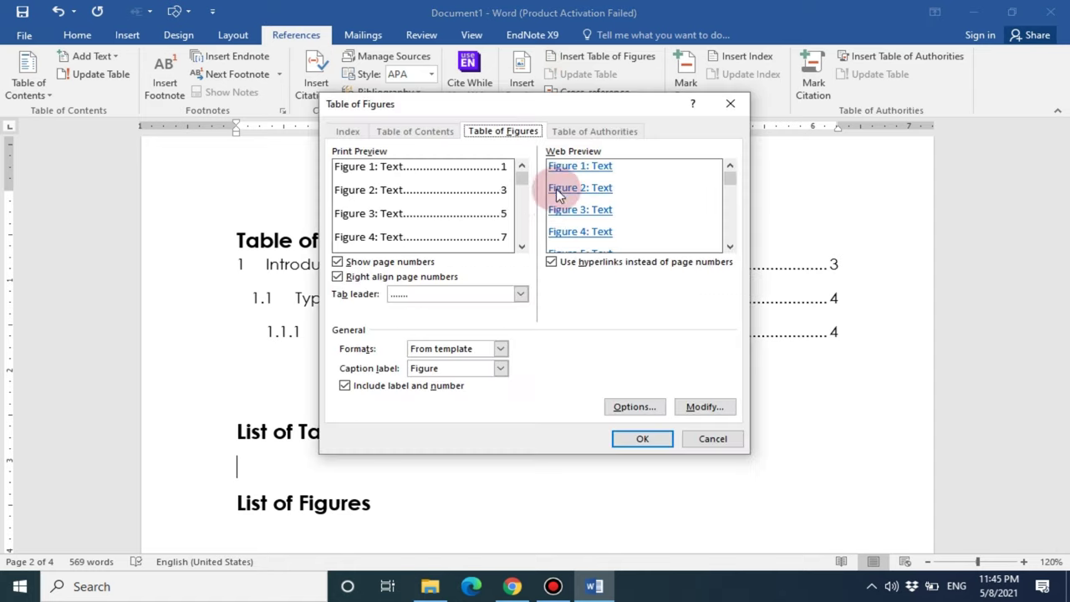
click(434, 372)
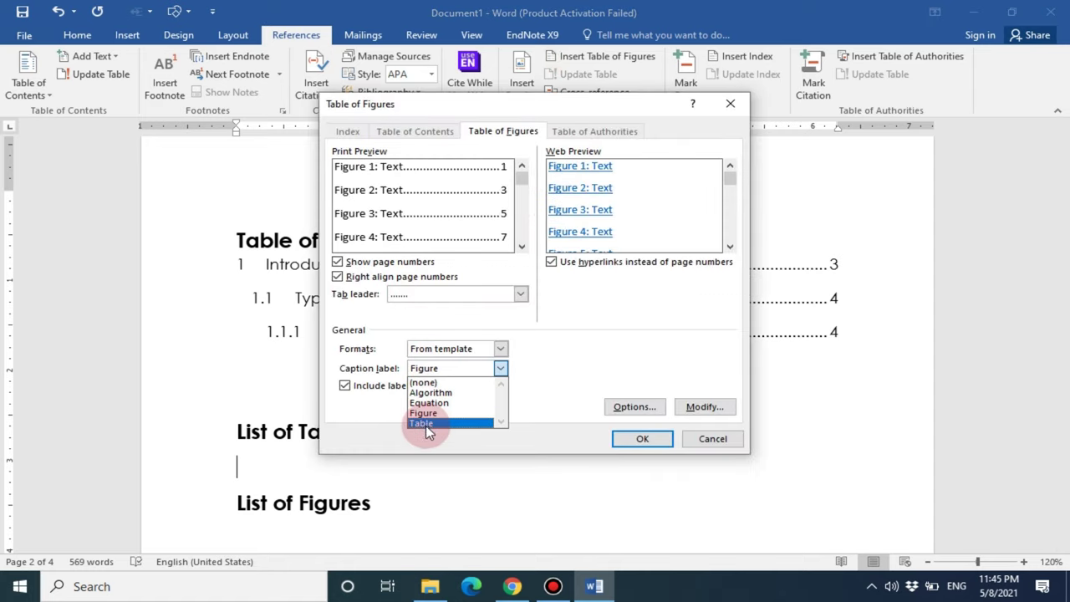
click(426, 424)
click(657, 440)
- Set the Table 1 entry to Century Gothic, 12 pt
click(394, 465)
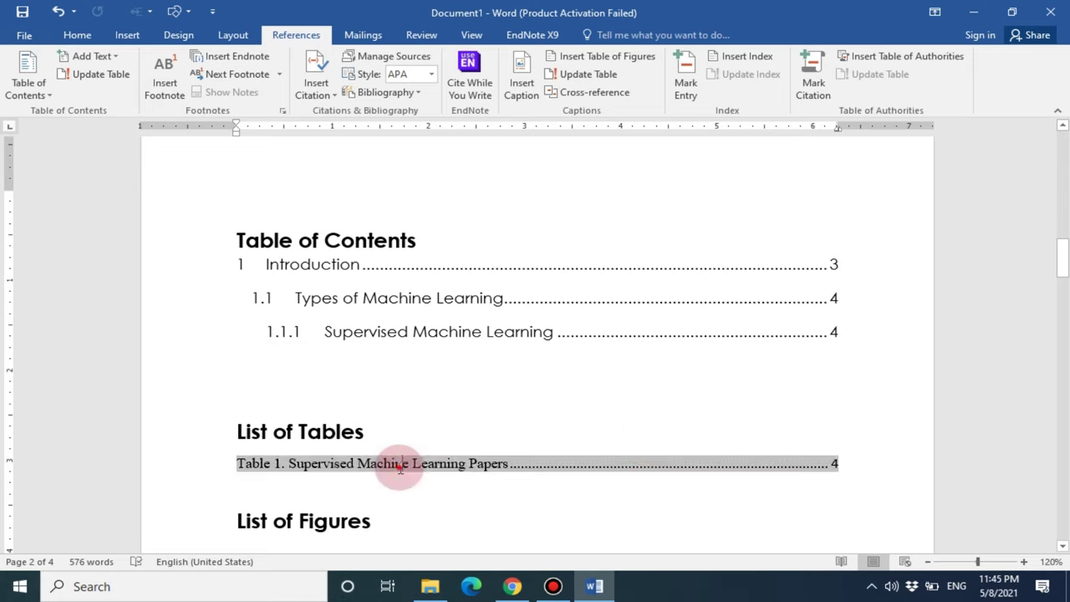
click(63, 51)
click(73, 35)
click(159, 62)
text(Century Gothi)
key(Return)
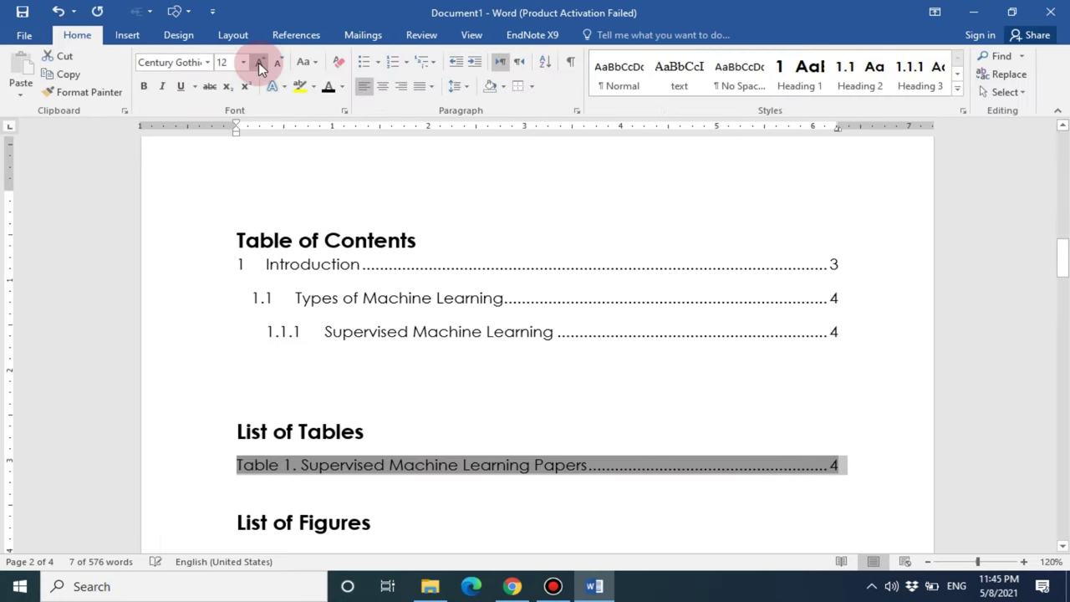
click(571, 415)
- Insert a table of figures for Figure captions below the List of Figures heading
scroll(571, 418, down, 3)
click(398, 321)
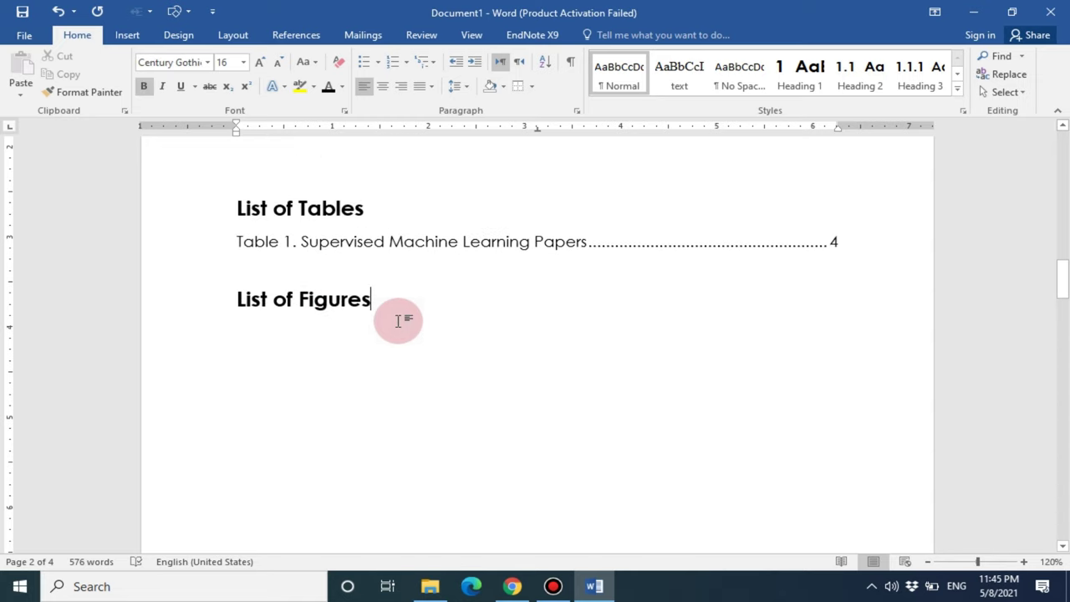
key(Return)
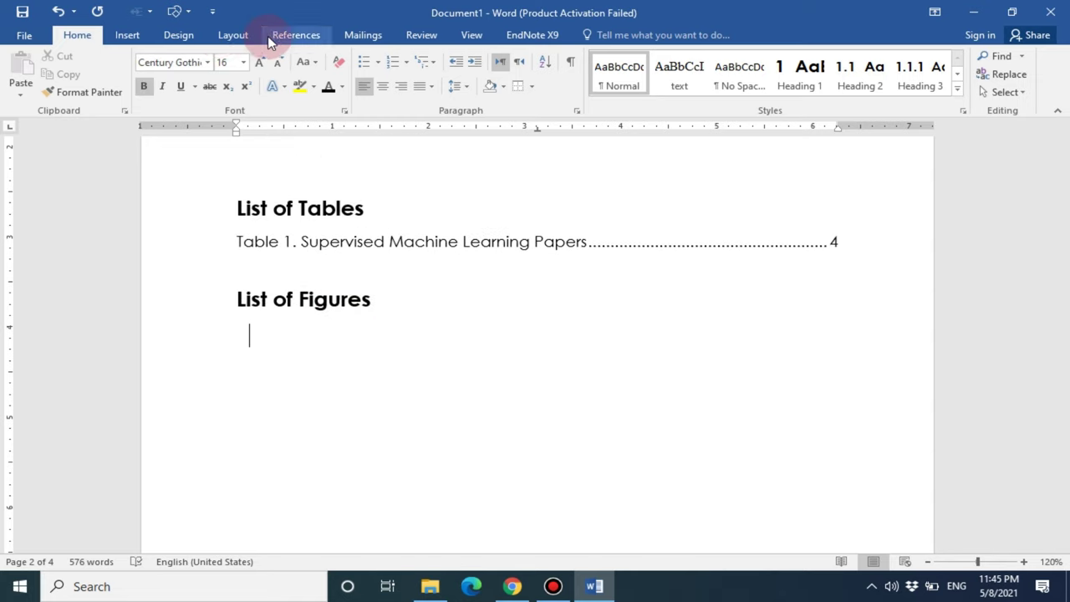
click(296, 36)
click(575, 64)
click(500, 368)
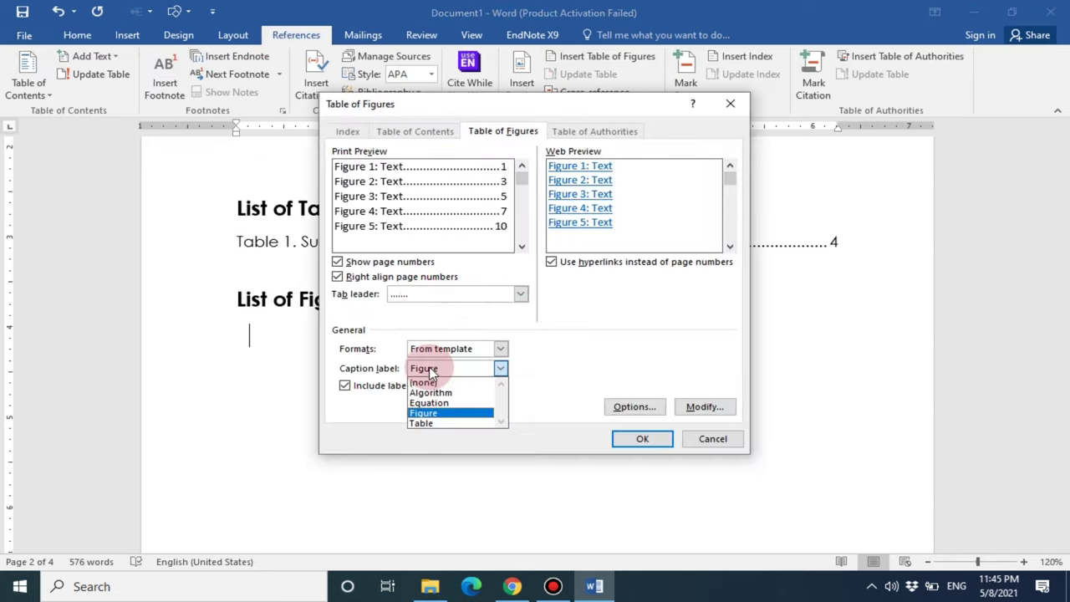
click(431, 414)
click(662, 446)
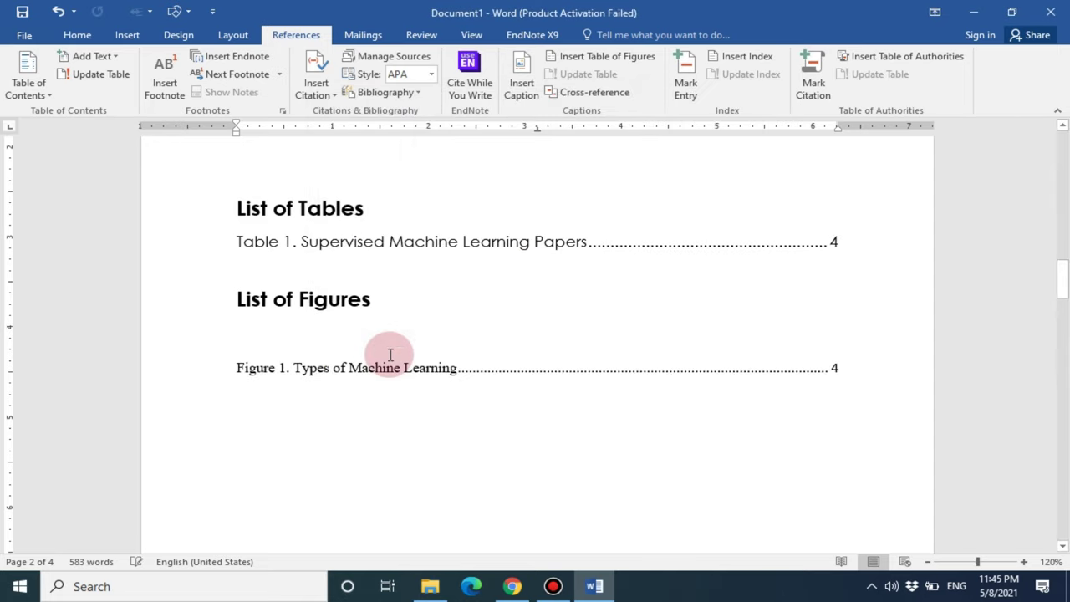
- Remove the empty line above the Figure 1 entry and give it the matching Century Gothic font
double_click(340, 336)
key(BackSpace)
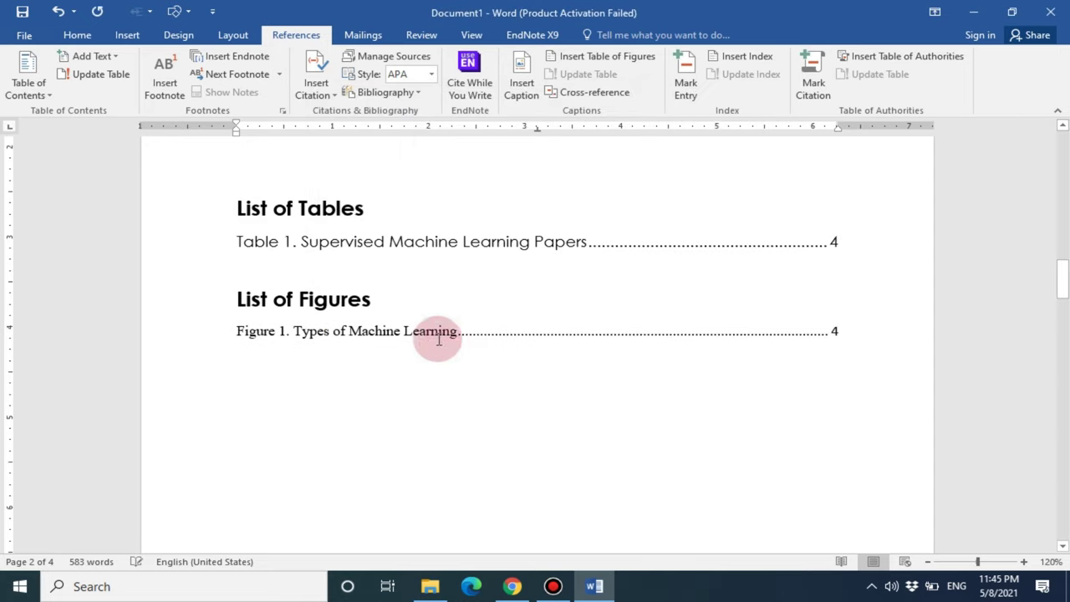
triple_click(432, 333)
click(77, 34)
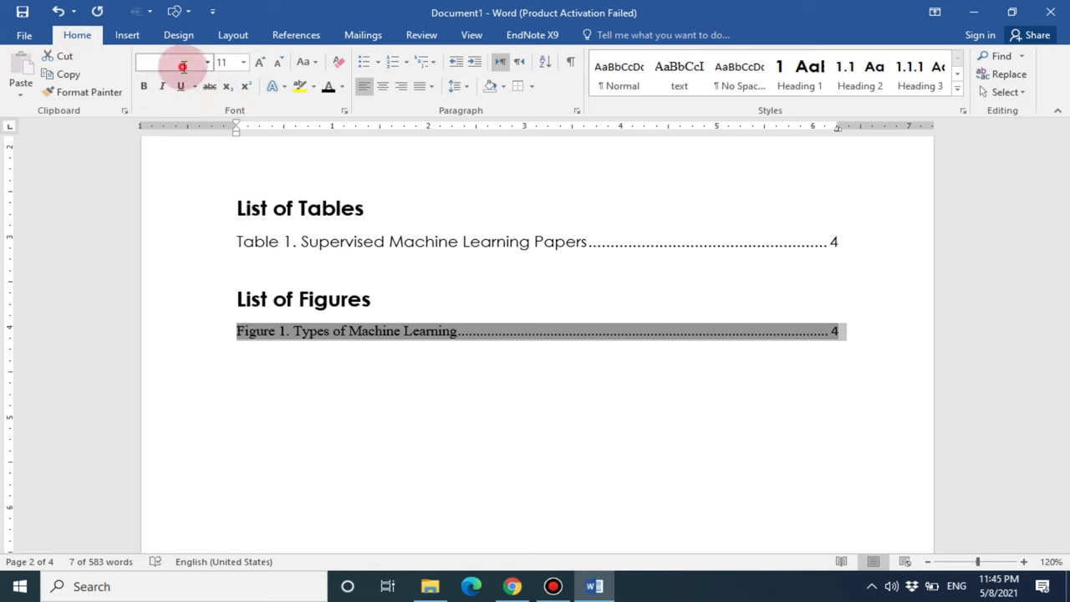
text(C)
key(Return)
click(260, 62)
click(508, 280)
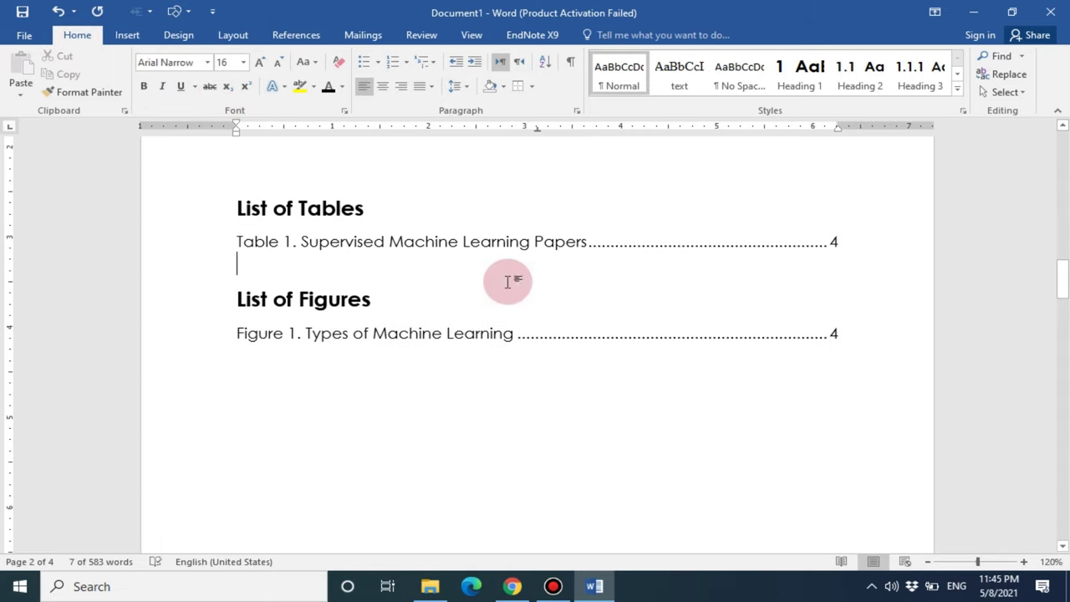
triple_click(505, 240)
- Return to the start of the document and zoom out to see whole pages
key(ctrl+Home)
click(929, 562)
click(929, 562)
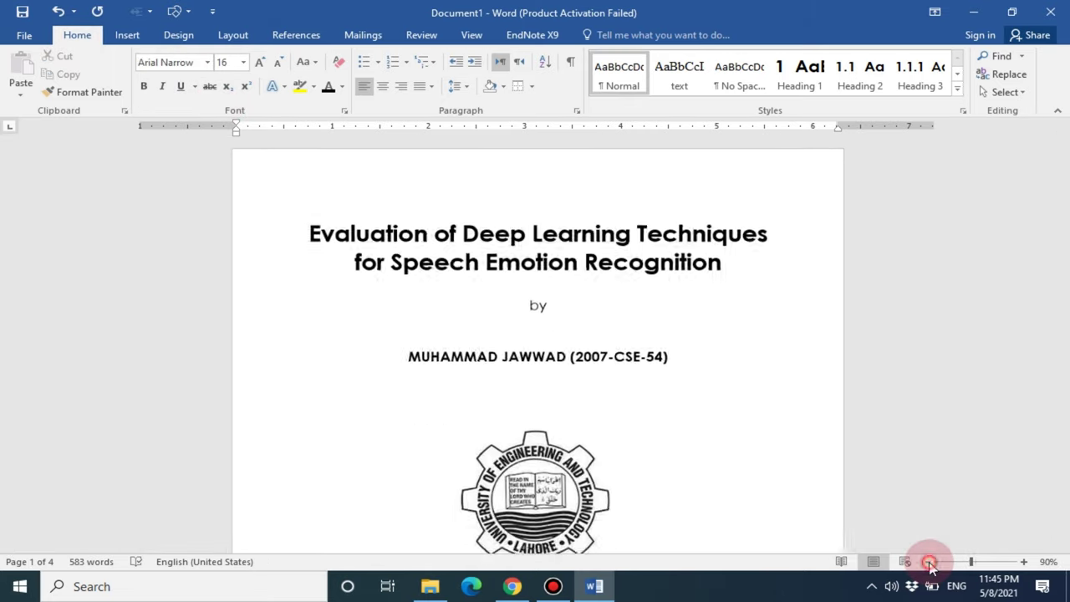
- Delete the blank paragraph between the Table of Contents and the List of Tables heading
click(929, 562)
click(929, 562)
click(928, 562)
scroll(936, 468, down, 1)
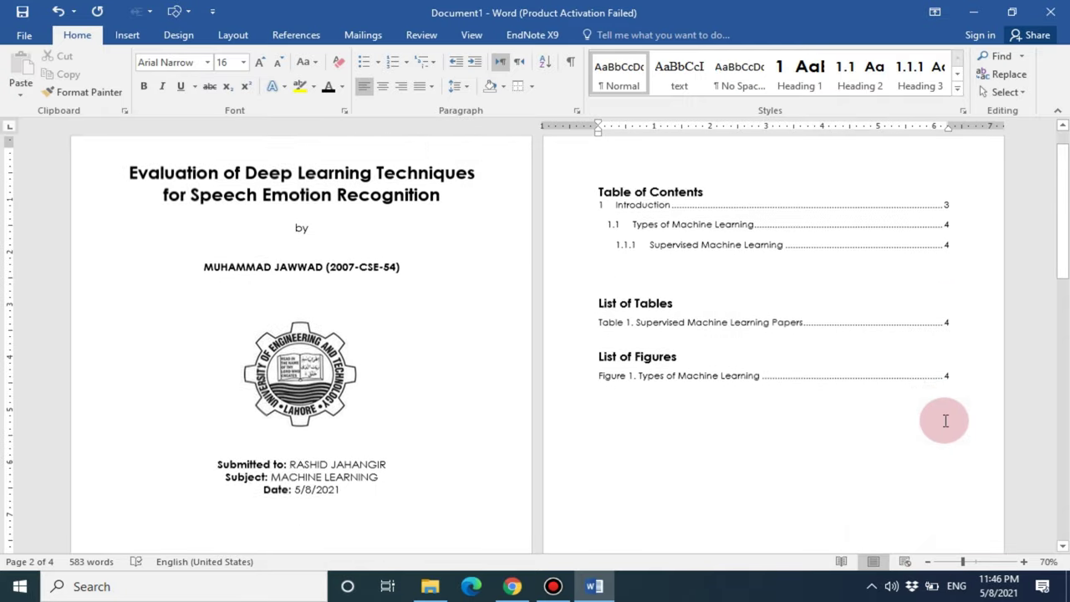
scroll(946, 420, up, 1)
key(BackSpace)
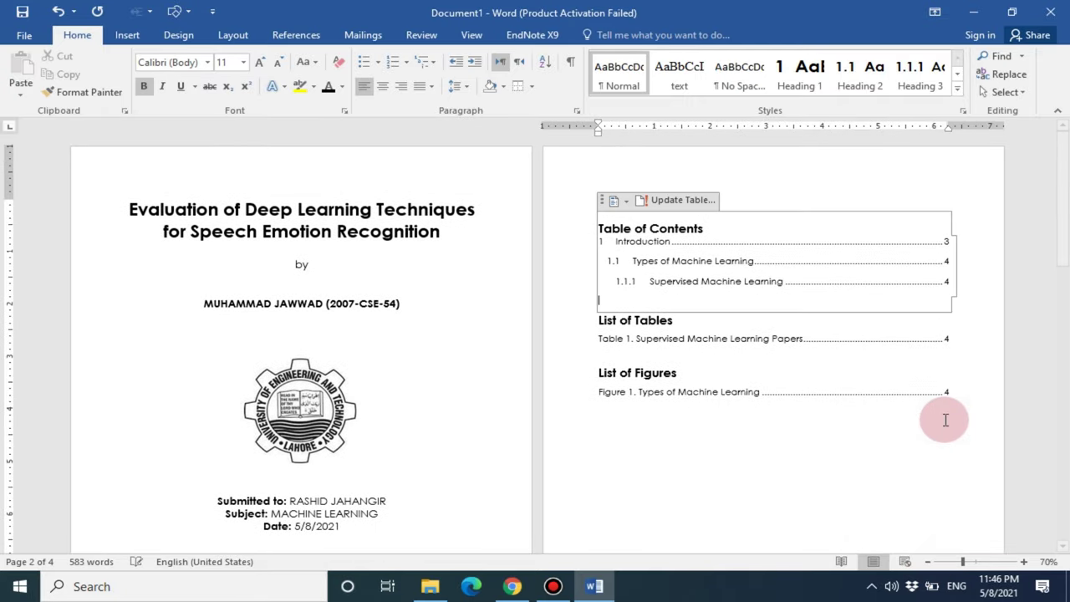
click(748, 318)
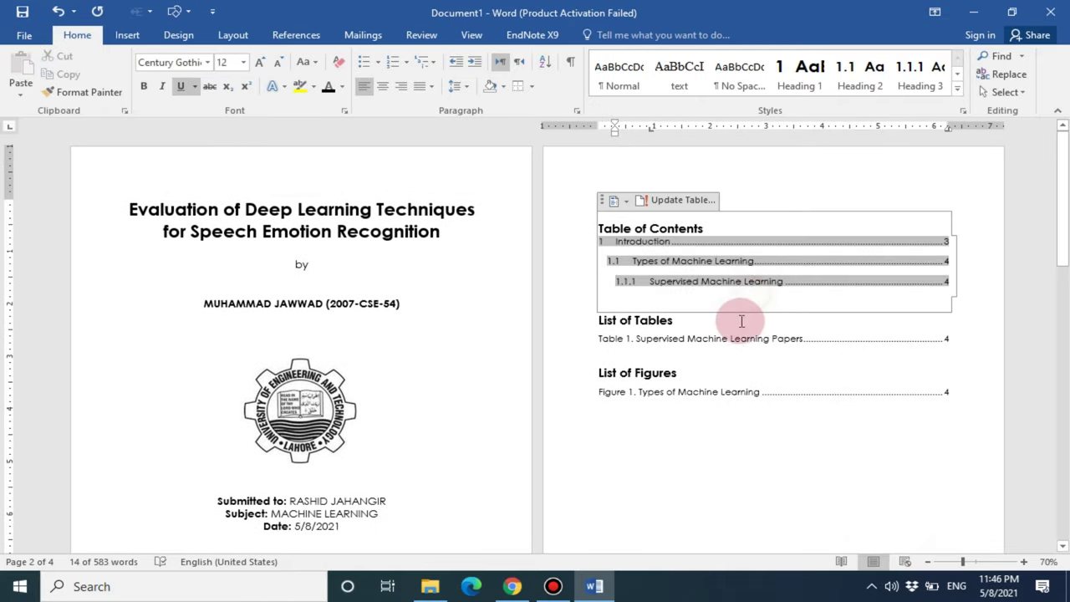
click(703, 301)
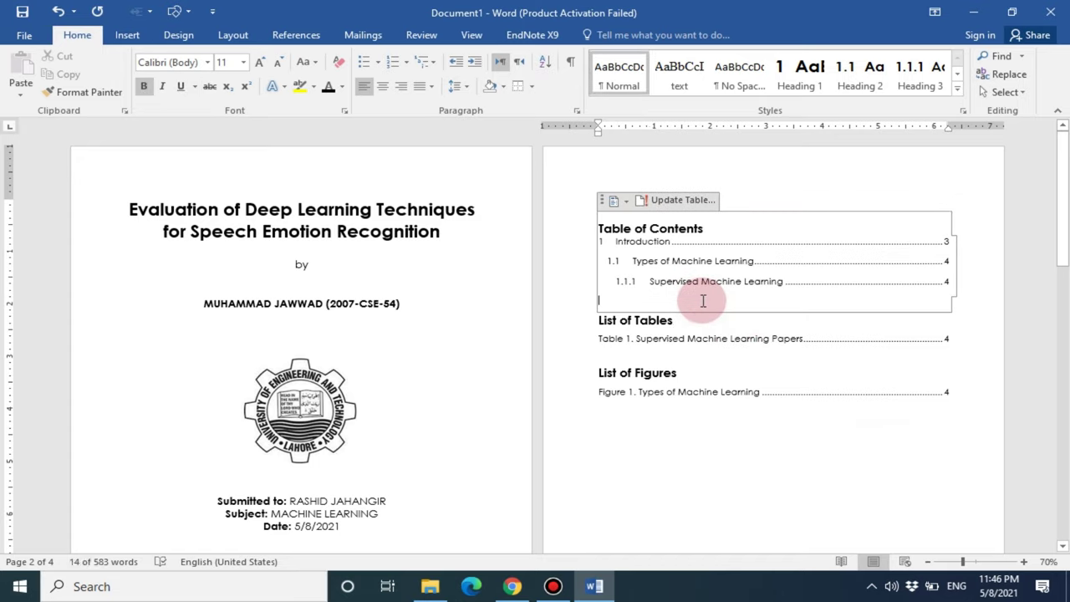
click(636, 299)
click(590, 326)
click(922, 433)
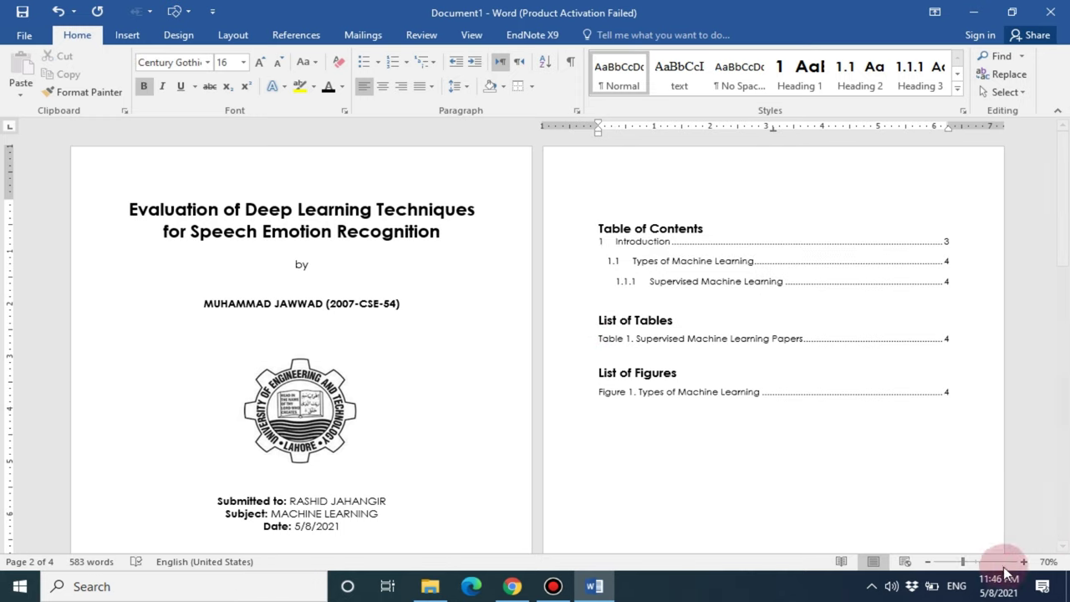
- Scroll through the pages, then zoom in to full size to read the lists
scroll(914, 340, down, 5)
scroll(915, 340, down, 8)
scroll(915, 341, down, 3)
scroll(914, 341, up, 5)
scroll(915, 340, up, 6)
scroll(914, 340, up, 2)
scroll(915, 340, down, 2)
scroll(915, 340, up, 2)
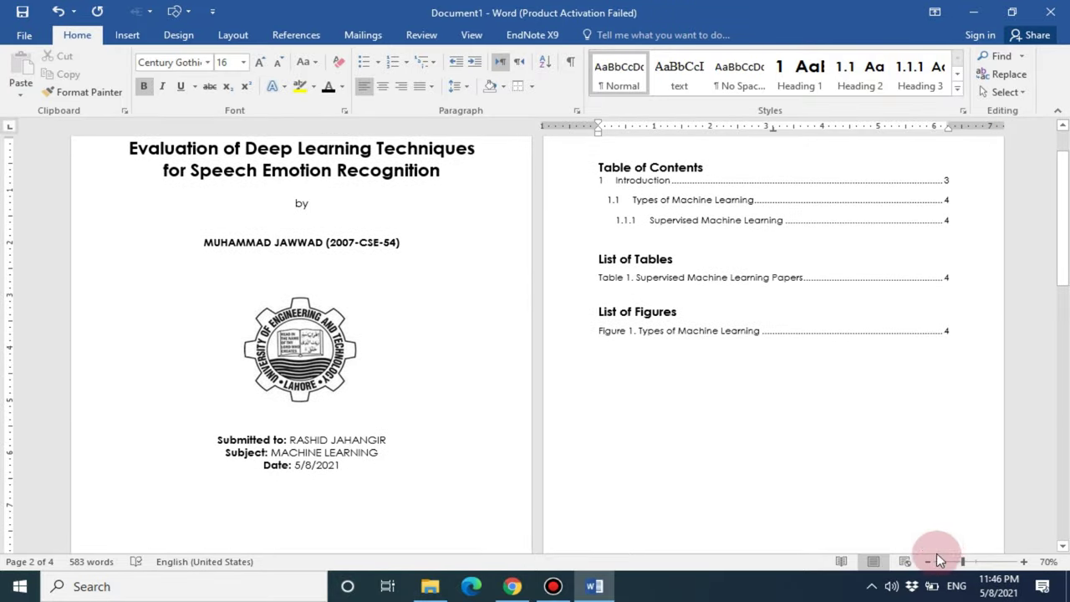
click(1023, 562)
click(1023, 562)
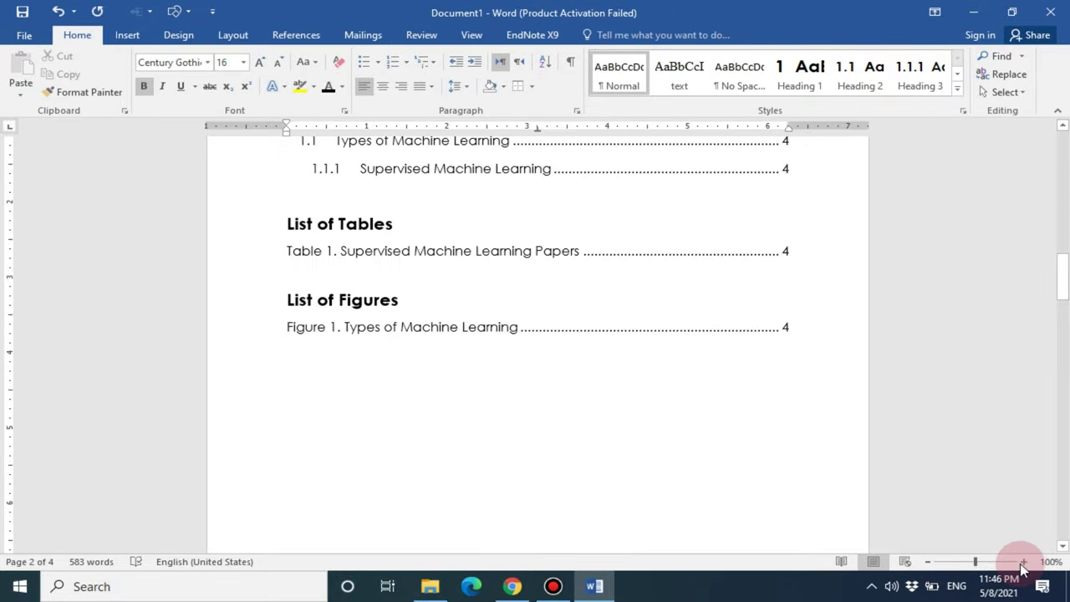
click(1024, 562)
scroll(967, 440, up, 8)
scroll(967, 440, up, 6)
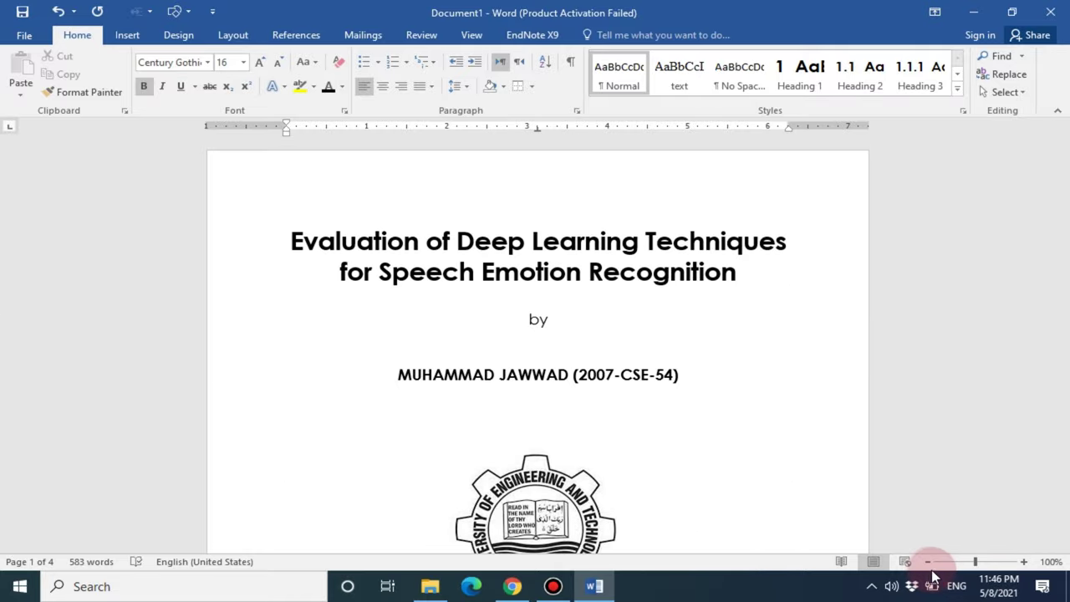
- Zoom back out to a two-page view and scroll through the pages again
click(927, 562)
click(927, 562)
click(928, 562)
scroll(903, 387, down, 3)
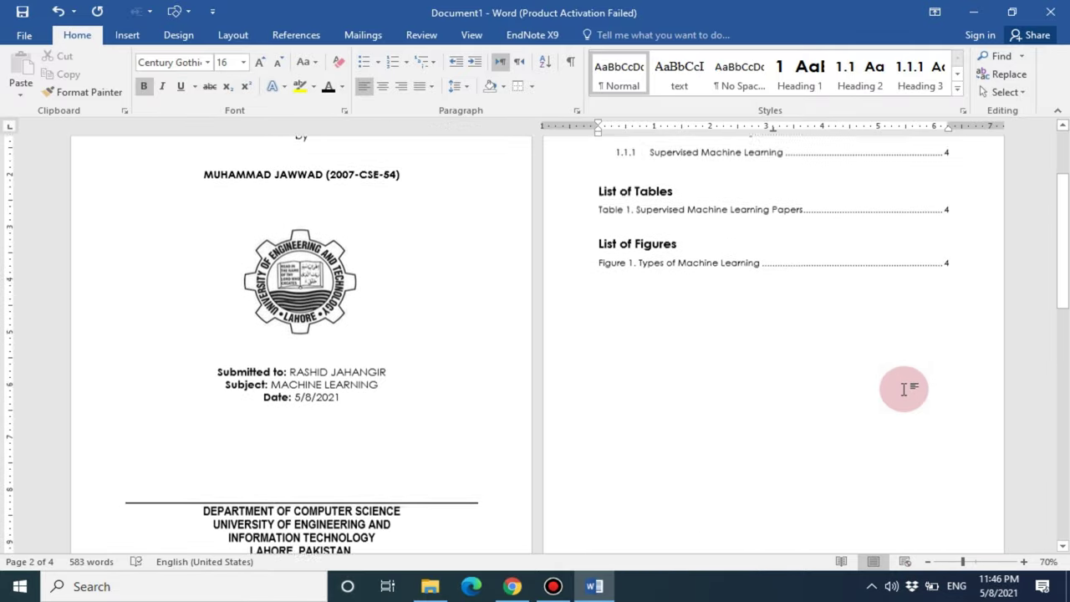
scroll(905, 389, down, 2)
scroll(905, 389, down, 5)
scroll(904, 389, down, 3)
scroll(904, 389, up, 2)
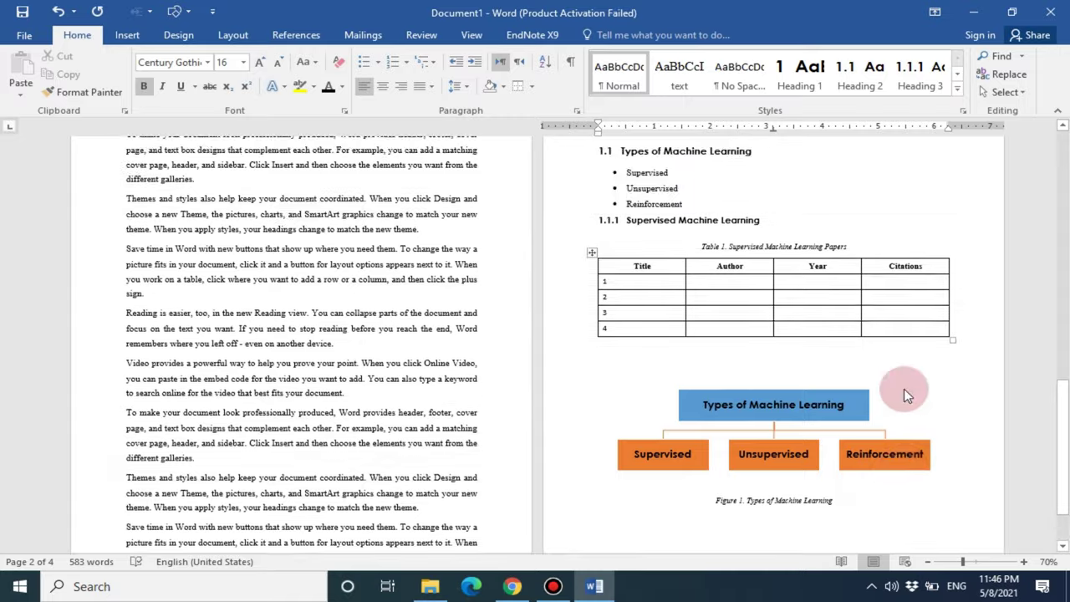
scroll(904, 389, up, 3)
scroll(904, 388, up, 5)
scroll(905, 389, up, 7)
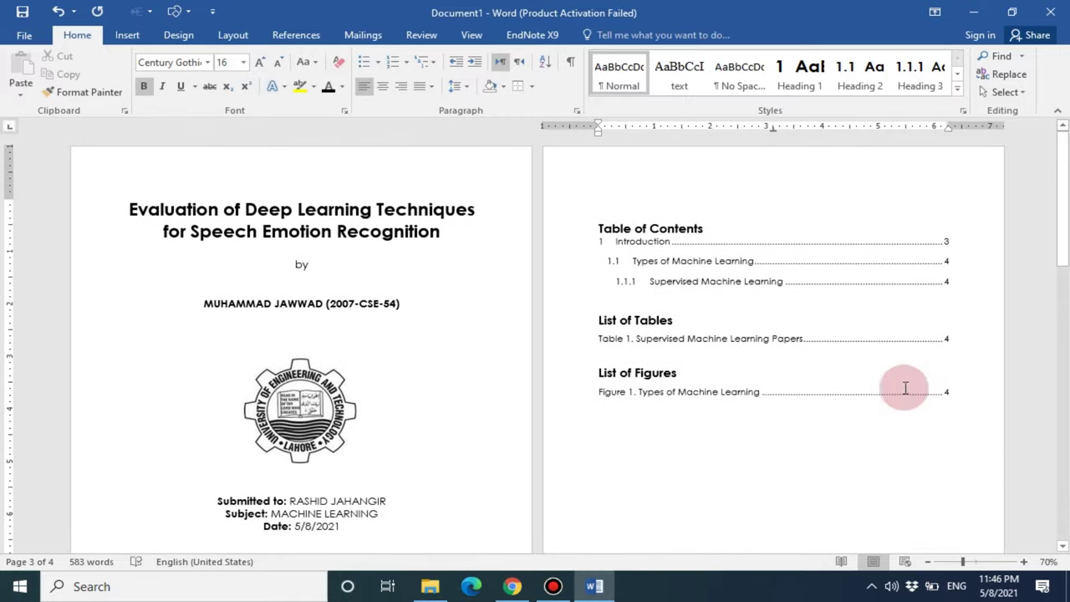
- Save a copy of the document to Downloads as a PDF named Assignment
click(25, 37)
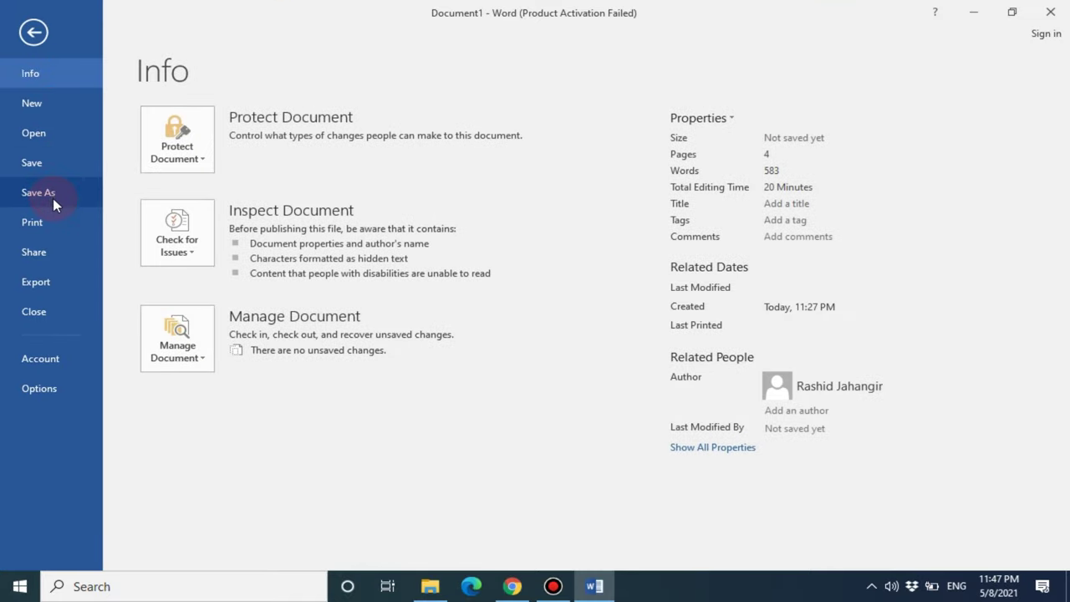
click(53, 198)
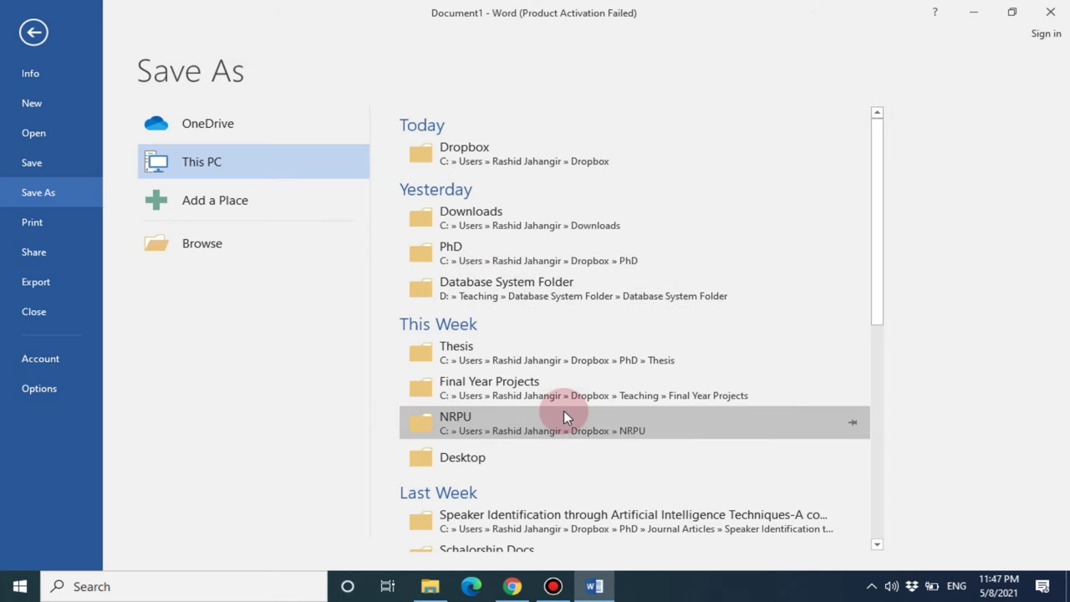
click(473, 221)
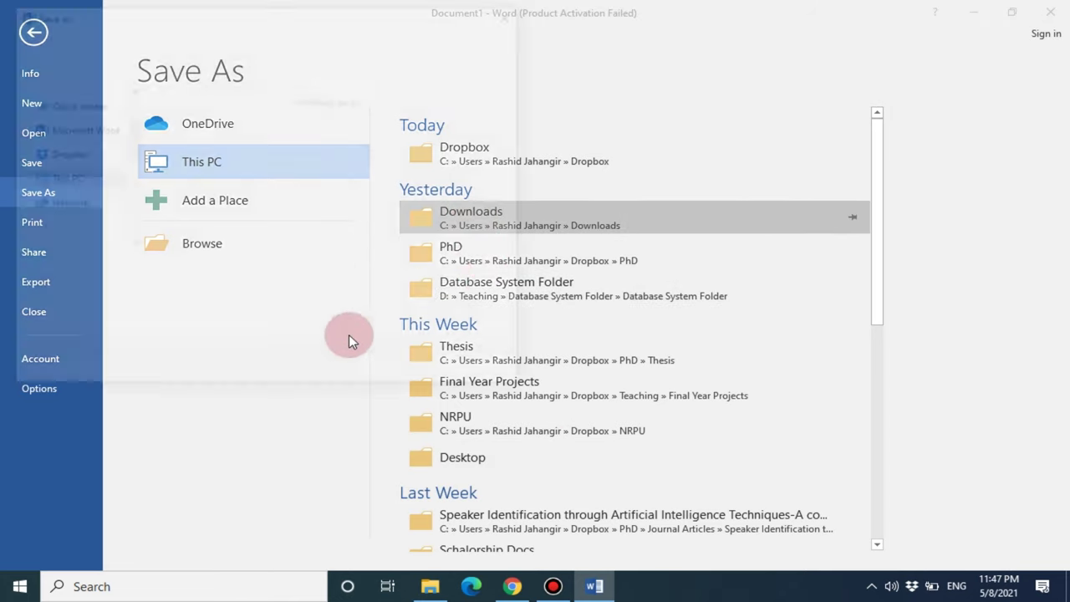
click(280, 288)
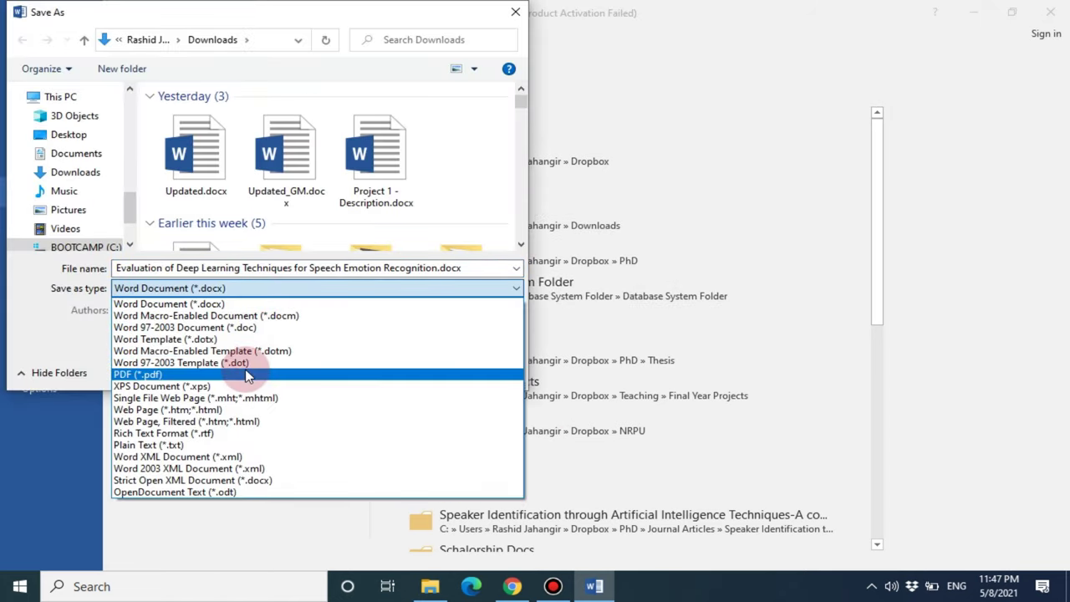
click(248, 376)
click(435, 269)
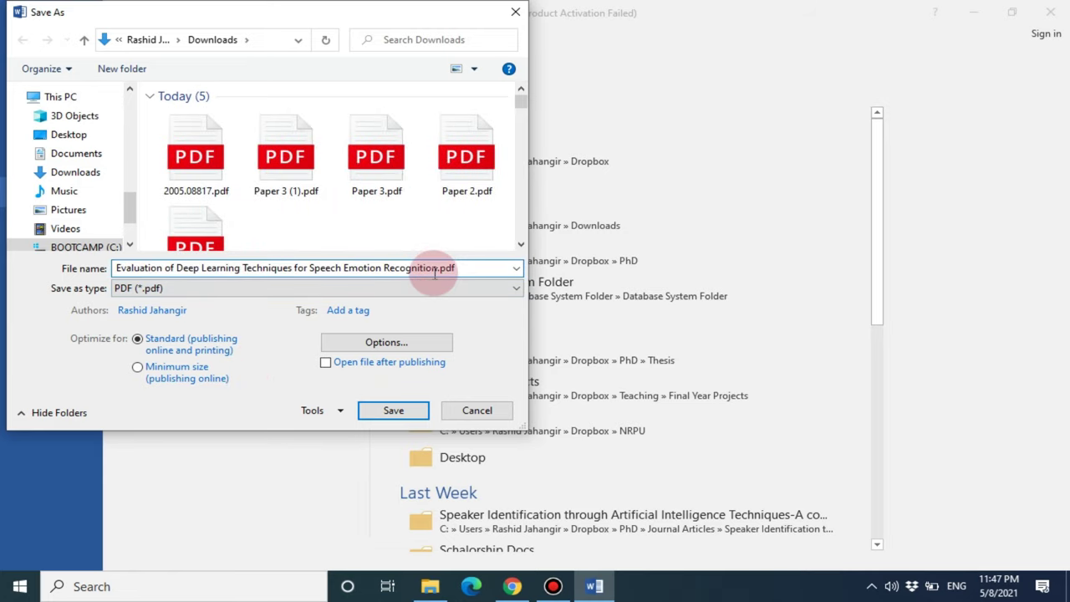
drag(436, 267, 117, 267)
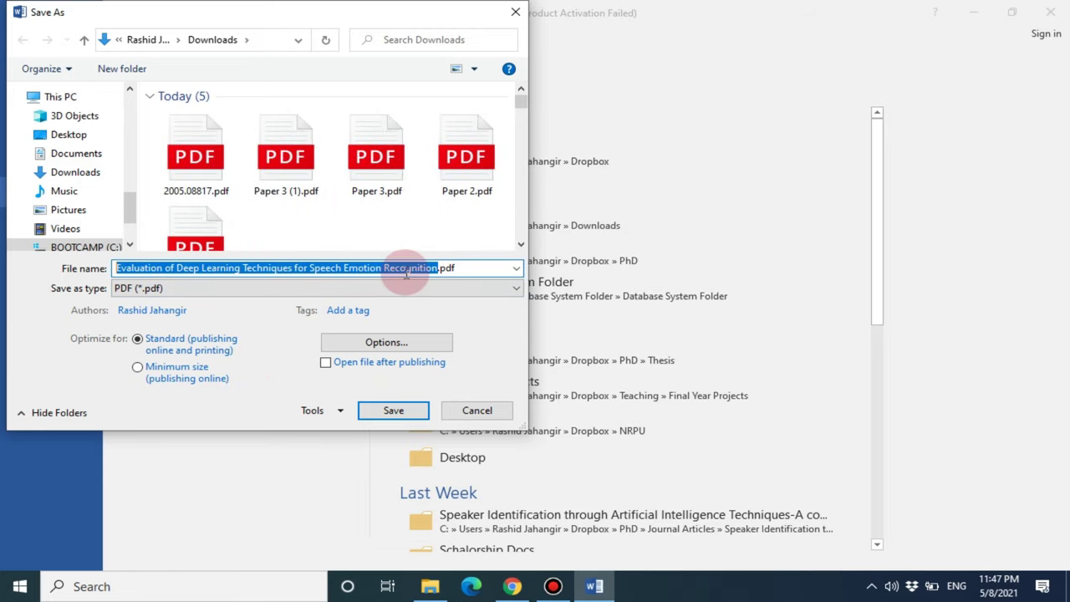
text(Assign)
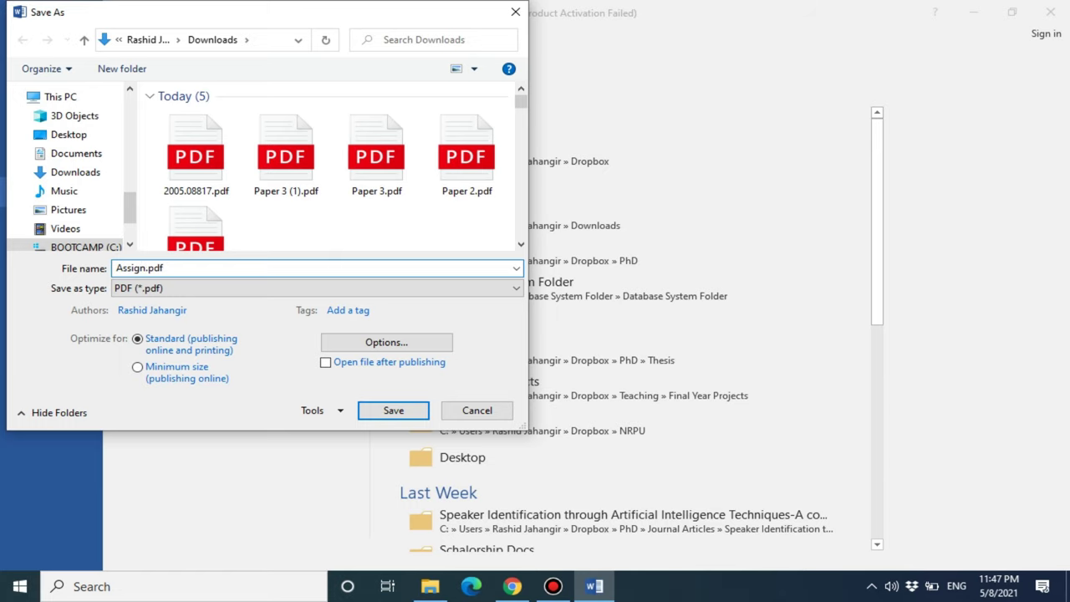
key(Return)
click(439, 228)
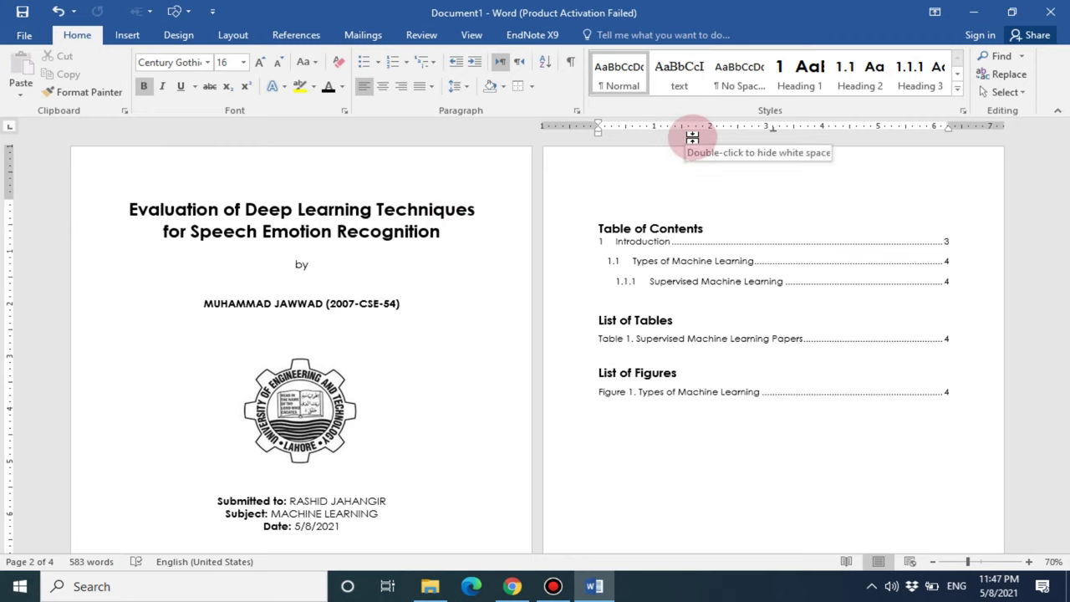
- Locate and select the new Assignment.pdf in the Downloads folder in File Explorer
click(430, 586)
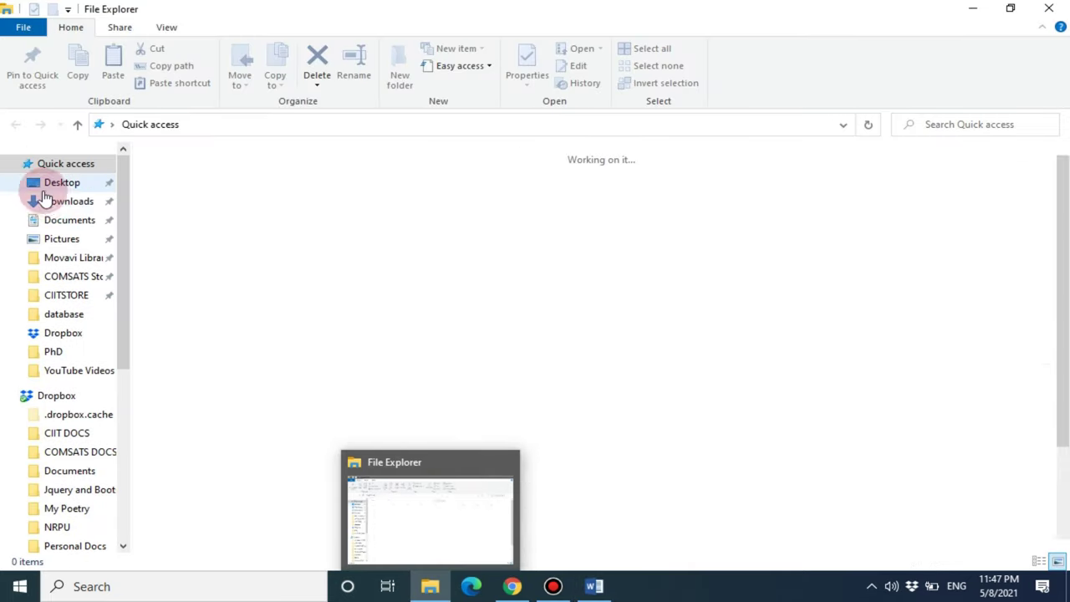
click(68, 201)
click(176, 217)
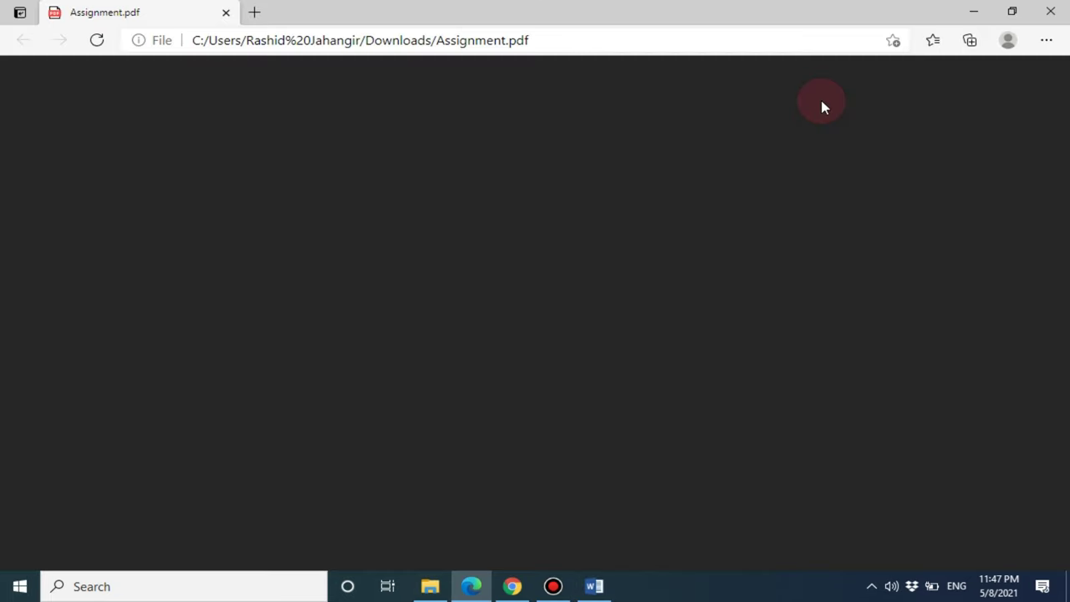
- Test the Introduction and Supervised Machine Learning table-of-contents links in the PDF
scroll(821, 100, down, 10)
scroll(821, 99, down, 10)
scroll(821, 99, down, 10)
scroll(821, 99, down, 5)
scroll(821, 100, up, 15)
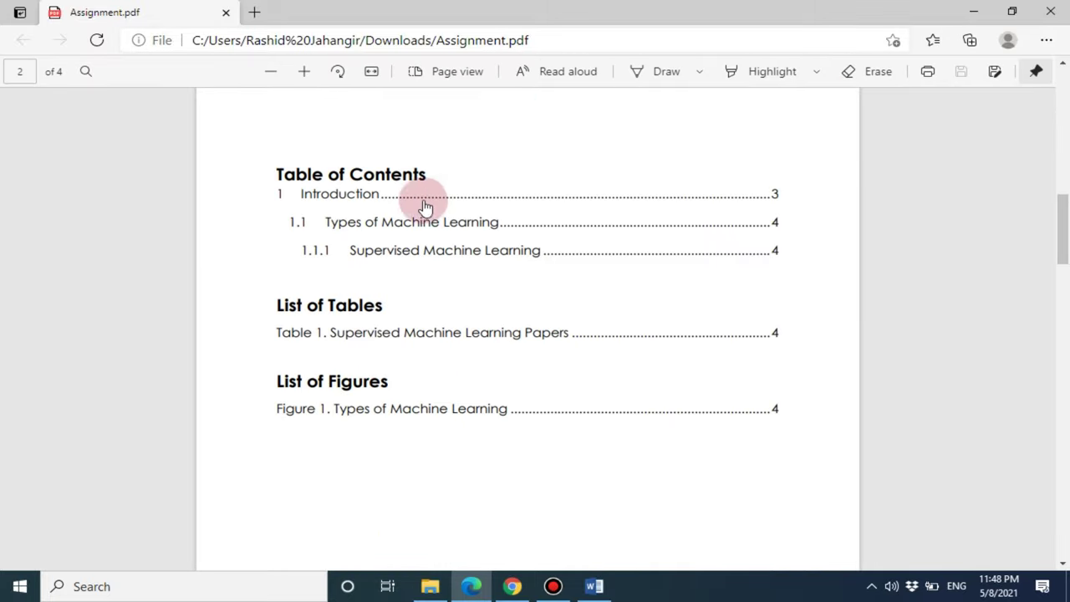
click(383, 195)
scroll(383, 198, up, 10)
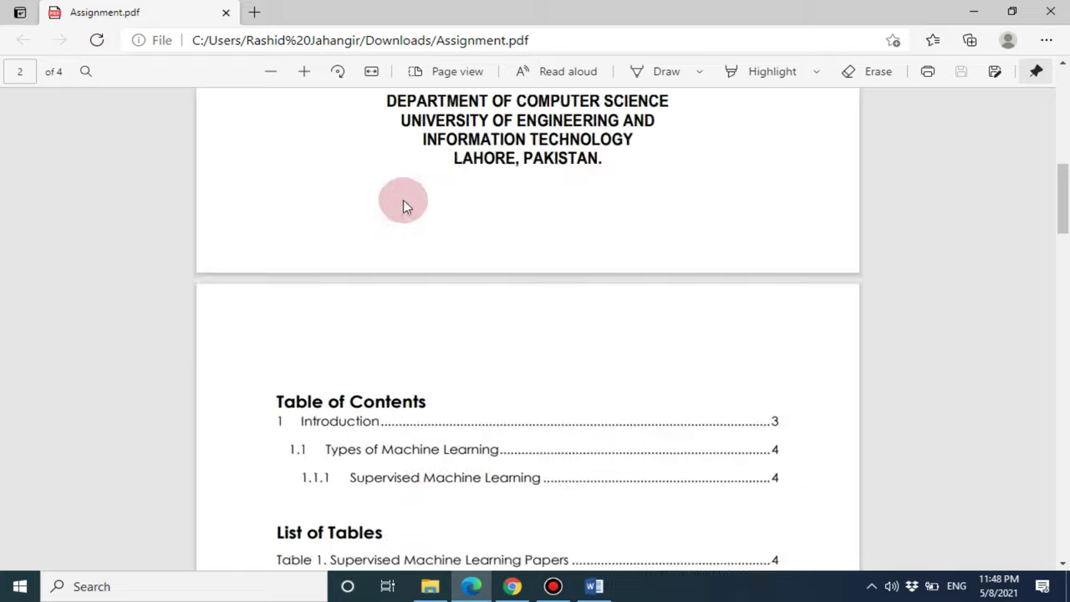
click(456, 480)
- Test the Figure 1 list entry, then return to the cover page
scroll(458, 485, up, 4)
scroll(459, 485, up, 3)
scroll(458, 485, up, 5)
scroll(451, 401, up, 3)
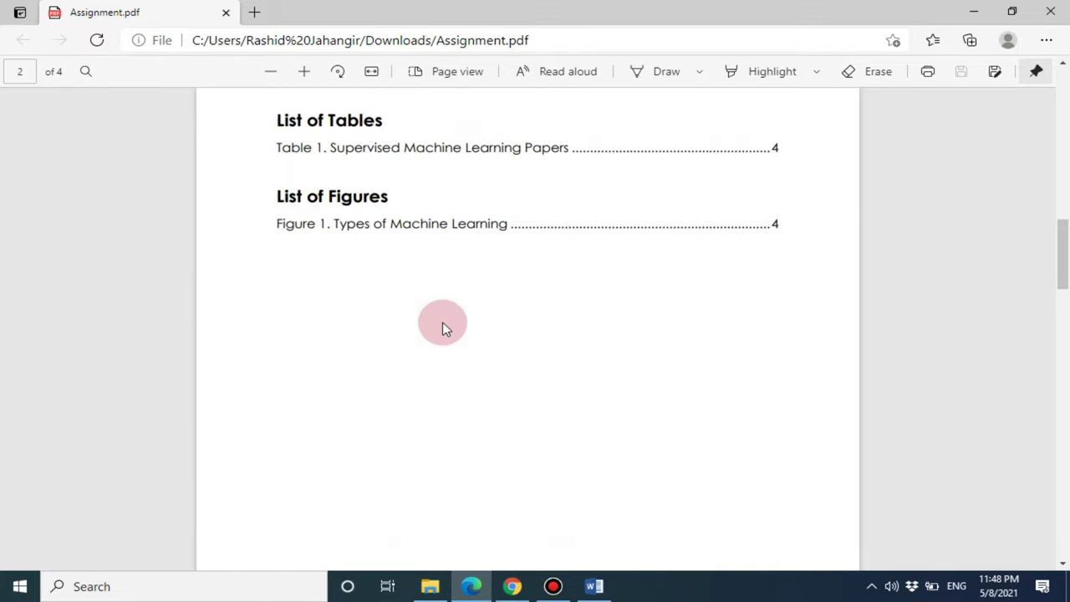
click(447, 230)
scroll(612, 376, up, 5)
scroll(636, 413, up, 15)
scroll(632, 413, up, 5)
scroll(632, 413, down, 1)
scroll(632, 413, down, 4)
scroll(632, 413, down, 3)
scroll(632, 413, up, 2)
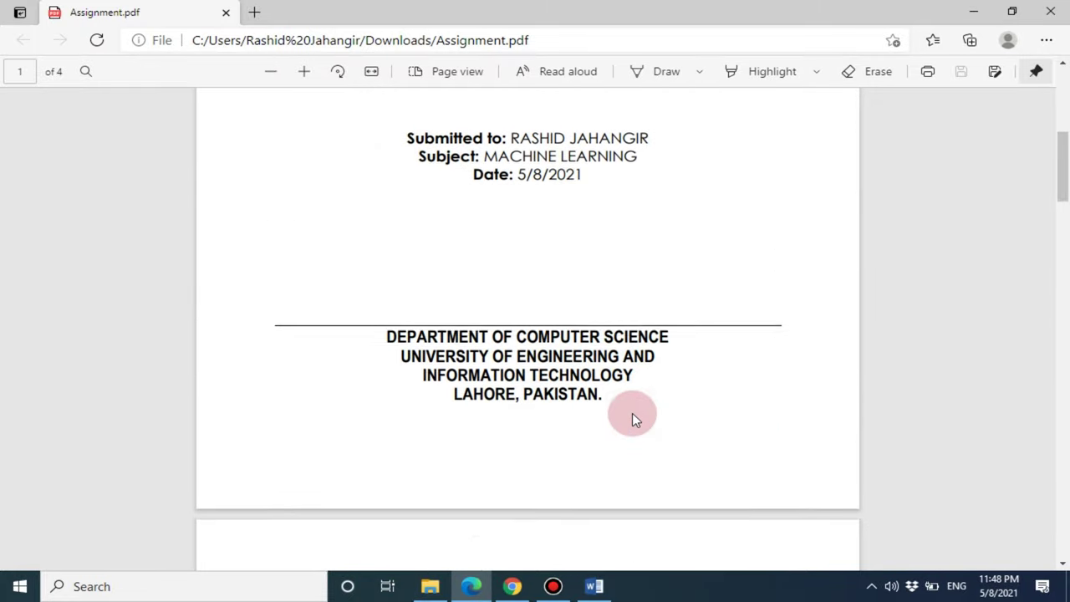